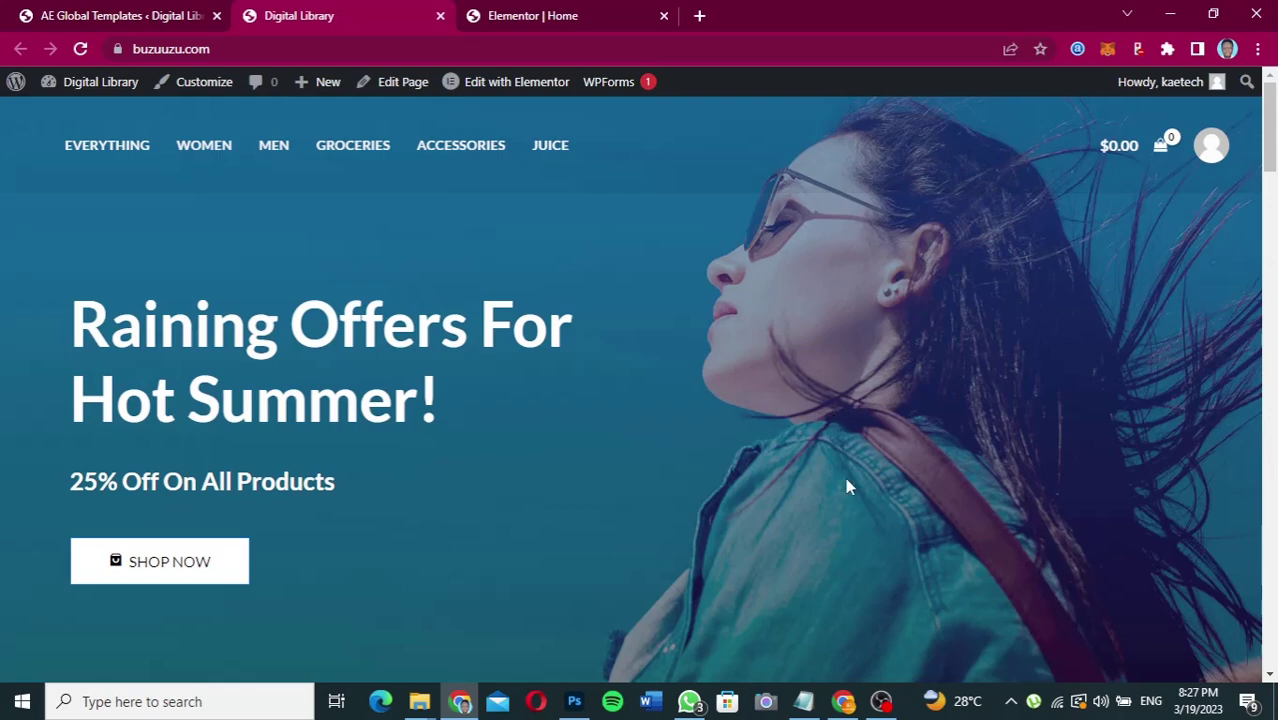
Look over the storefront home page, visit the shop page through its Shop Now link, and return to the home page.
{"action": "scroll", "coordinate": [845, 485], "scroll_direction": "down", "scroll_amount": 5}
{"action": "scroll", "coordinate": [845, 485], "scroll_direction": "up", "scroll_amount": 5}
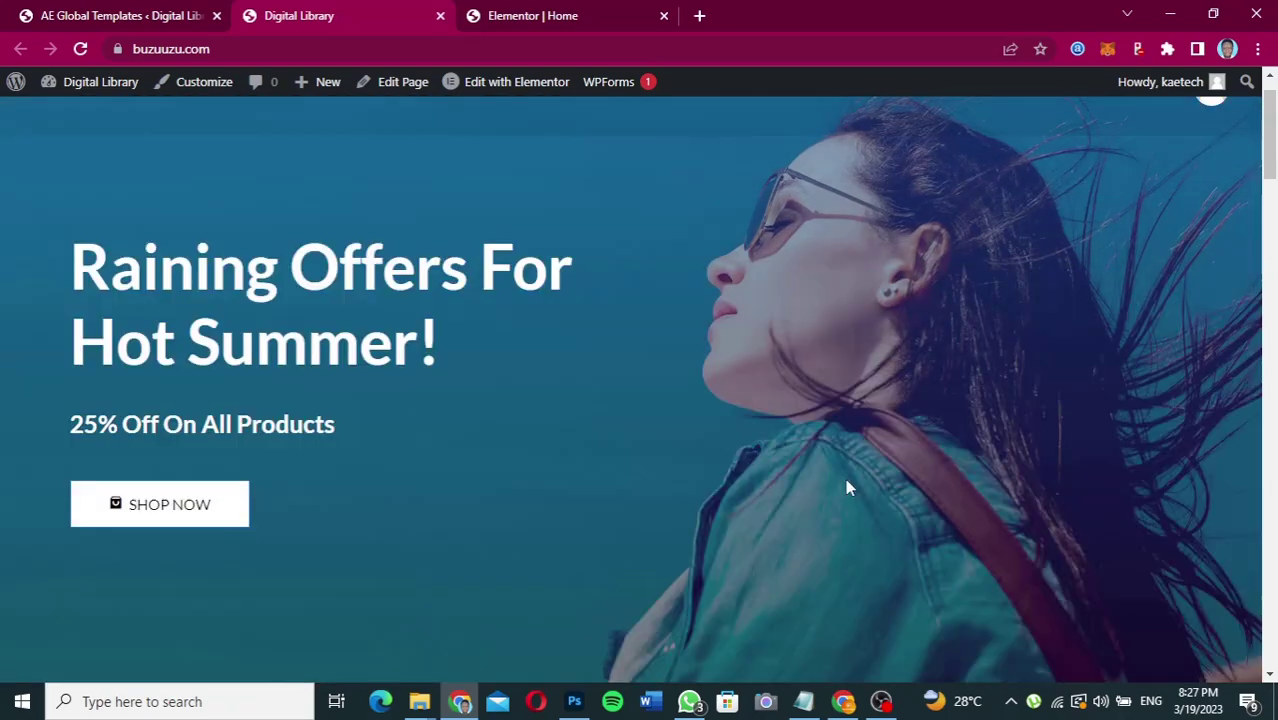
{"action": "scroll", "coordinate": [845, 487], "scroll_direction": "up", "scroll_amount": 1}
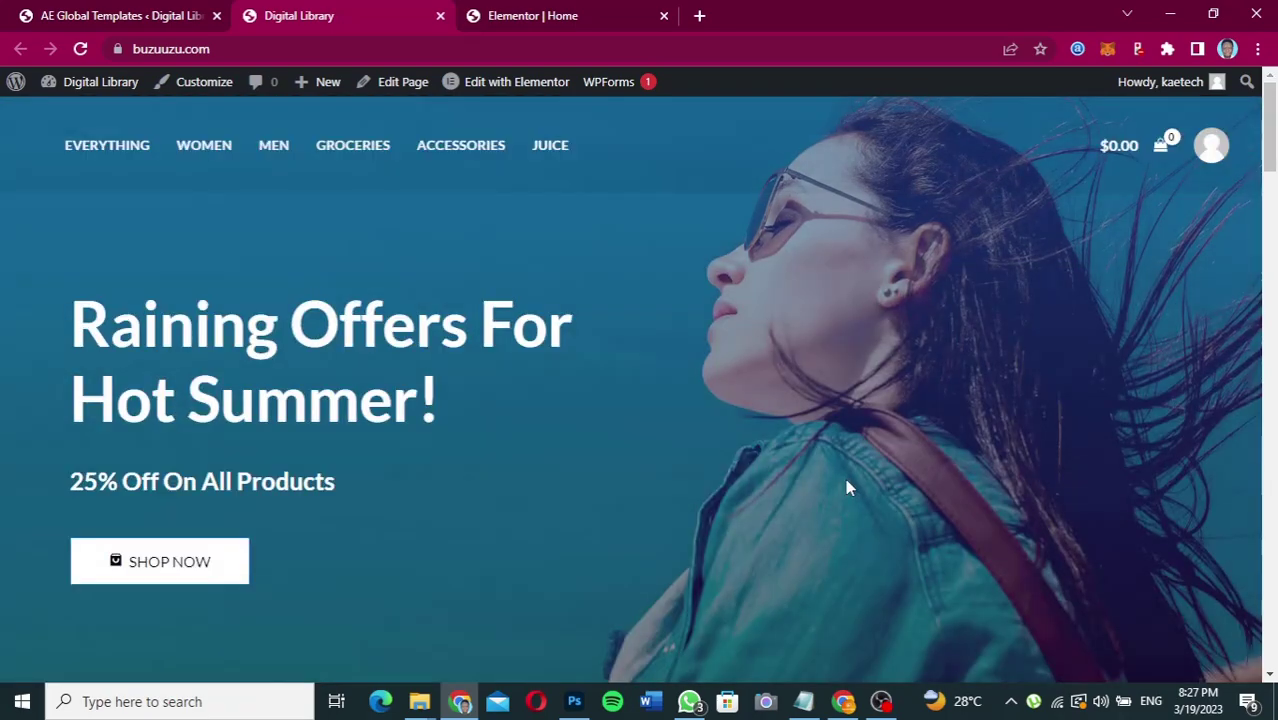
{"action": "left_click", "coordinate": [167, 568]}
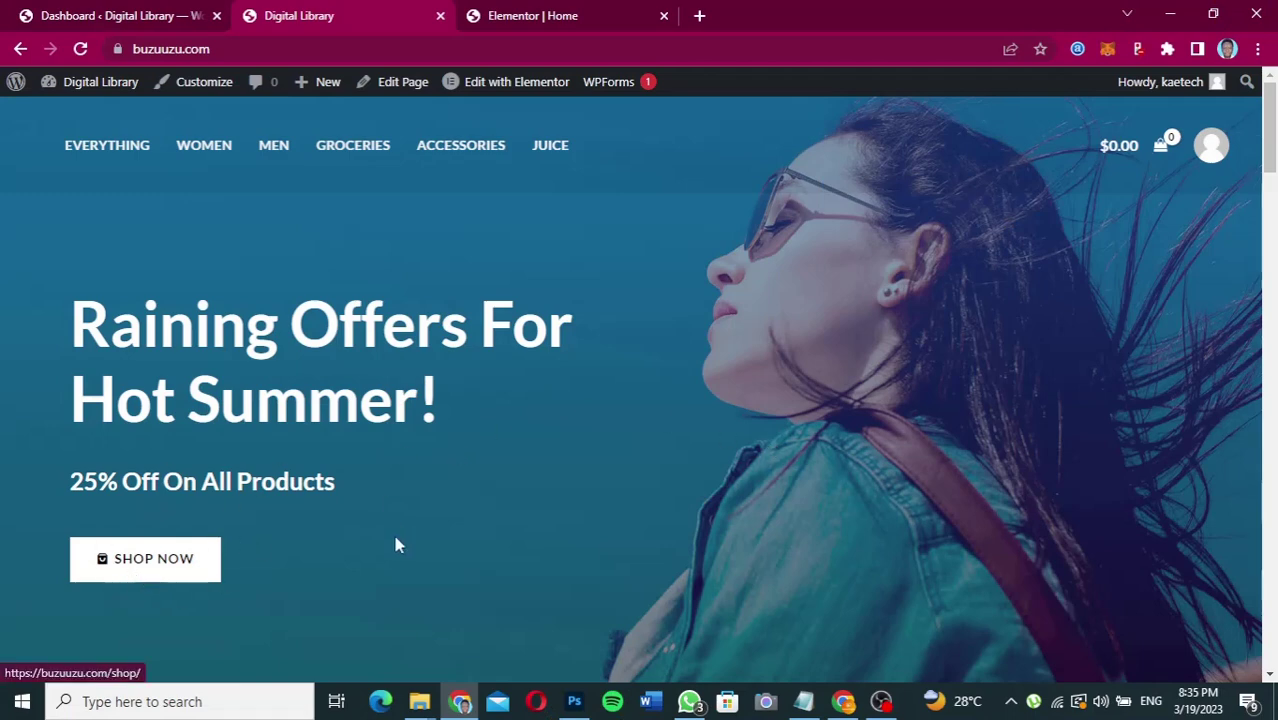
{"action": "scroll", "coordinate": [395, 545], "scroll_direction": "down", "scroll_amount": 4}
{"action": "scroll", "coordinate": [398, 545], "scroll_direction": "up", "scroll_amount": 1}
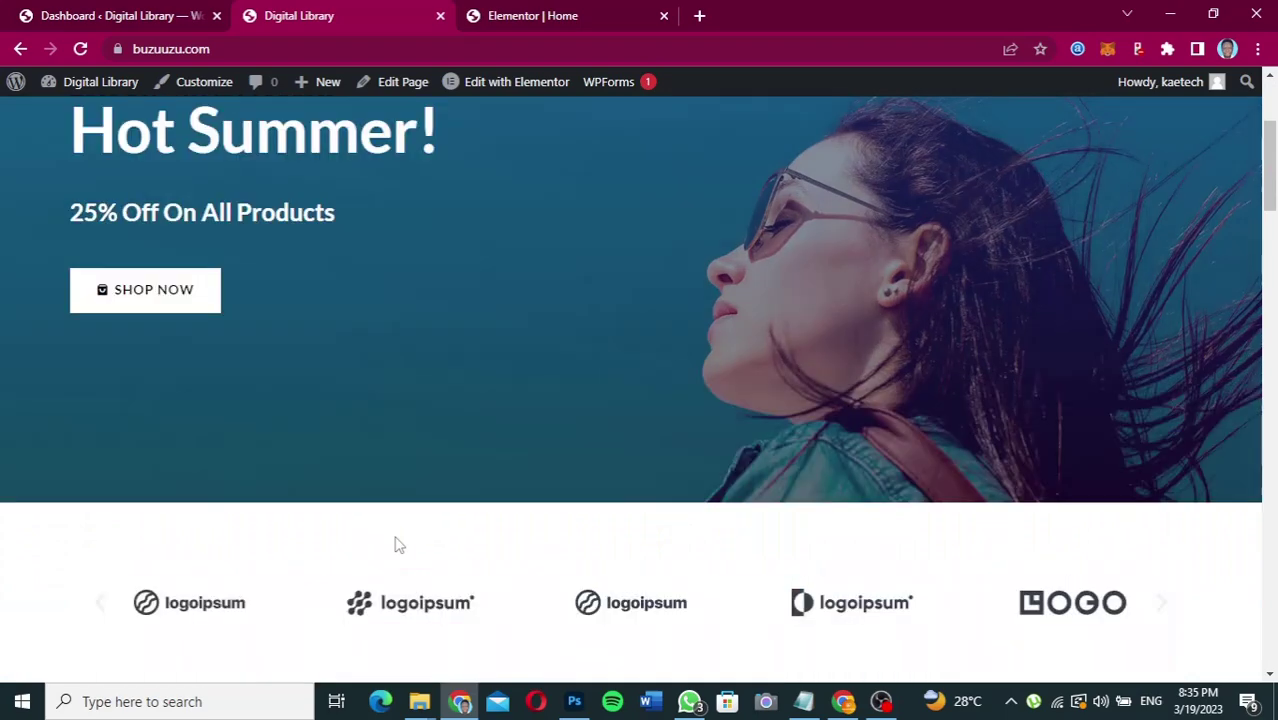
{"action": "scroll", "coordinate": [398, 545], "scroll_direction": "up", "scroll_amount": 2}
{"action": "left_click", "coordinate": [161, 436]}
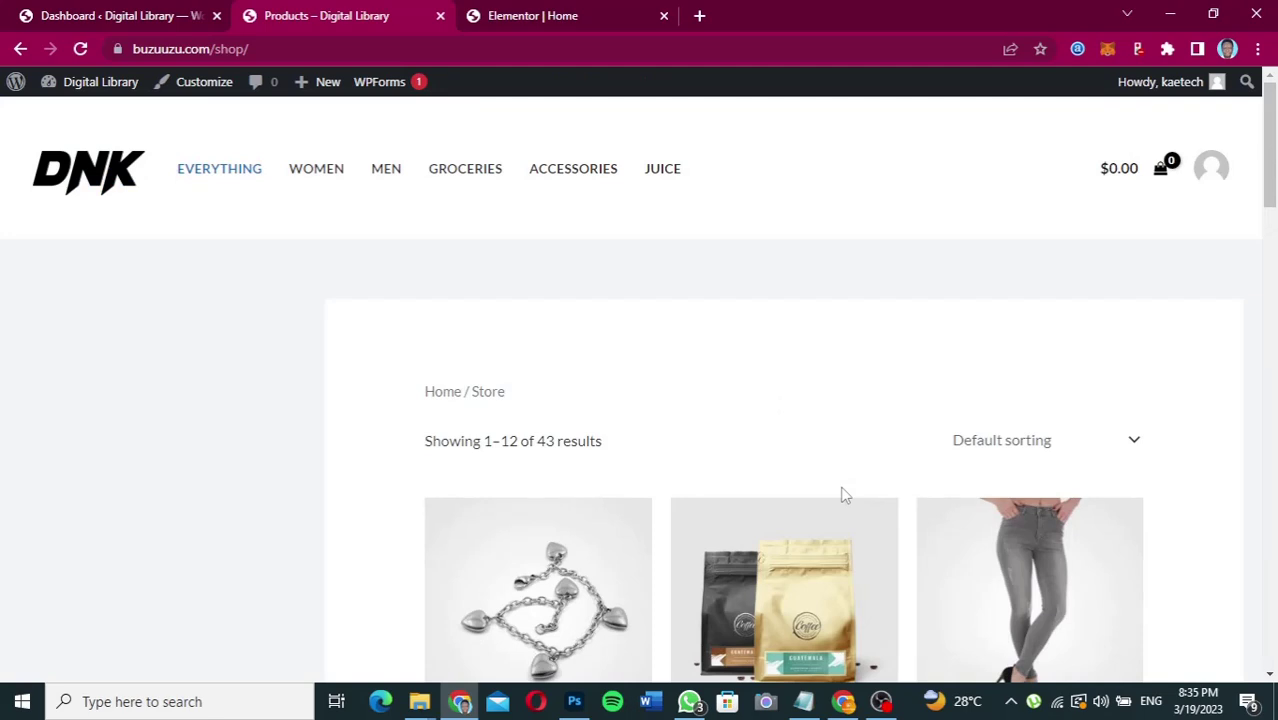
{"action": "left_click", "coordinate": [110, 177]}
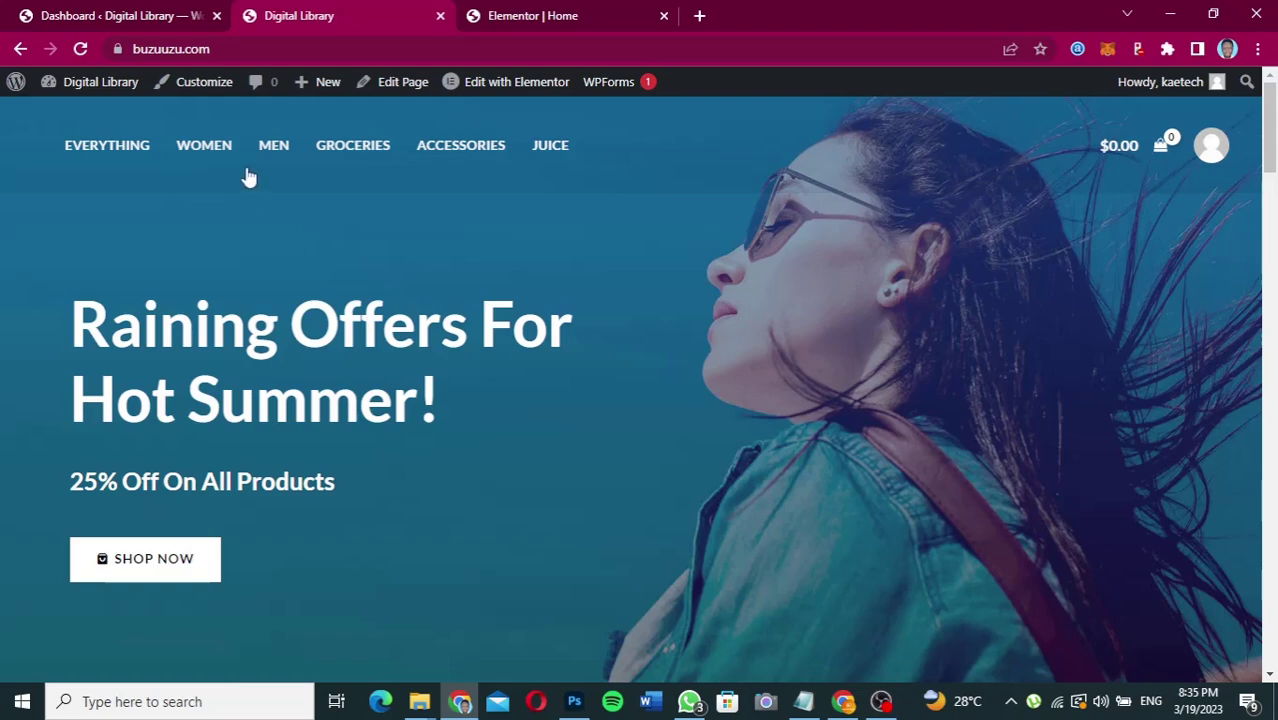
Switch to the WordPress dashboard and open the page for adding new plugins.
{"action": "left_click", "coordinate": [135, 17]}
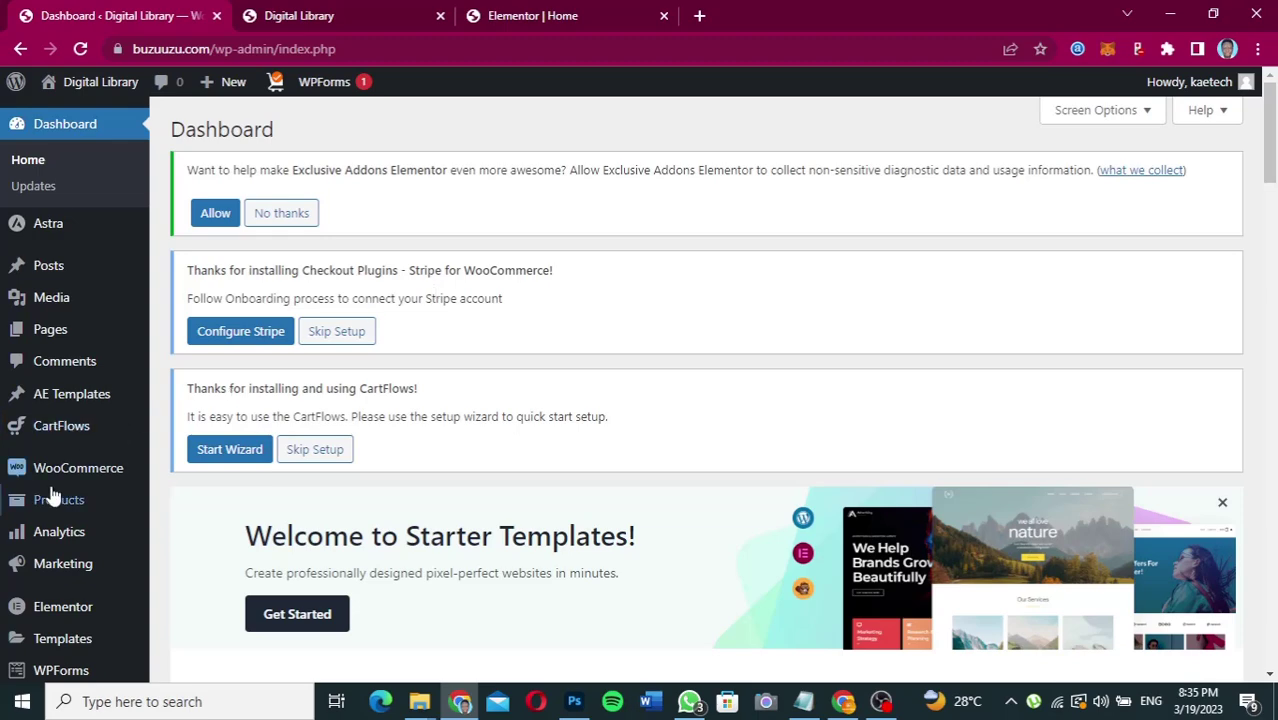
{"action": "mouse_move", "coordinate": [55, 499]}
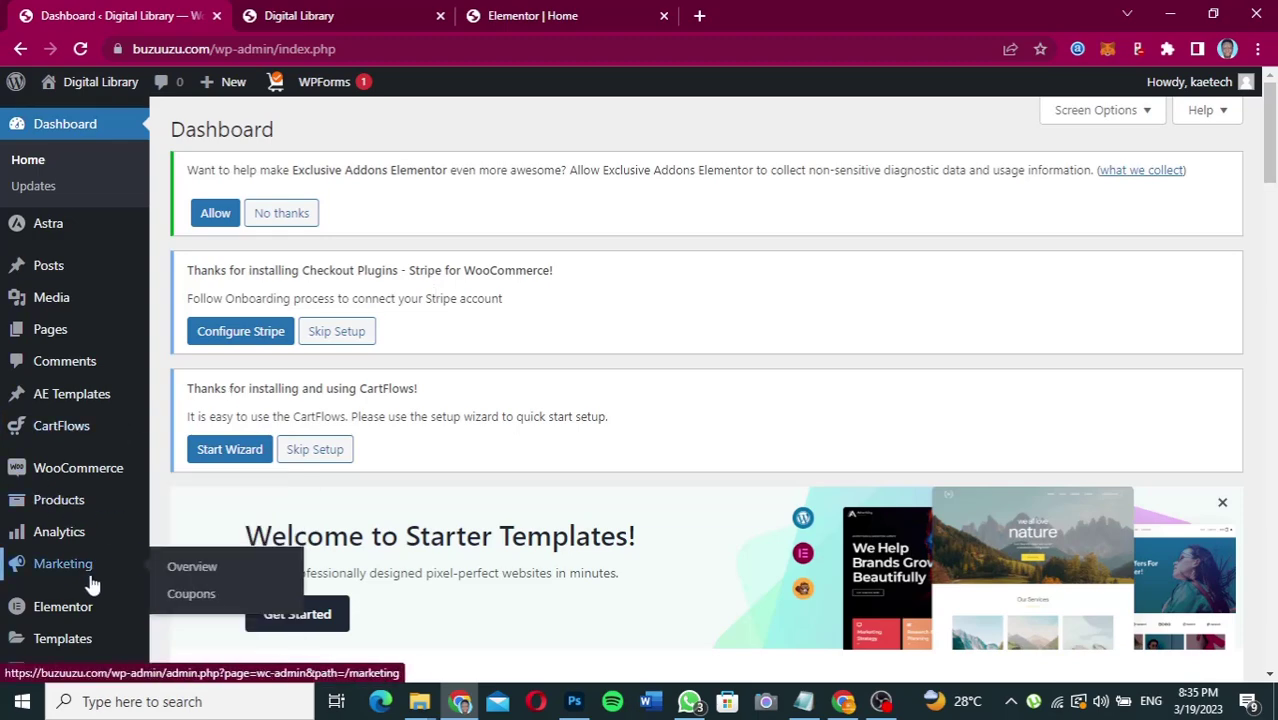
{"action": "scroll", "coordinate": [91, 585], "scroll_direction": "down", "scroll_amount": 3}
{"action": "mouse_move", "coordinate": [52, 527]}
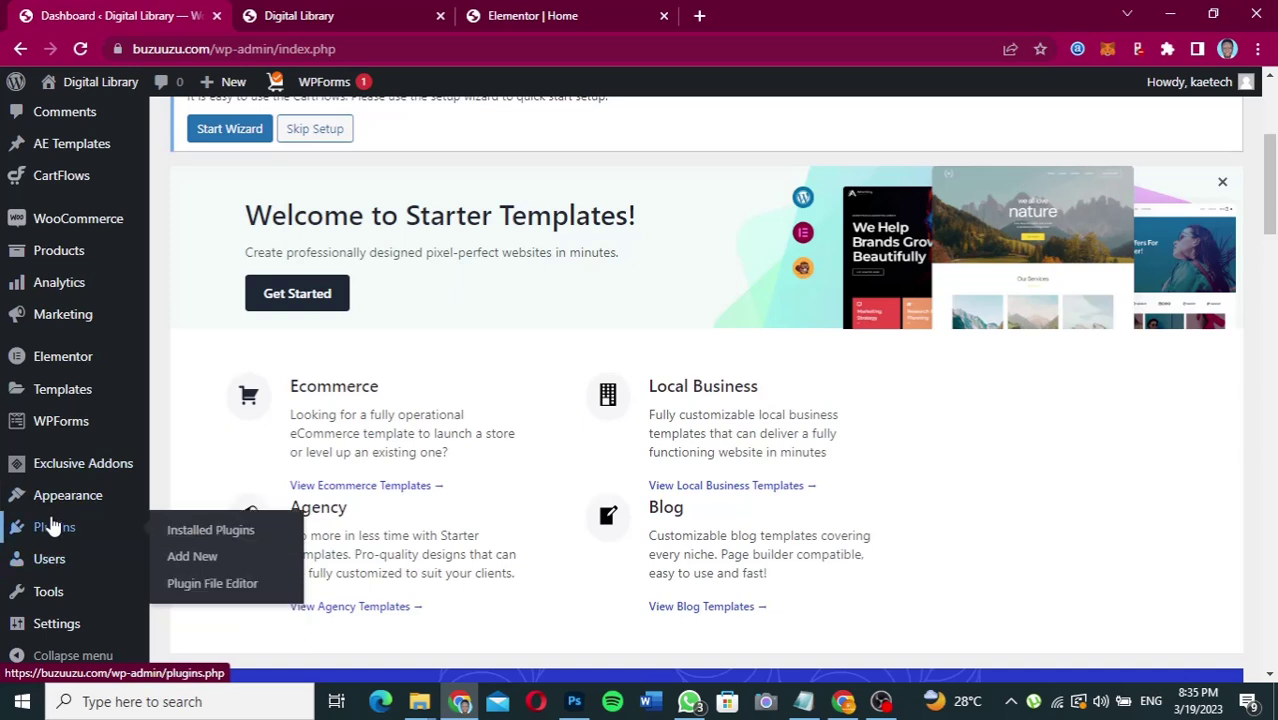
{"action": "left_click", "coordinate": [196, 557]}
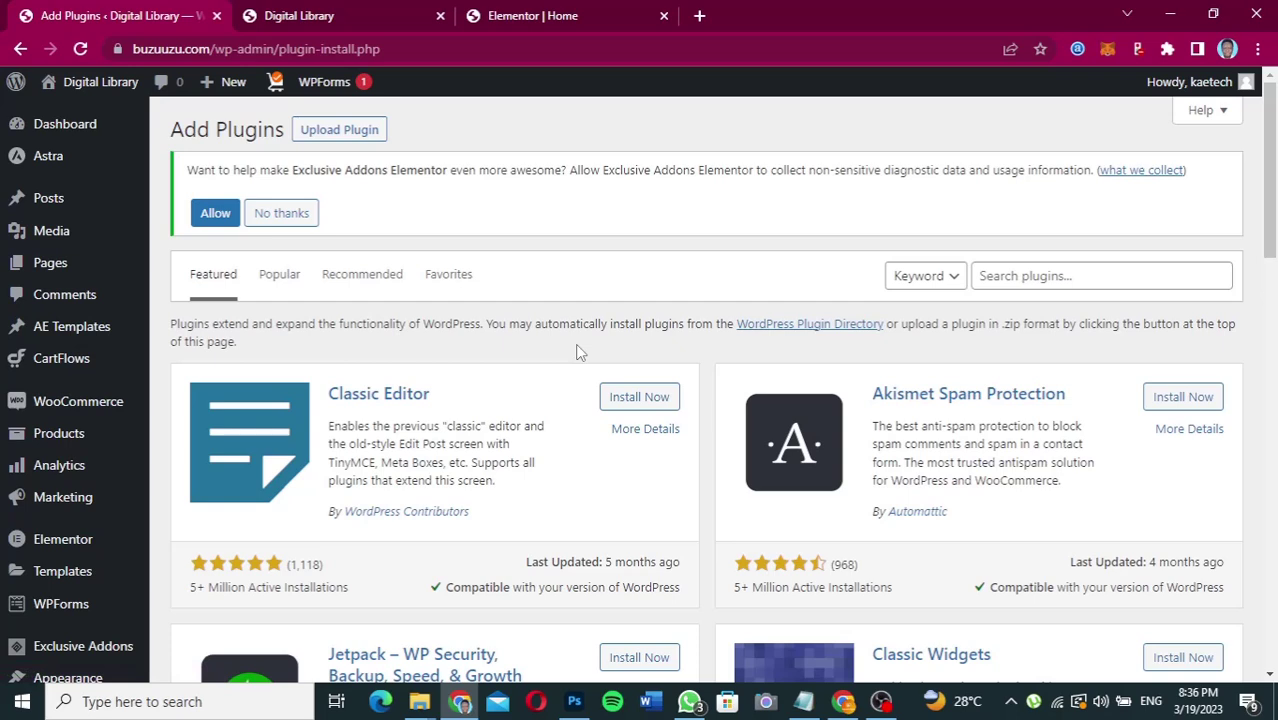
Search the plugin directory for "Anywhere" to find the AnyWhere Elementor plugin.
{"action": "left_click", "coordinate": [1000, 275]}
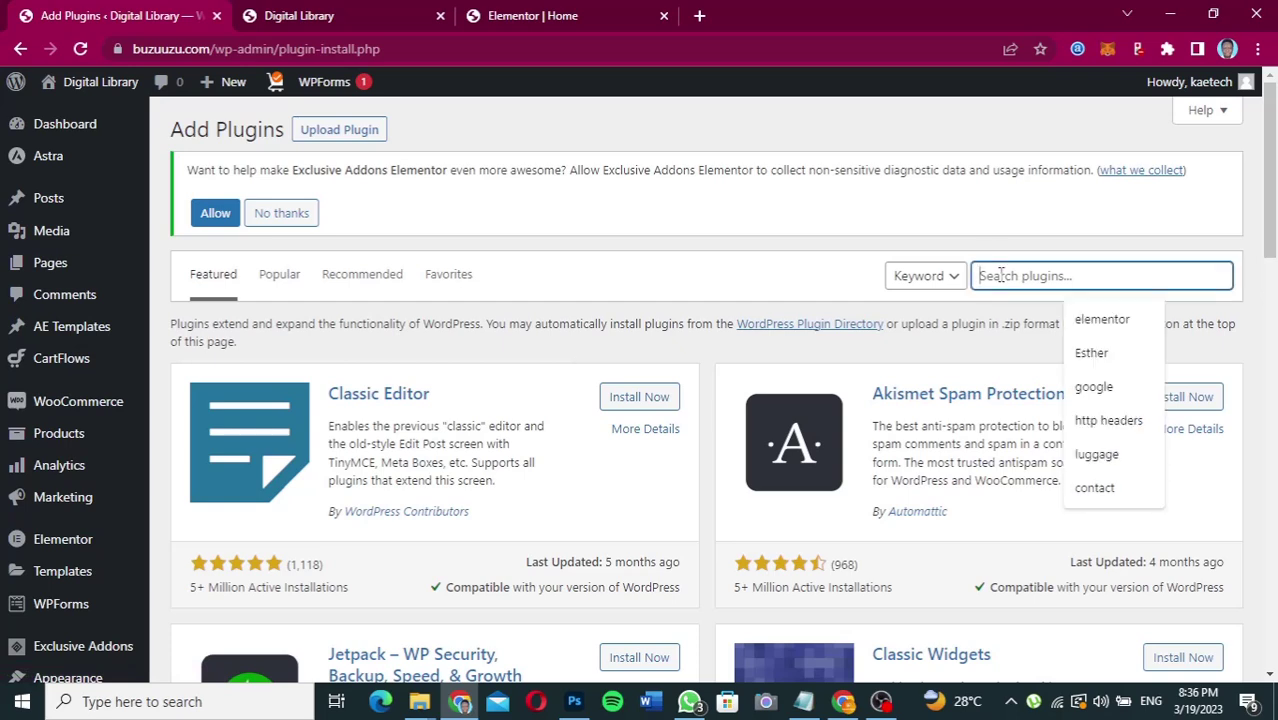
{"action": "type", "text": "AN"}
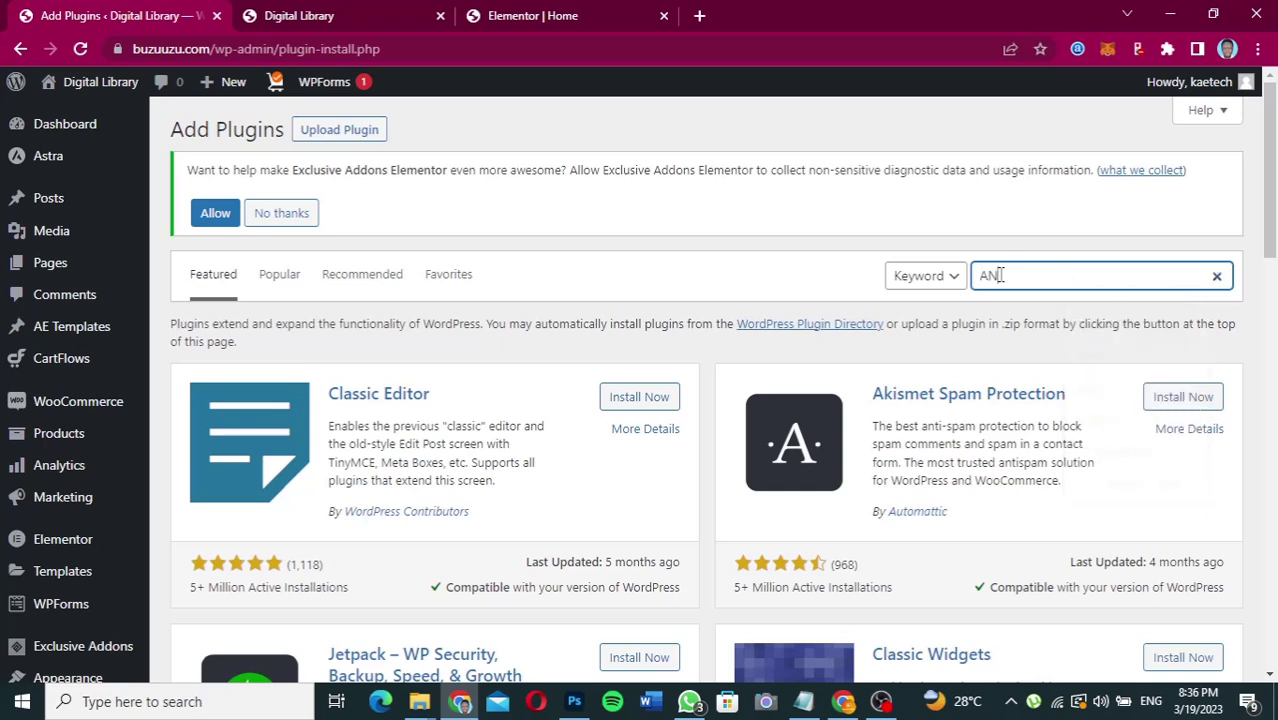
{"action": "key", "text": "BackSpace"}
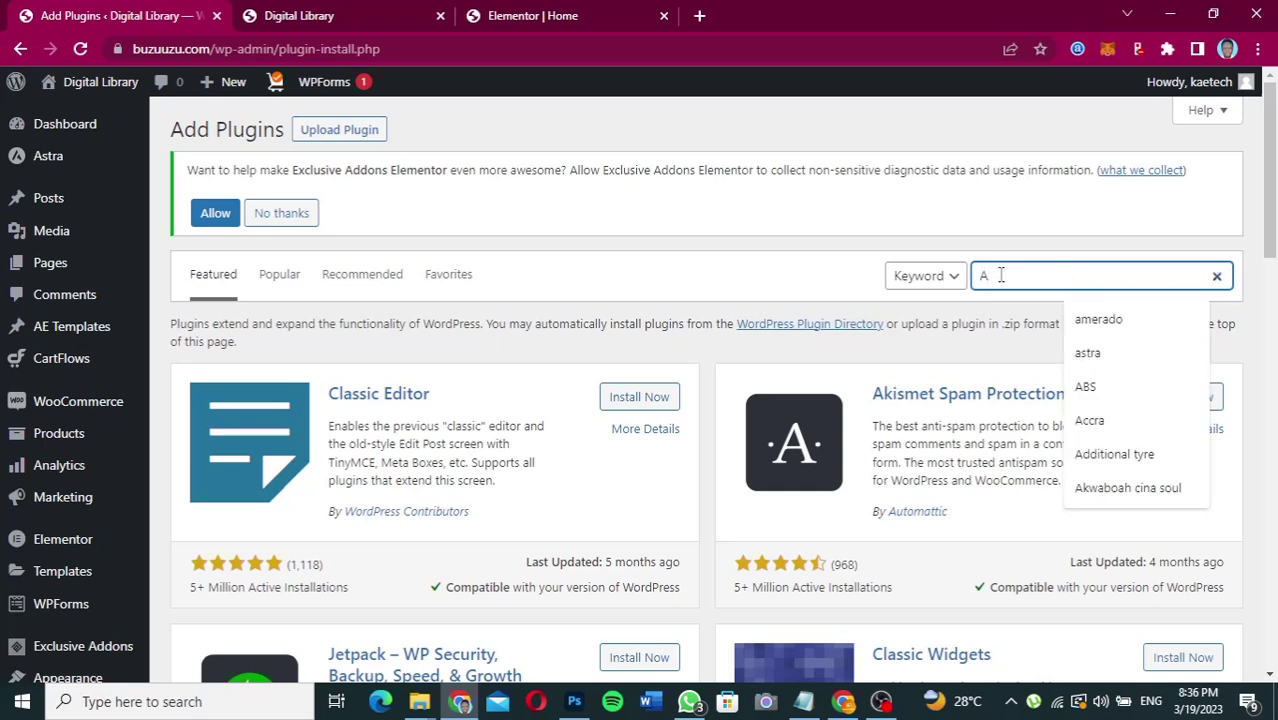
{"action": "type", "text": "ny"}
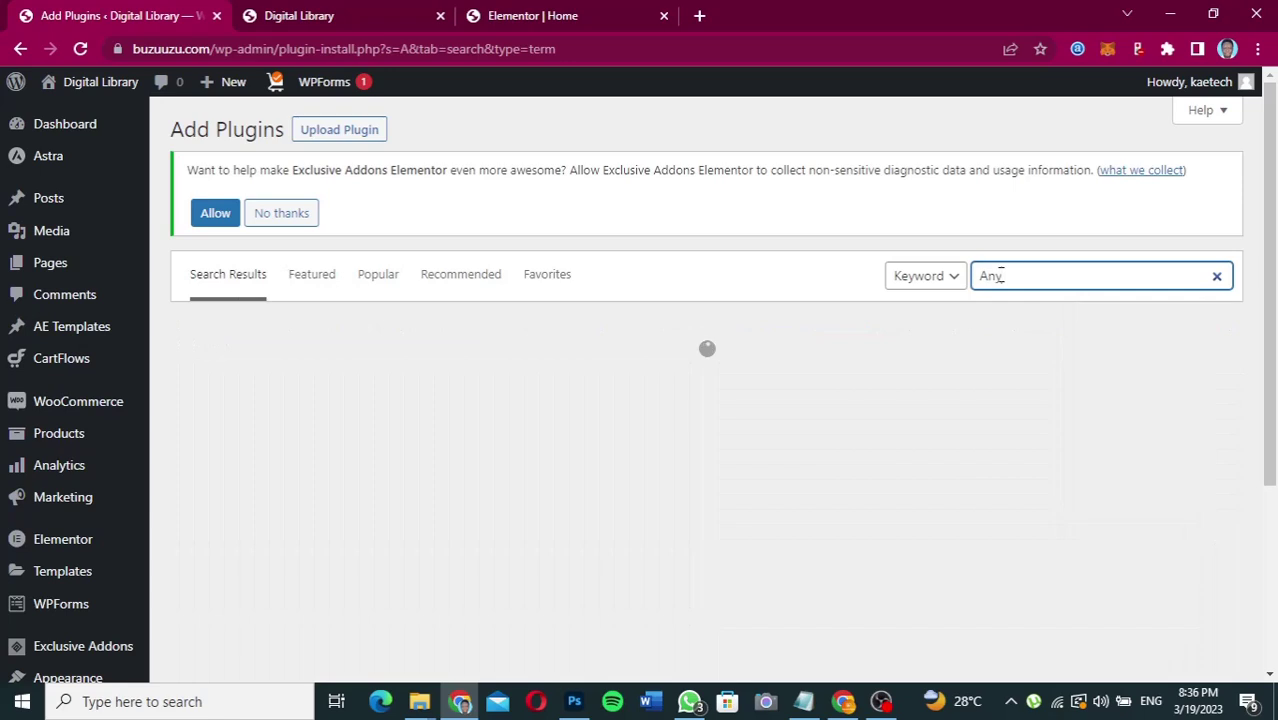
{"action": "type", "text": "where"}
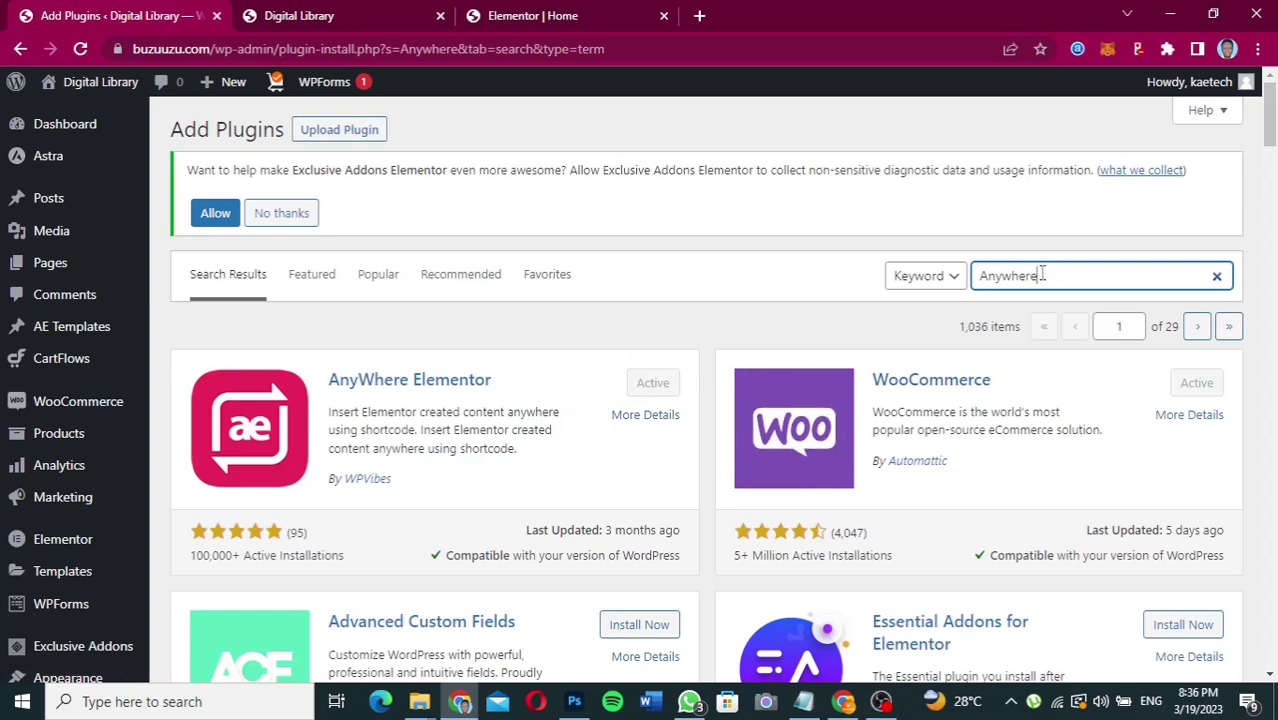
Replace the plugin search term with "exclusive addons for elementor" and run the search.
{"action": "left_click_drag", "start_coordinate": [1038, 277], "coordinate": [898, 270]}
{"action": "type", "text": "exclusive addons for elementor"}
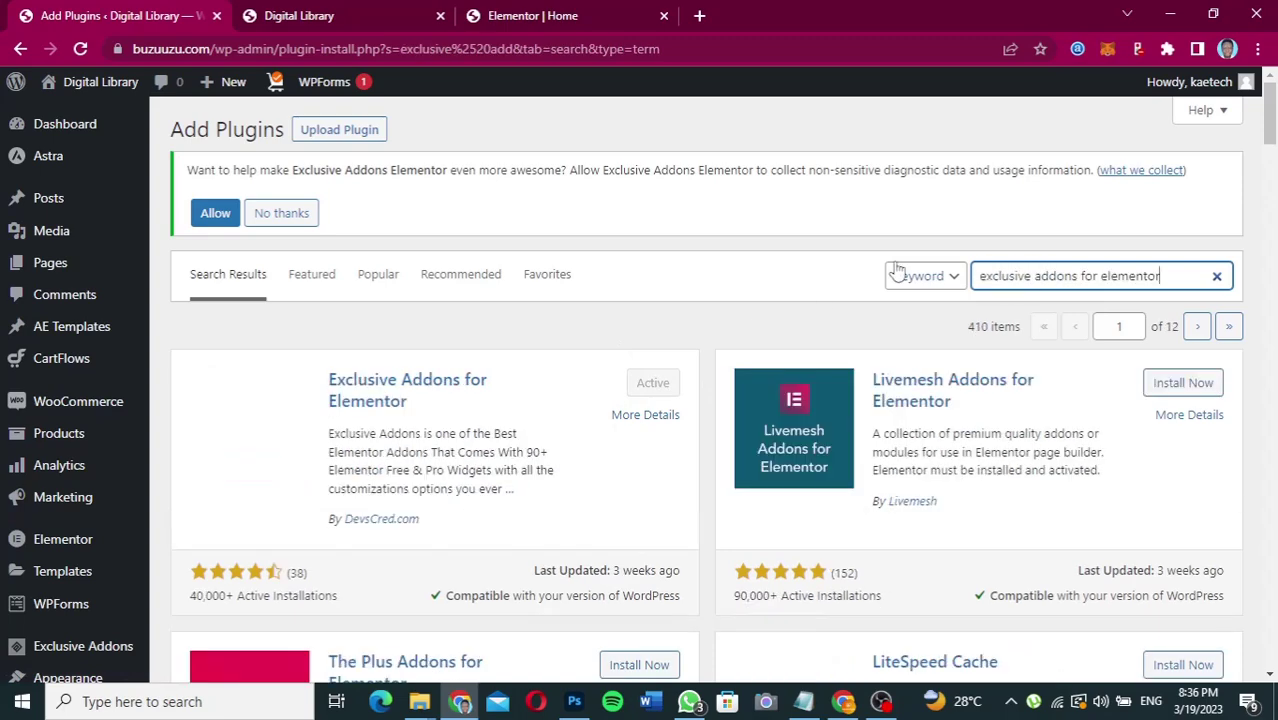
{"action": "key", "text": "Return"}
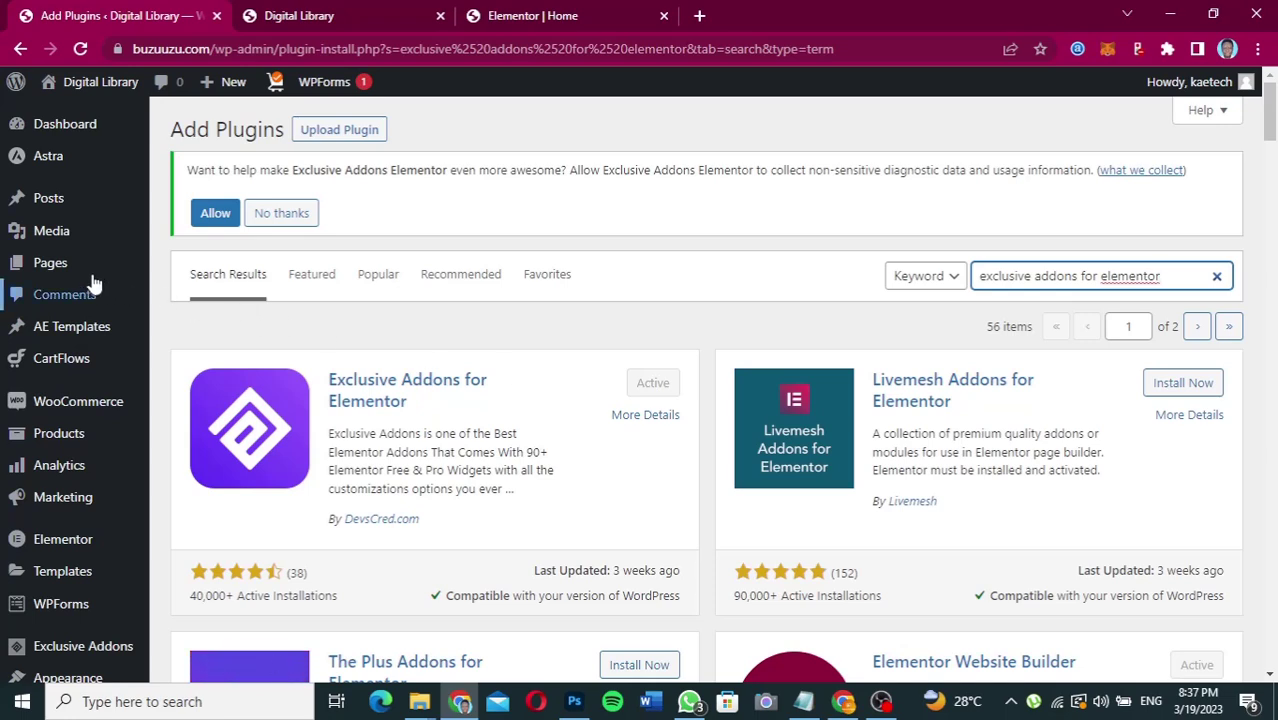
Create a new AE template titled "Popup" and publish it.
{"action": "mouse_move", "coordinate": [55, 262]}
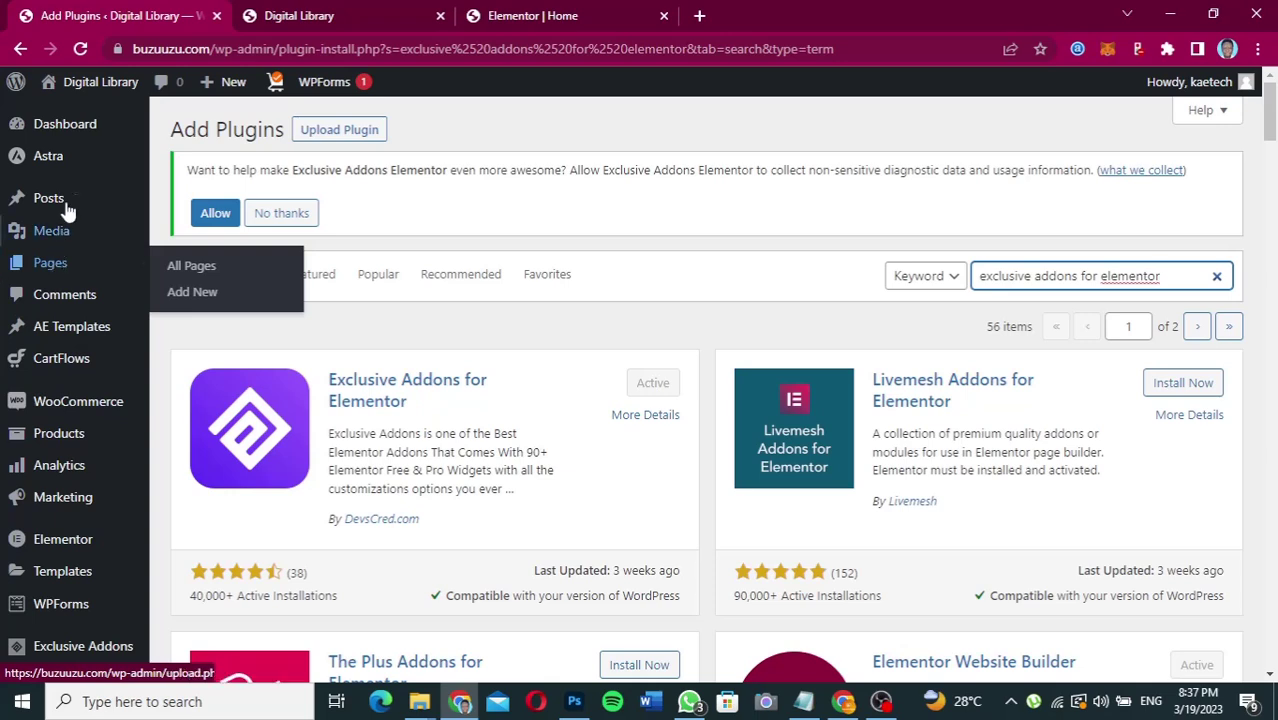
{"action": "mouse_move", "coordinate": [46, 343]}
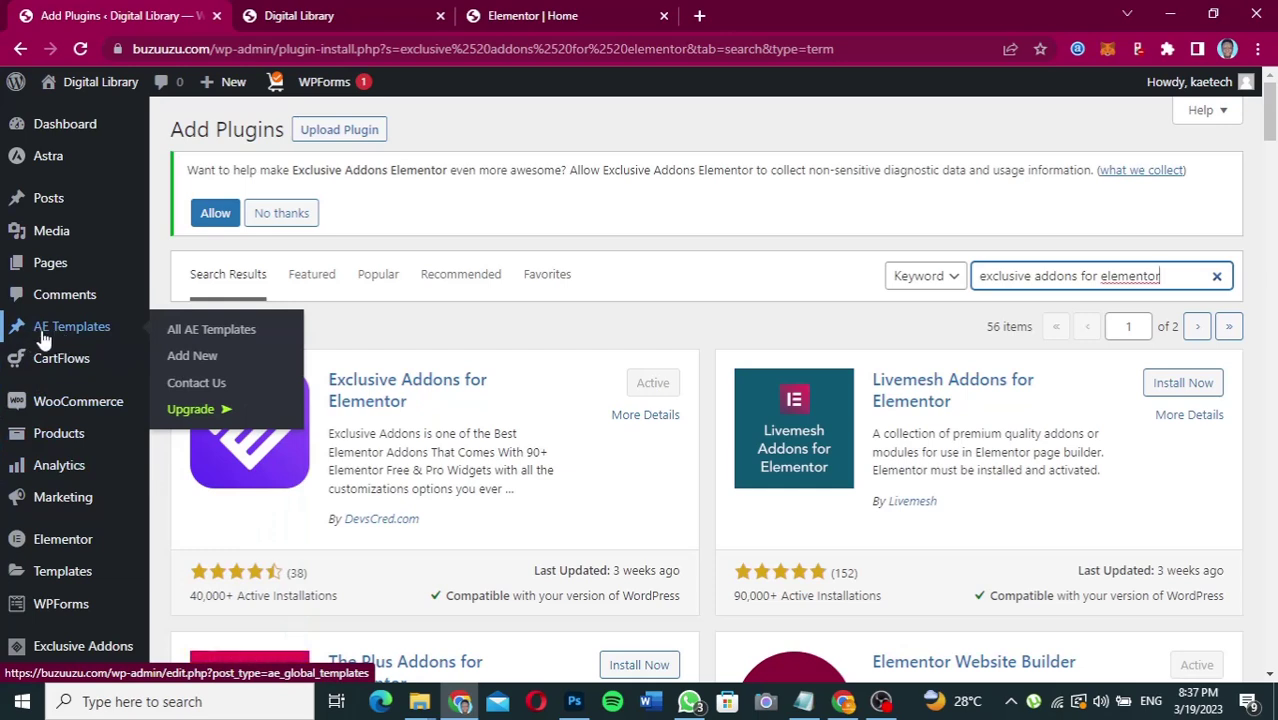
{"action": "left_click", "coordinate": [195, 356]}
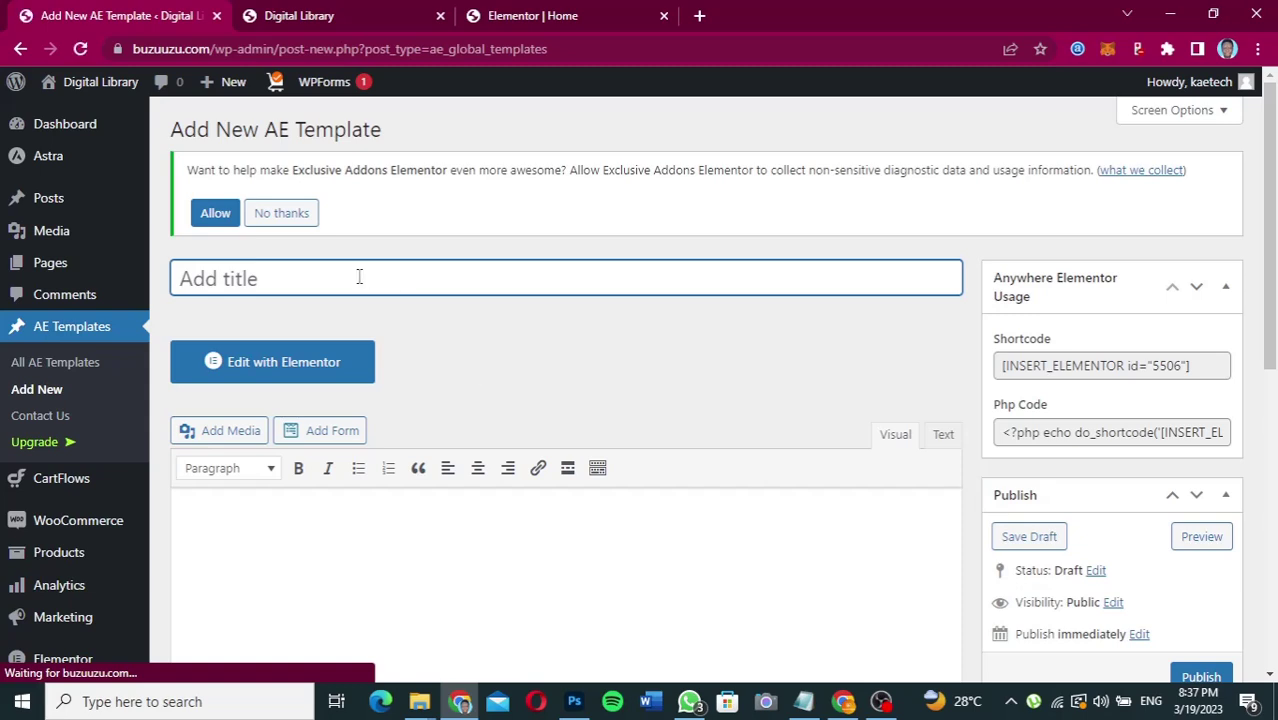
{"action": "type", "text": "Popup"}
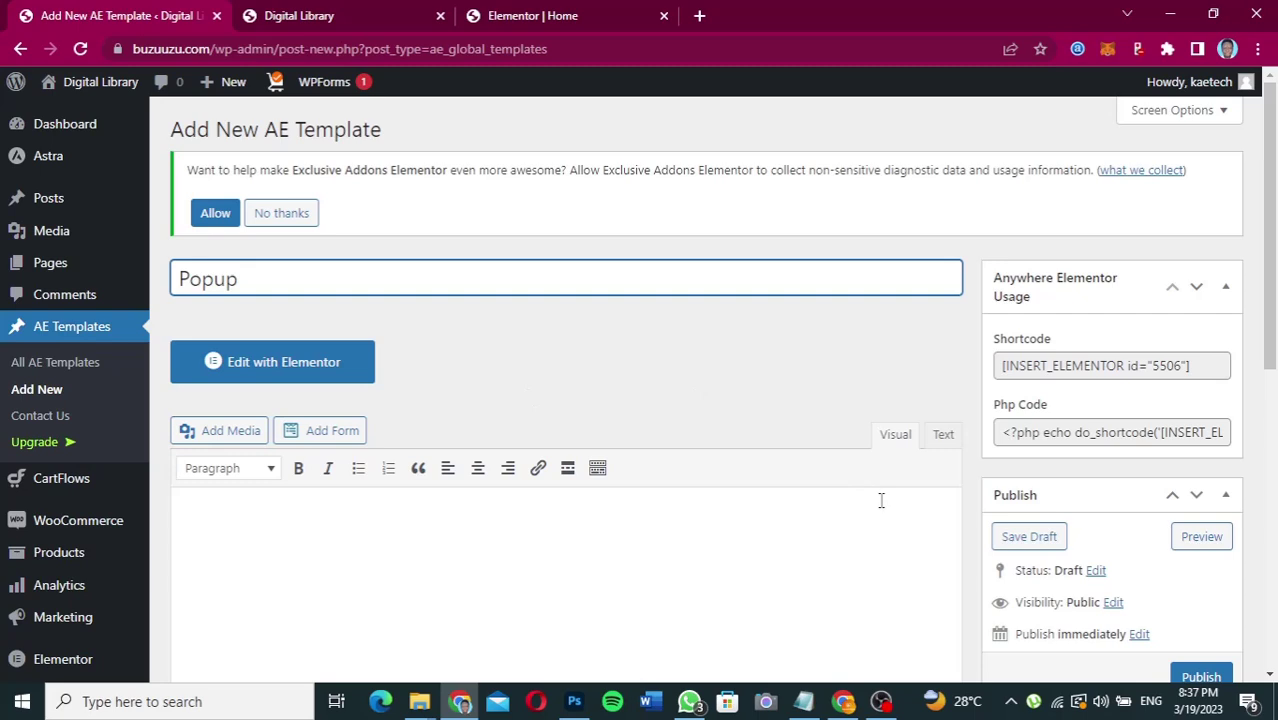
{"action": "left_click", "coordinate": [1199, 676]}
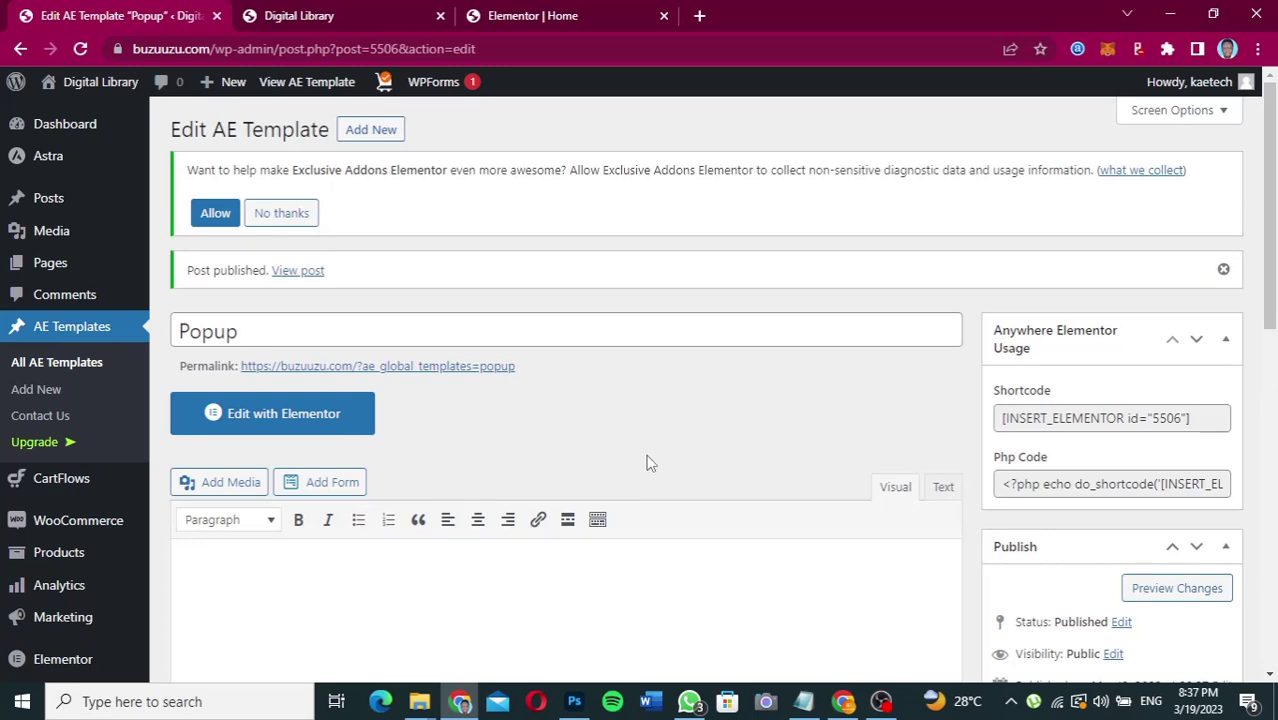
Open the published Popup template for editing in Elementor.
{"action": "scroll", "coordinate": [646, 462], "scroll_direction": "down", "scroll_amount": 1}
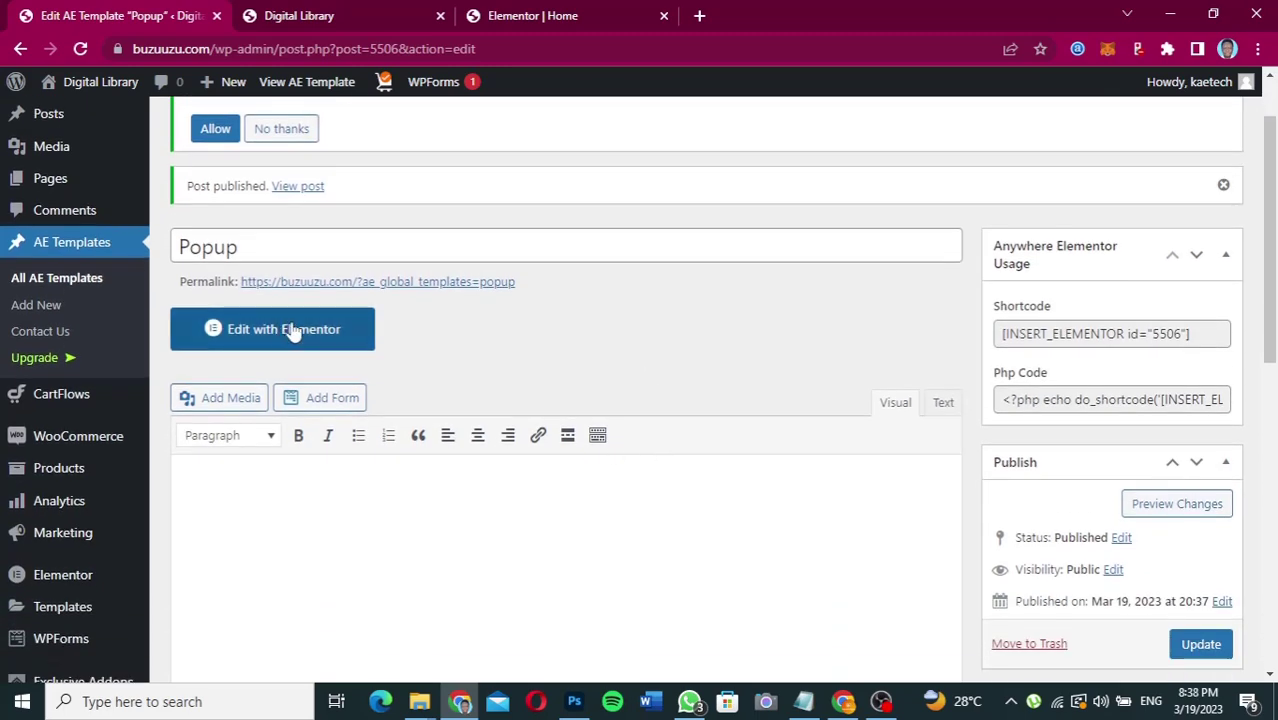
{"action": "left_click", "coordinate": [290, 333]}
{"action": "right_click", "coordinate": [287, 330]}
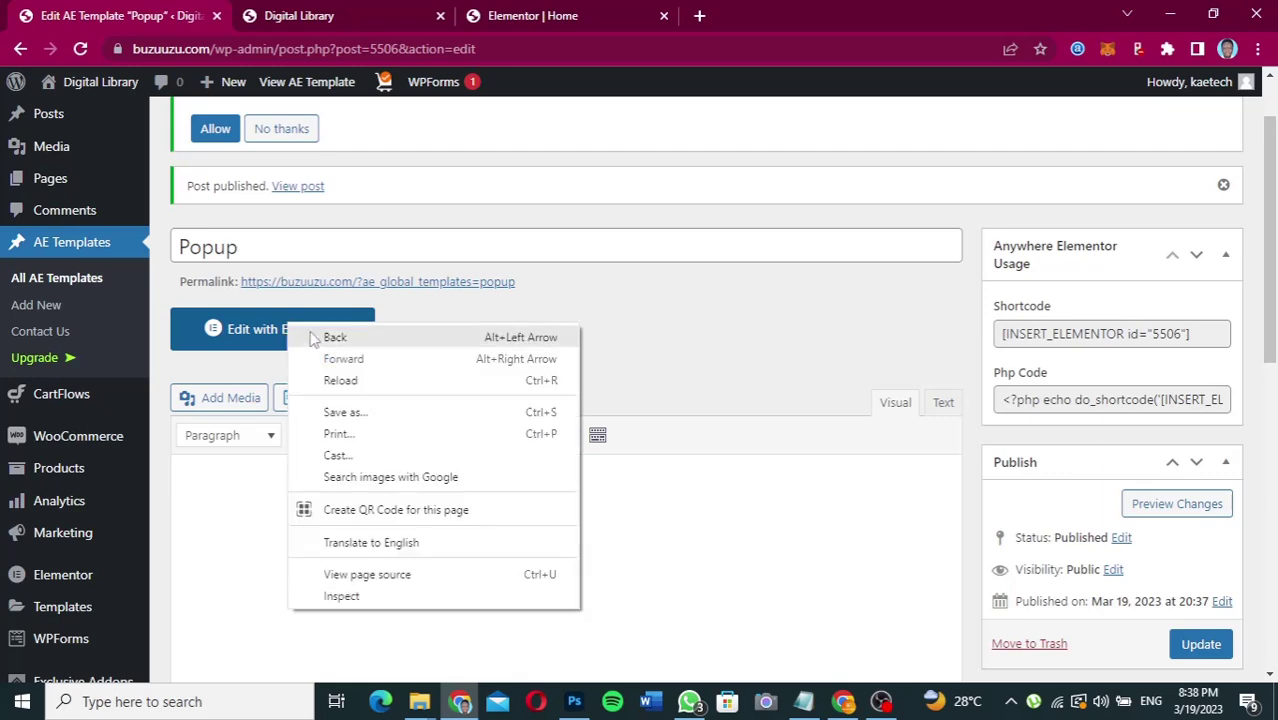
{"action": "left_click", "coordinate": [603, 310]}
{"action": "left_click", "coordinate": [313, 330]}
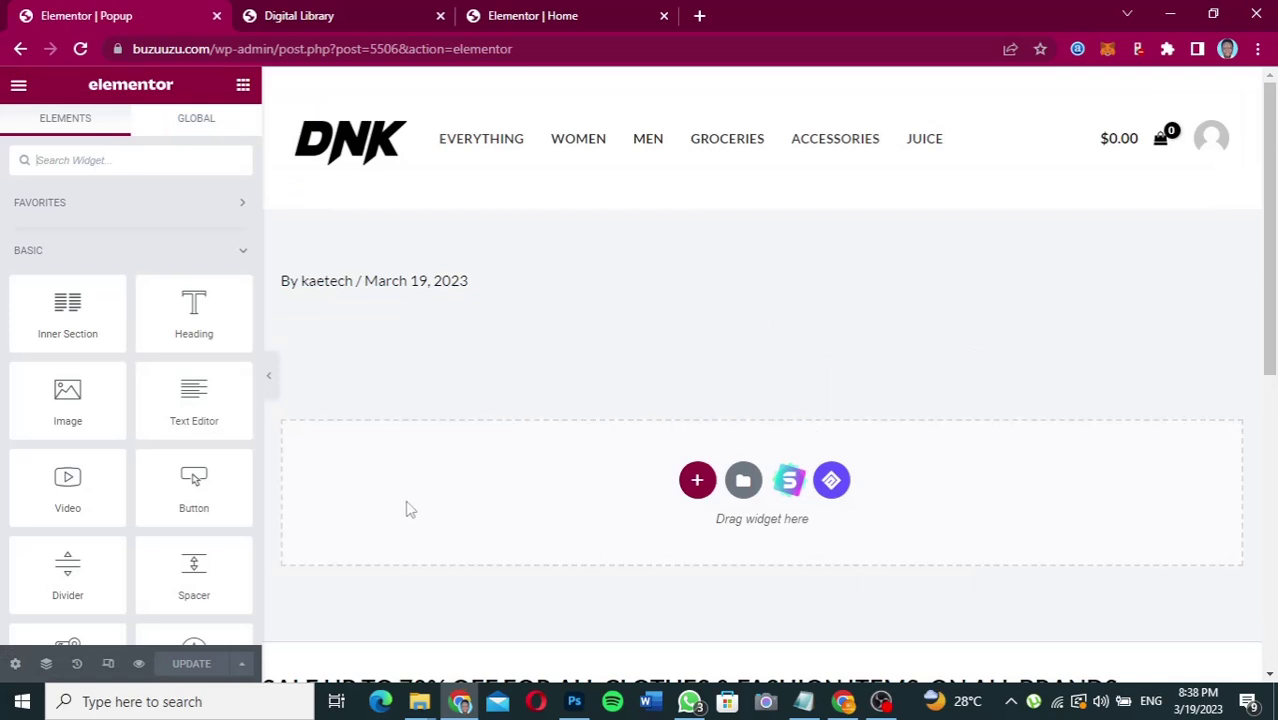
Set the Popup template's page layout to Elementor Full Width in its post settings.
{"action": "left_click", "coordinate": [15, 665]}
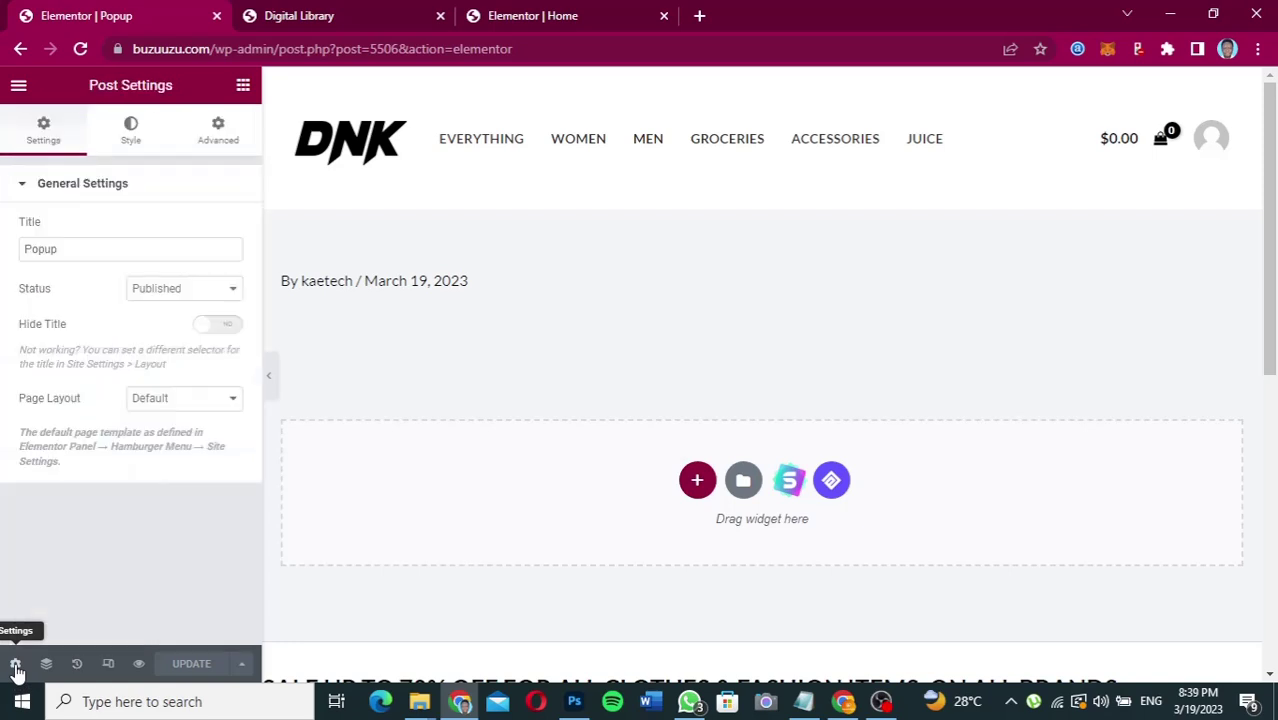
{"action": "left_click", "coordinate": [165, 402]}
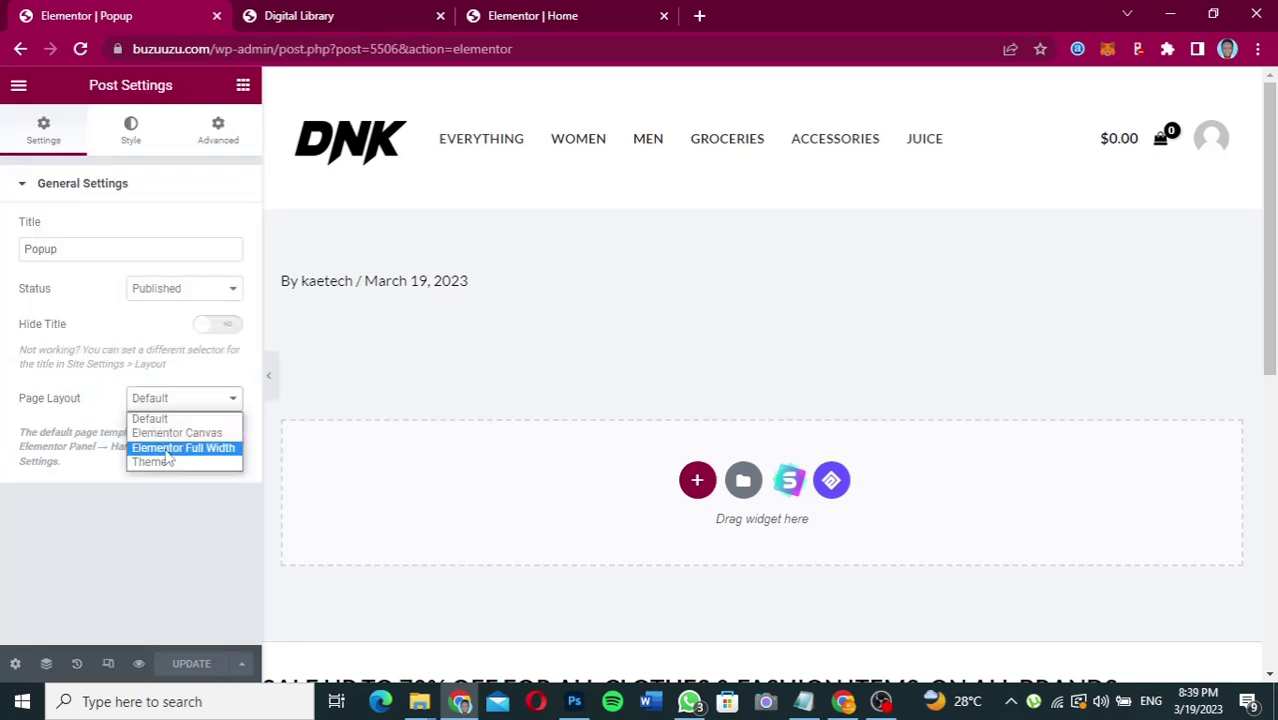
{"action": "left_click", "coordinate": [167, 449]}
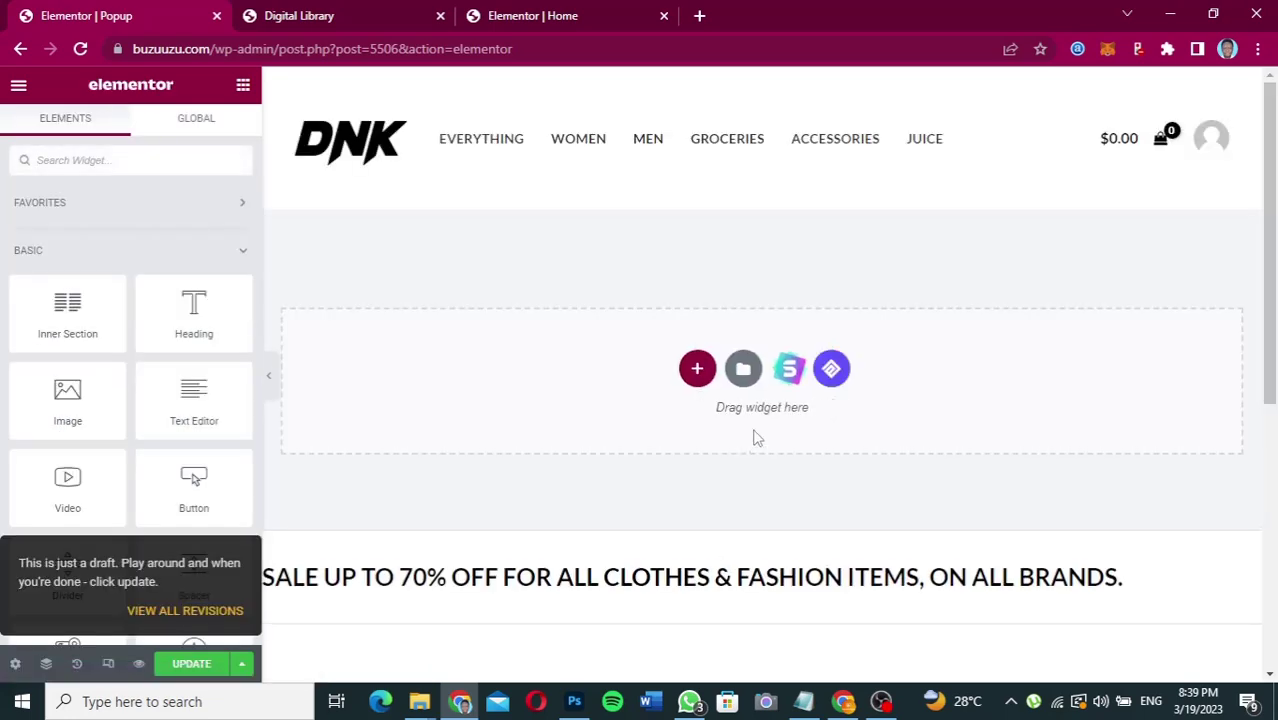
Go from the storefront's browser tab to the WordPress dashboard and view the list of AE templates.
{"action": "left_click", "coordinate": [314, 15]}
{"action": "mouse_move", "coordinate": [111, 89]}
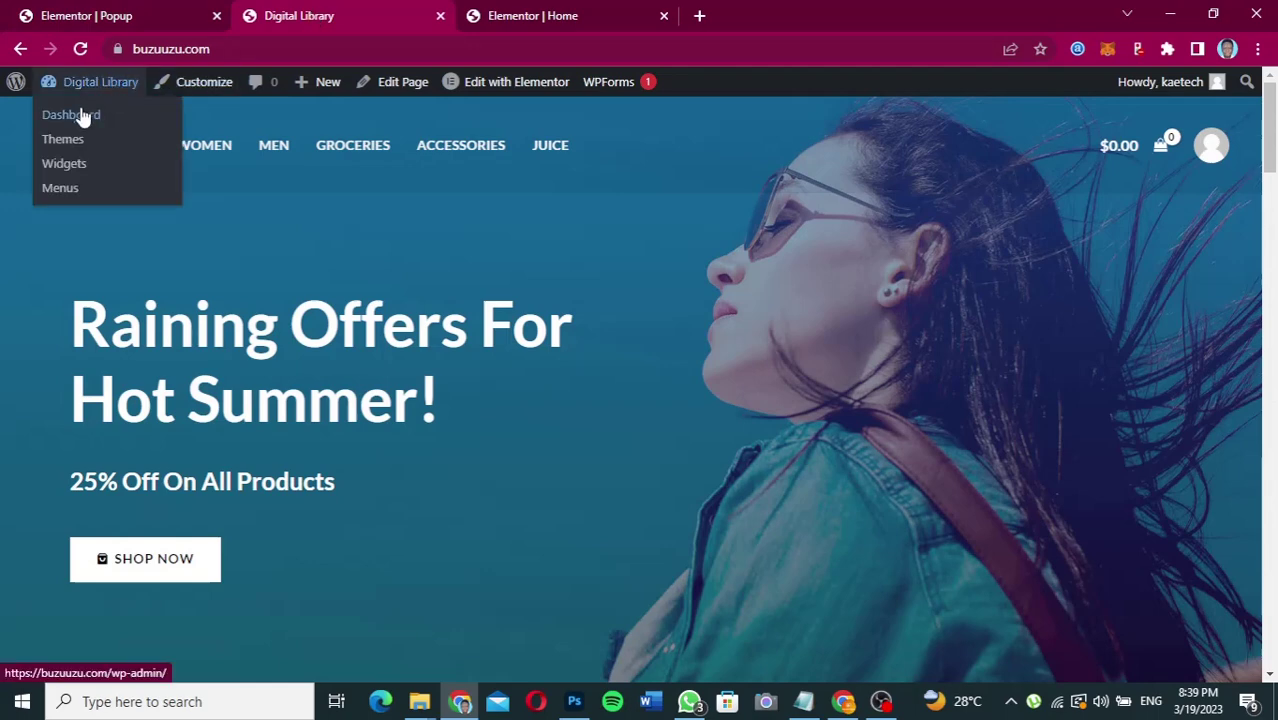
{"action": "left_click", "coordinate": [82, 119]}
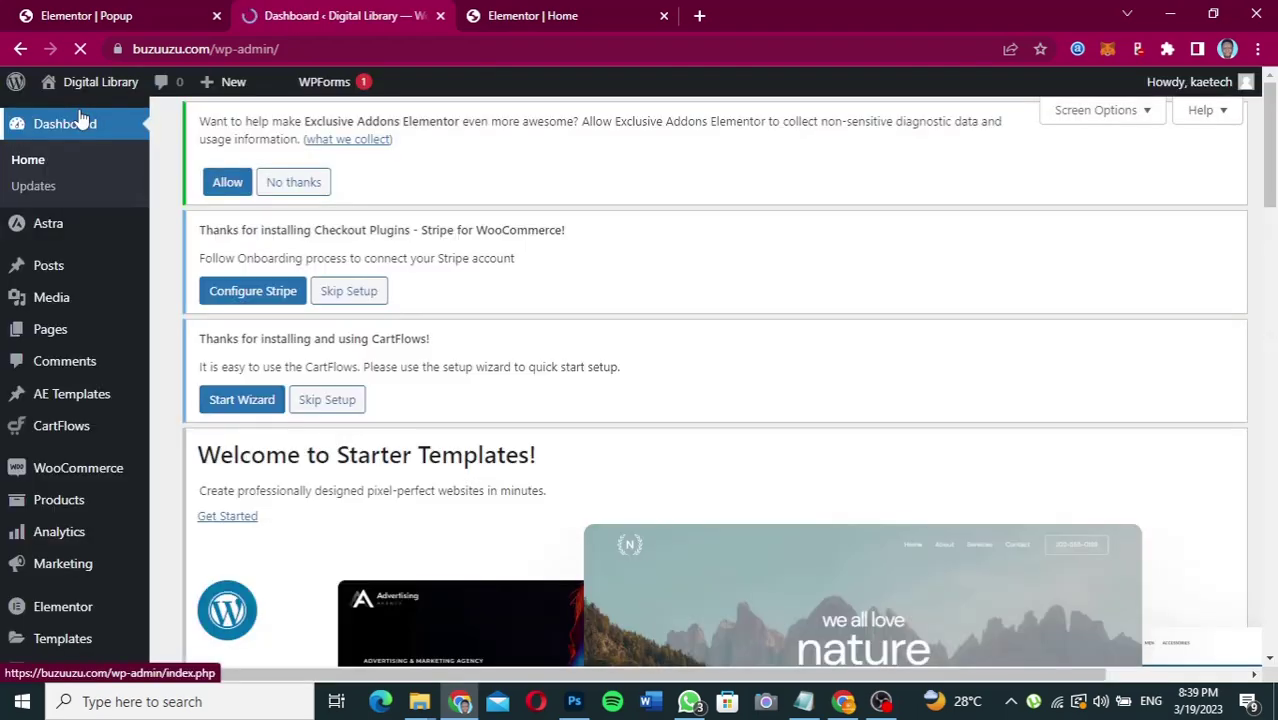
{"action": "left_click", "coordinate": [44, 392]}
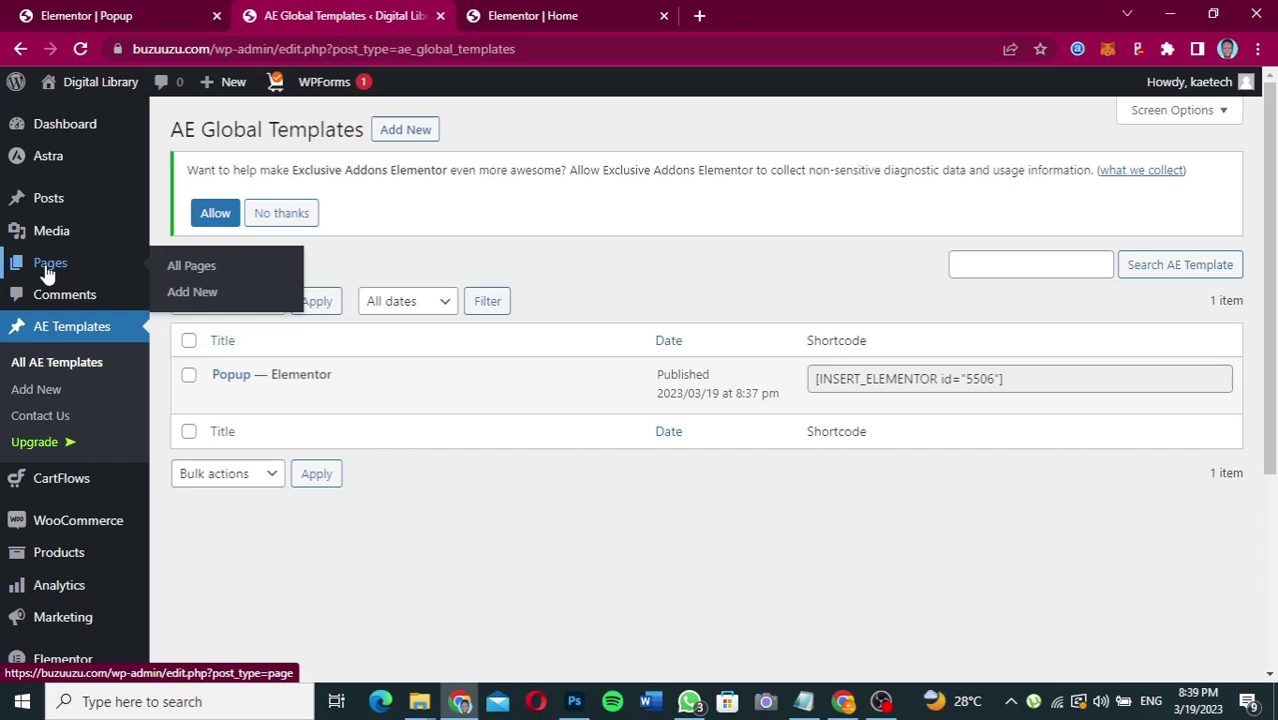
Find the TEST page among all pages and open it with Elementor in a new browser tab.
{"action": "left_click", "coordinate": [188, 268]}
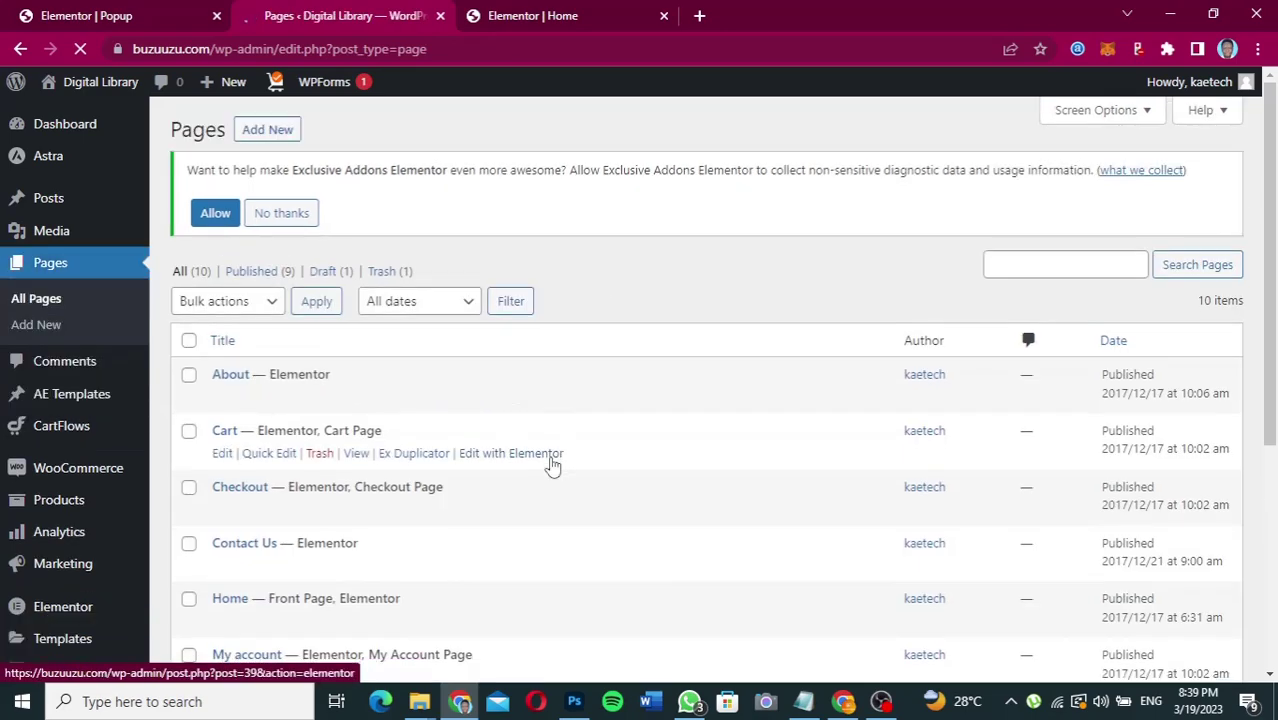
{"action": "scroll", "coordinate": [553, 465], "scroll_direction": "down", "scroll_amount": 4}
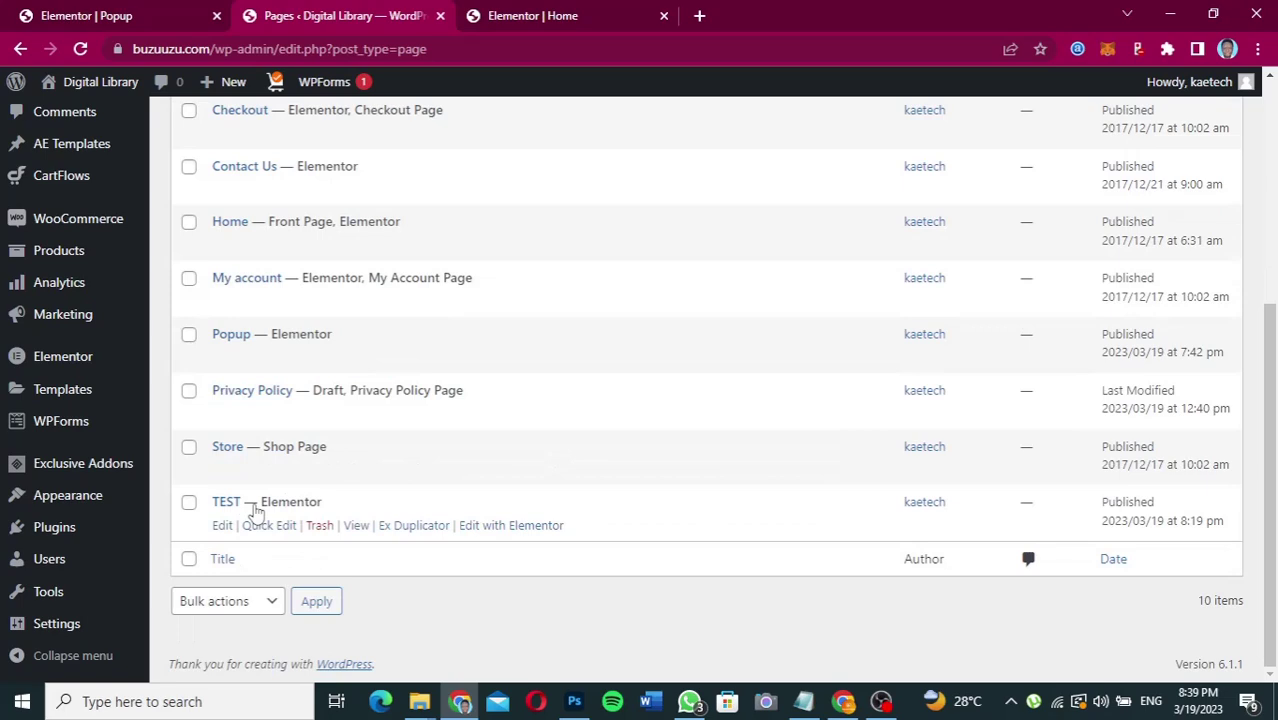
{"action": "right_click", "coordinate": [493, 528]}
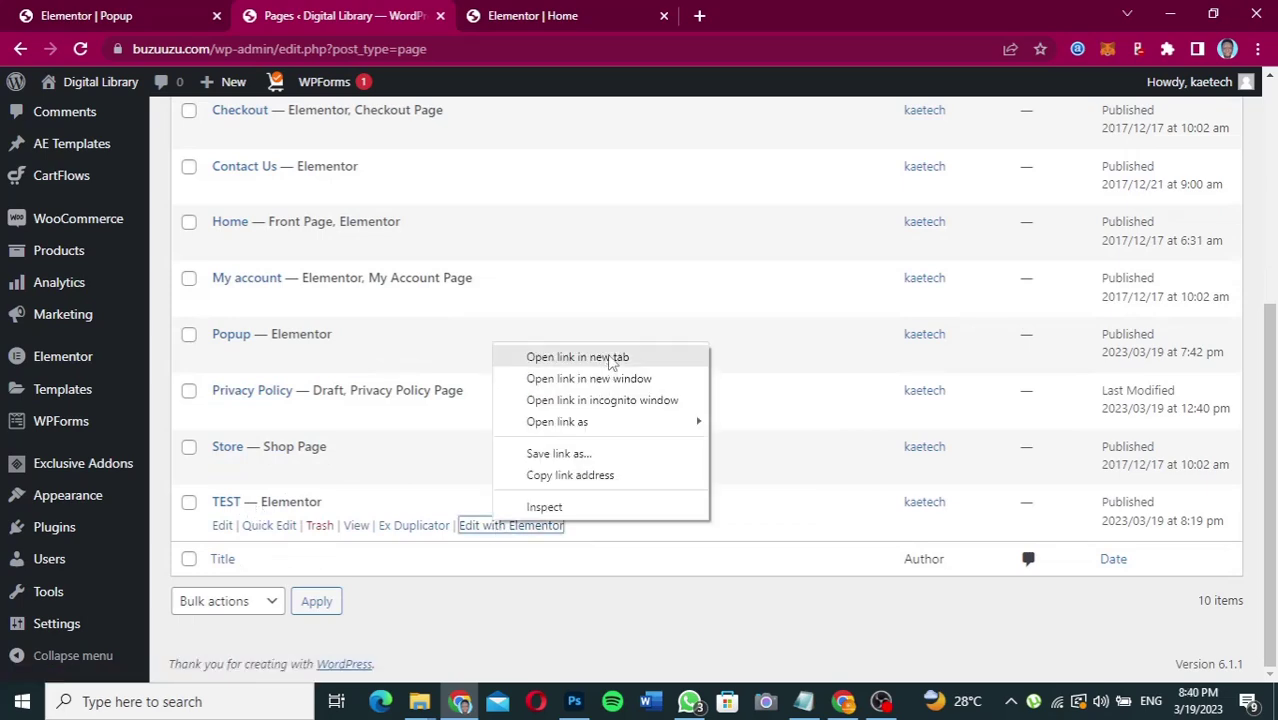
{"action": "left_click", "coordinate": [605, 358]}
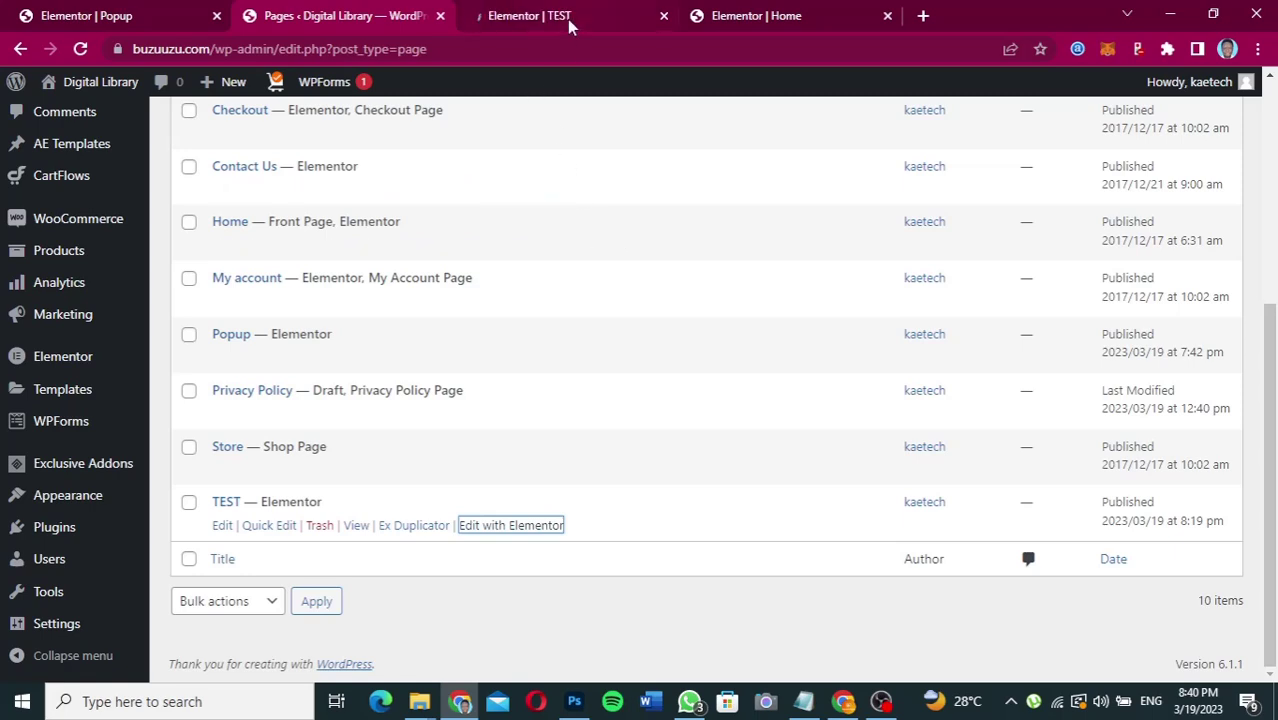
{"action": "left_click", "coordinate": [155, 16]}
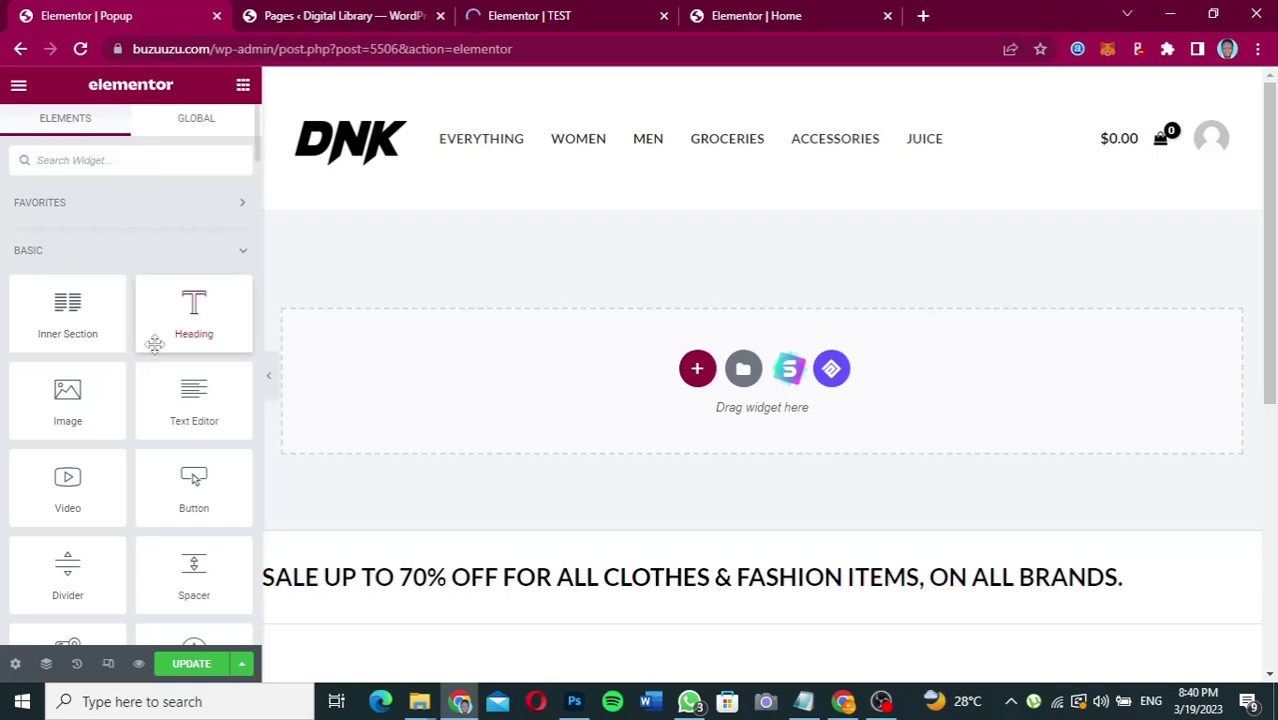
{"action": "scroll", "coordinate": [155, 345], "scroll_direction": "down", "scroll_amount": 6}
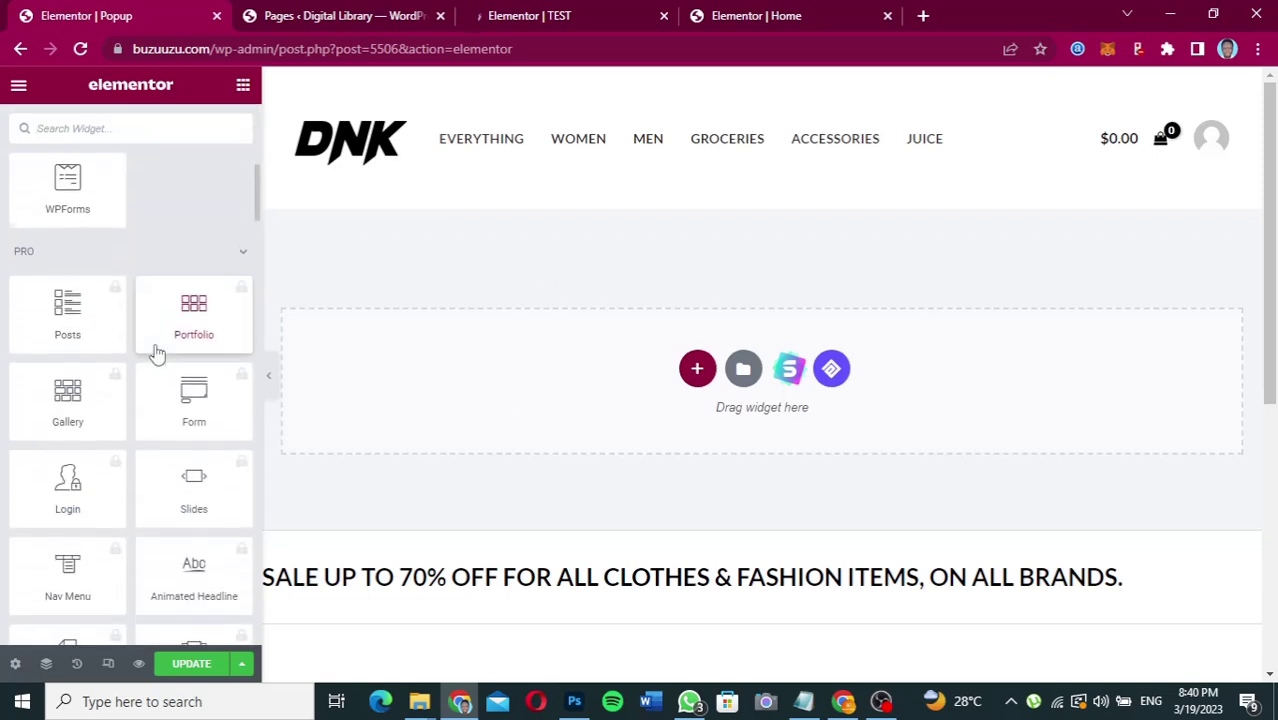
{"action": "scroll", "coordinate": [157, 352], "scroll_direction": "down", "scroll_amount": 1}
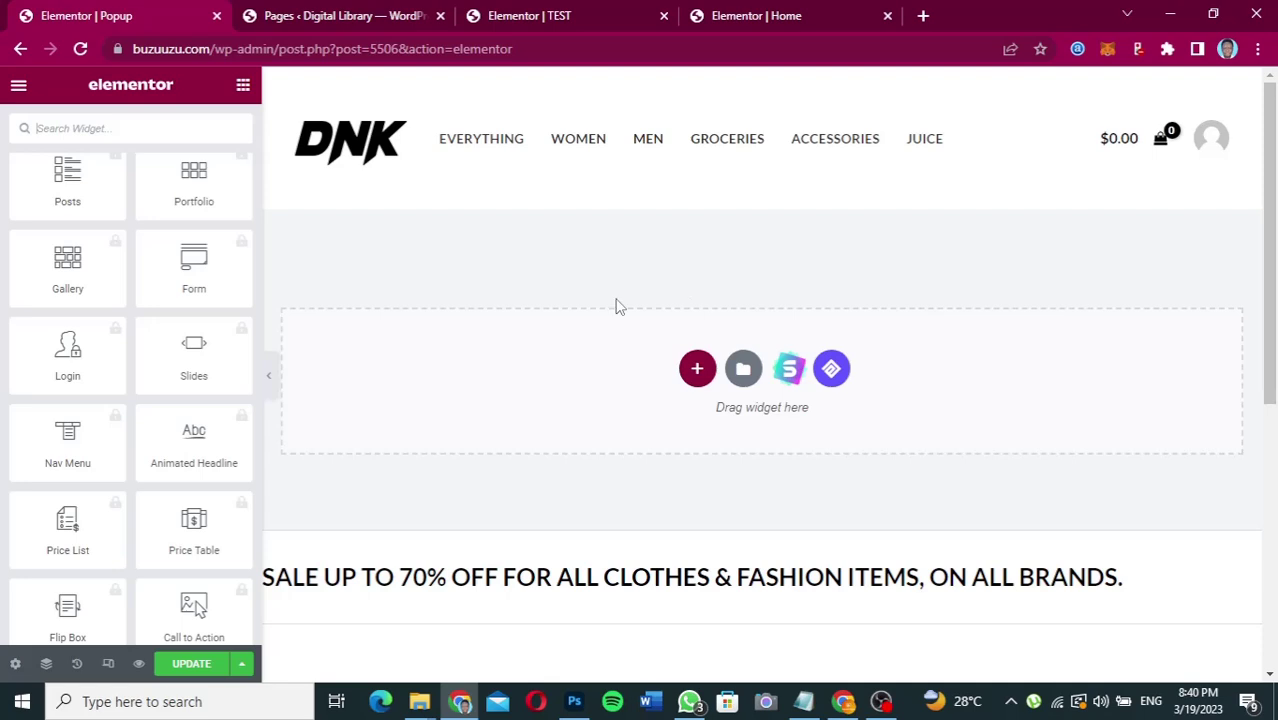
Copy the whole "Features to start" section from the TEST page.
{"action": "left_click", "coordinate": [551, 19]}
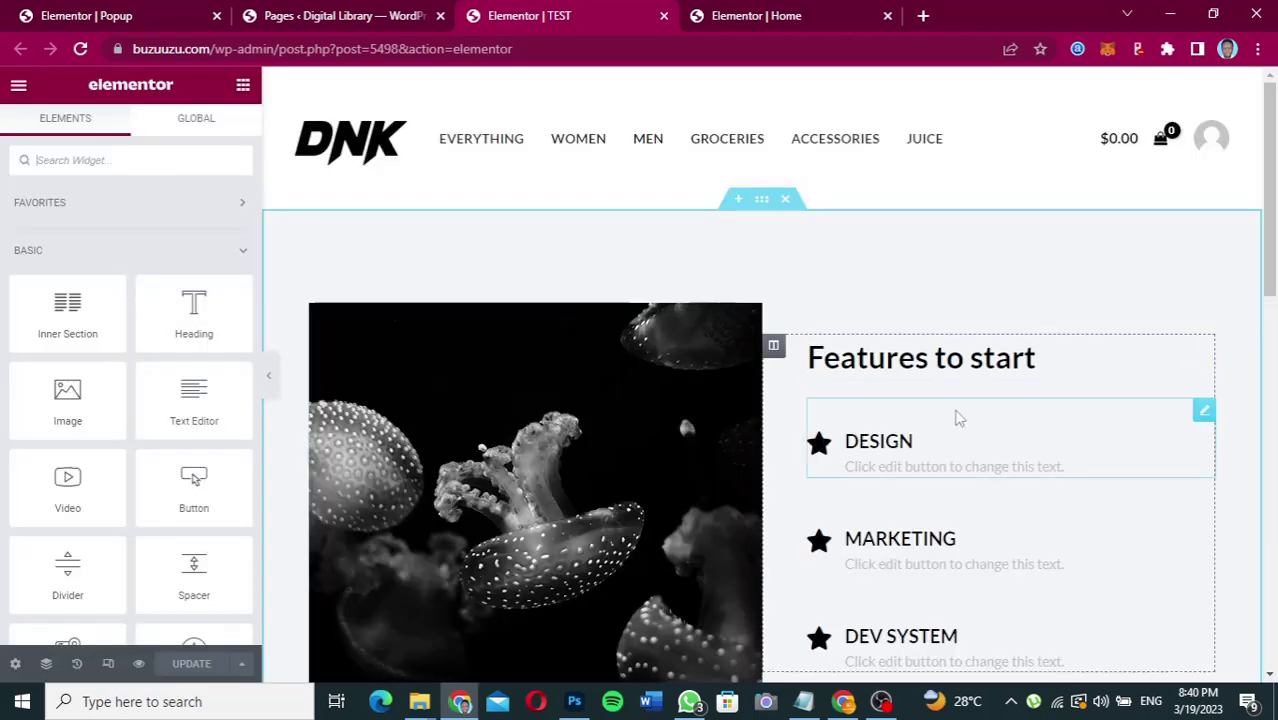
{"action": "scroll", "coordinate": [957, 418], "scroll_direction": "down", "scroll_amount": 3}
{"action": "scroll", "coordinate": [956, 417], "scroll_direction": "up", "scroll_amount": 3}
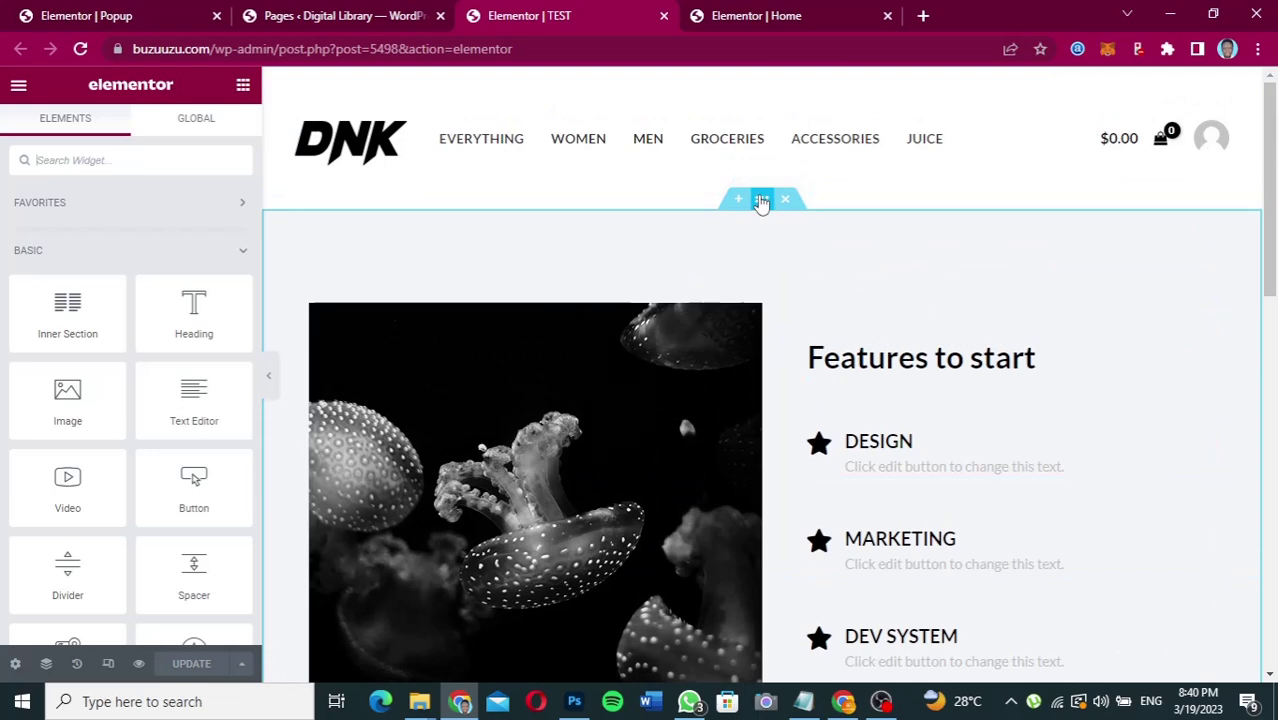
{"action": "right_click", "coordinate": [761, 201]}
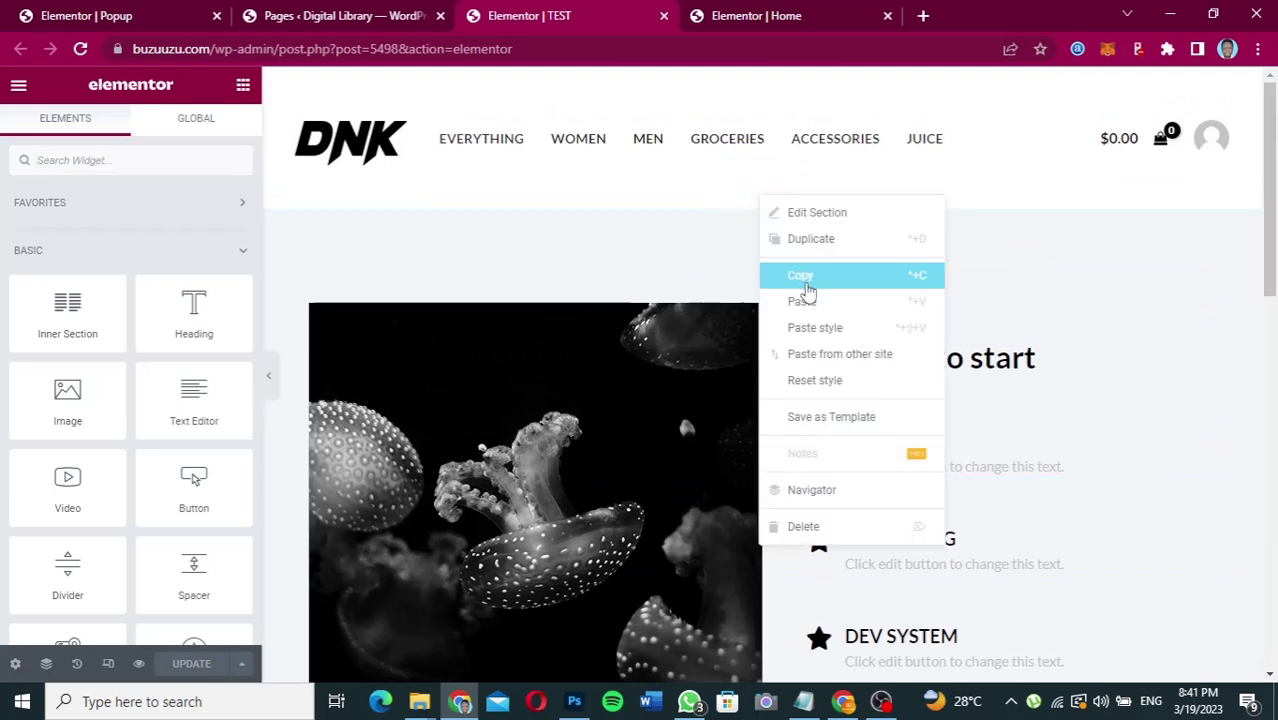
{"action": "left_click", "coordinate": [805, 284]}
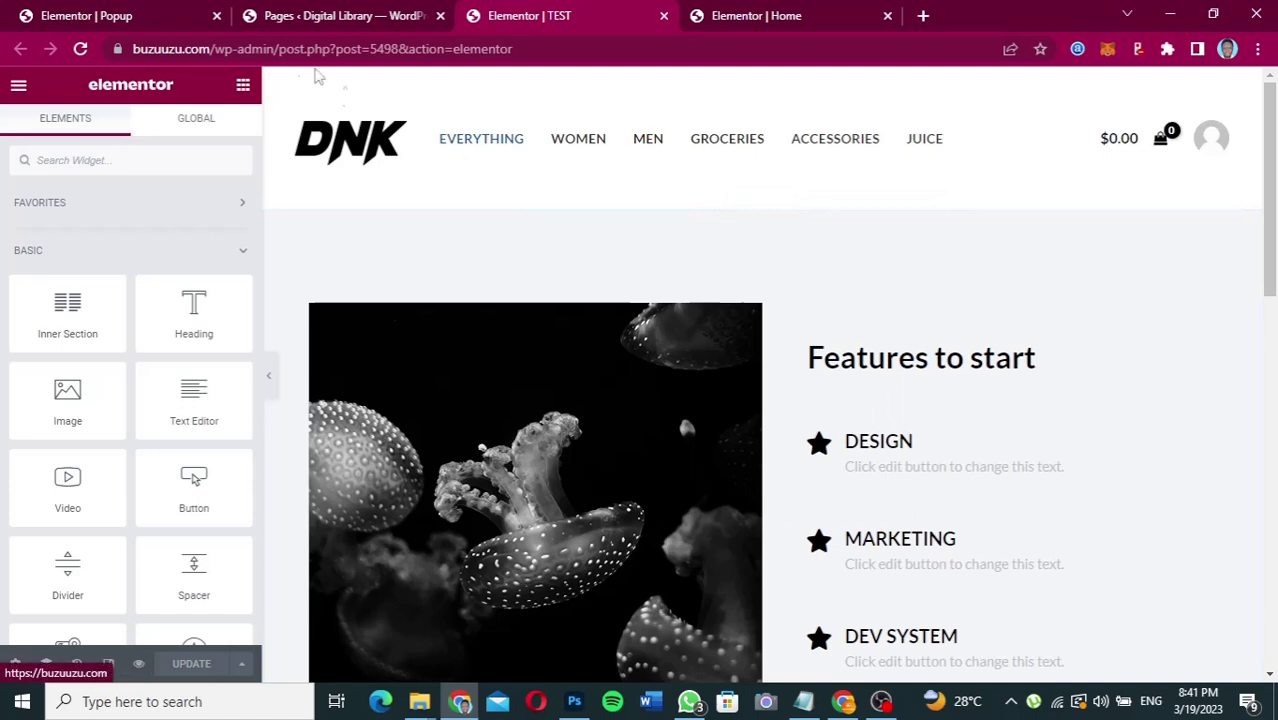
Paste the copied section into the empty content area of the Popup template.
{"action": "left_click", "coordinate": [146, 18]}
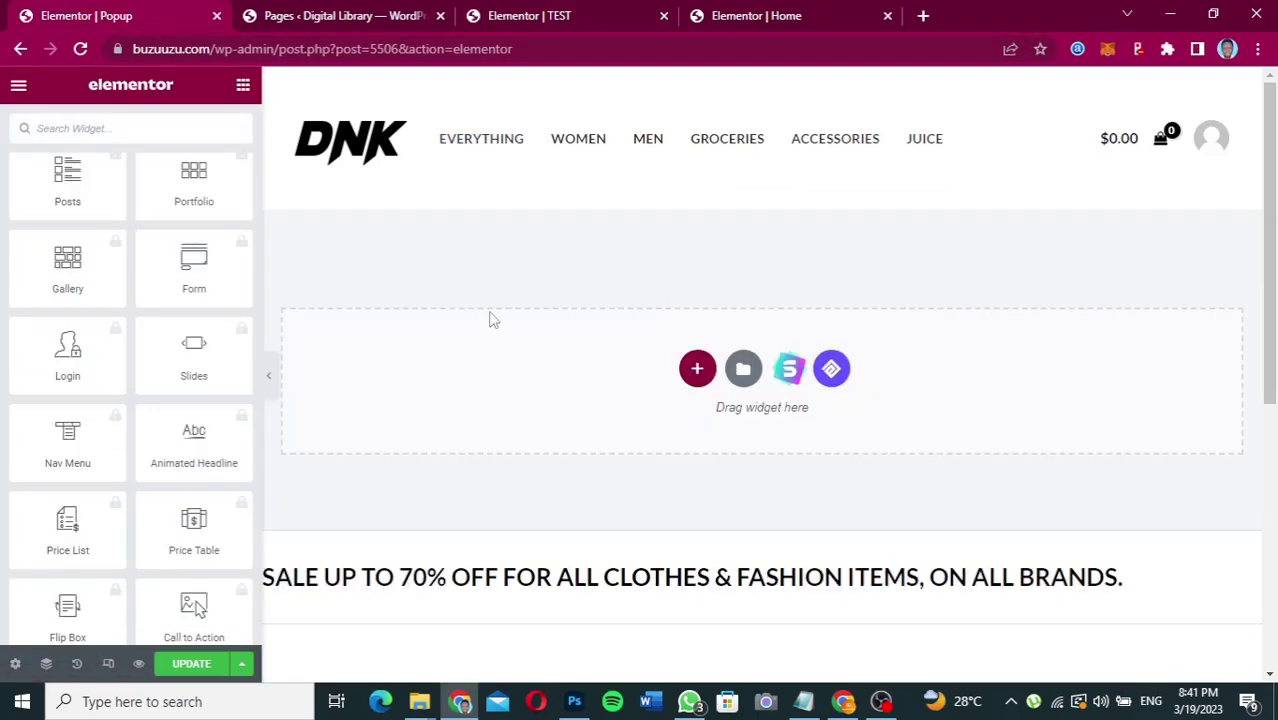
{"action": "right_click", "coordinate": [466, 377]}
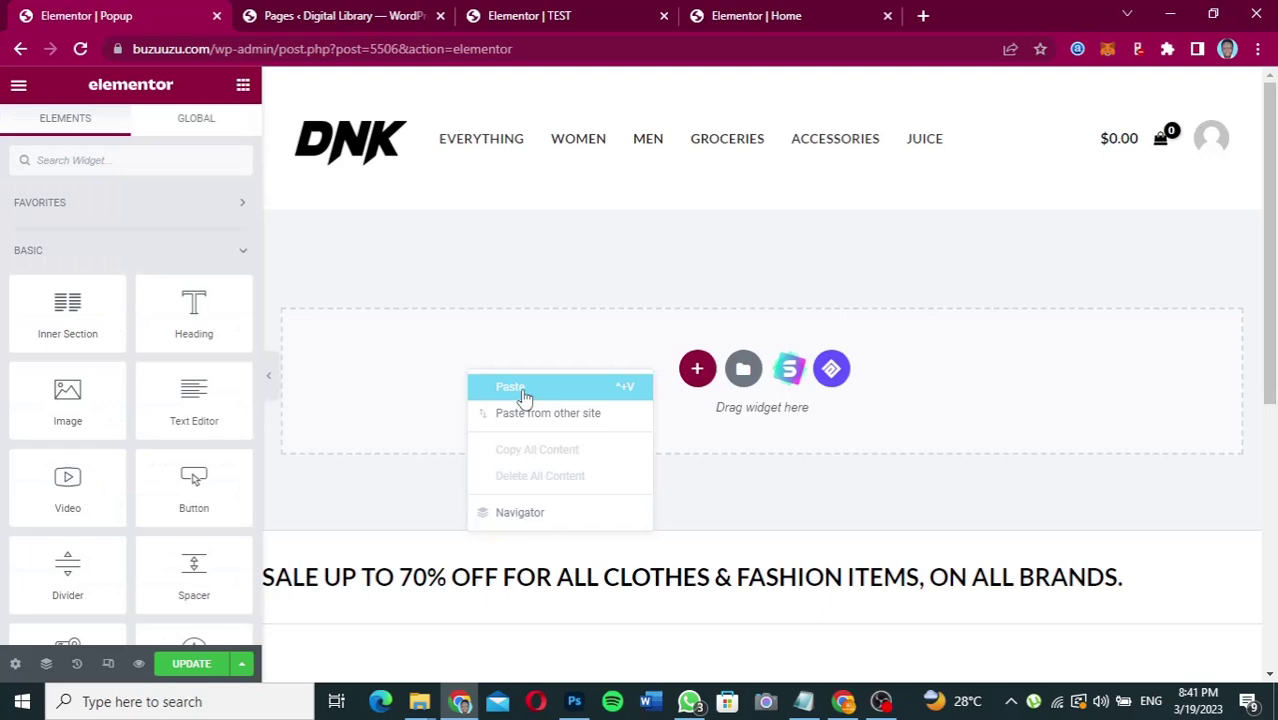
{"action": "left_click", "coordinate": [522, 396]}
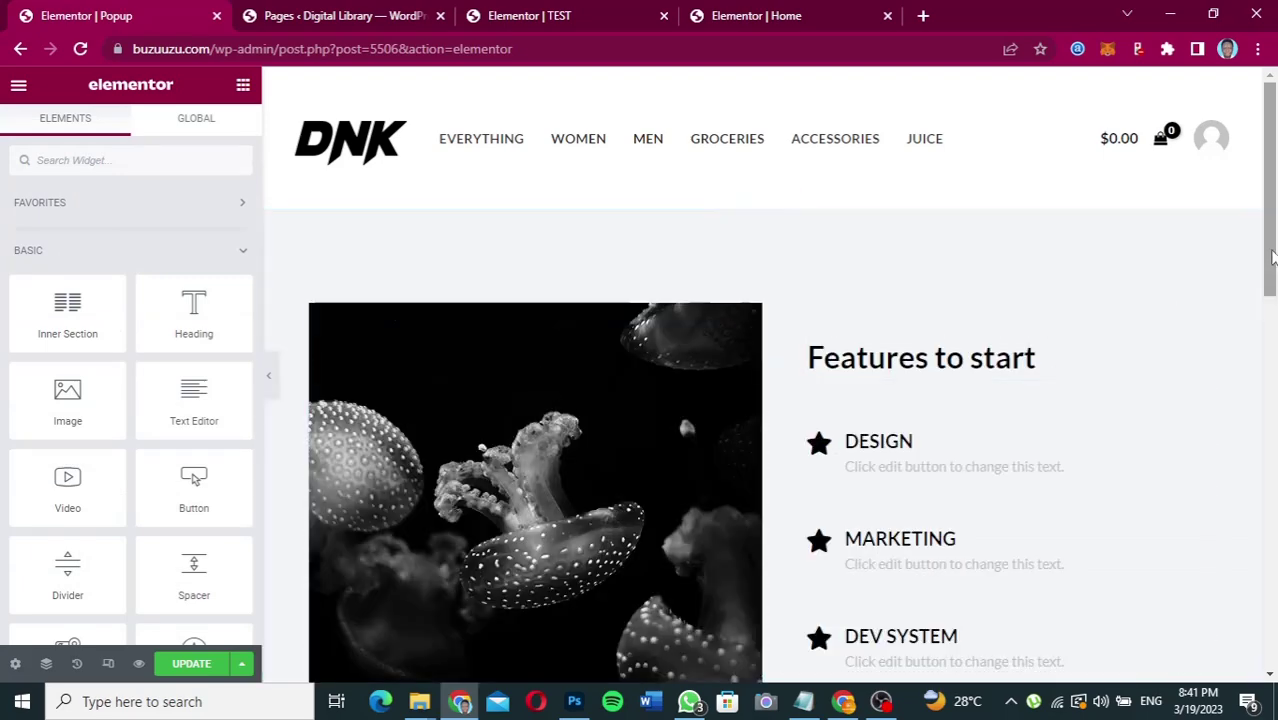
Keep the pasted section's height mode at Min Height and set its minimum height to 0 px.
{"action": "mouse_move", "coordinate": [1270, 252]}
{"action": "left_mouse_down"}
{"action": "mouse_move", "coordinate": [1270, 395]}
{"action": "mouse_move", "coordinate": [1270, 272]}
{"action": "left_mouse_up"}
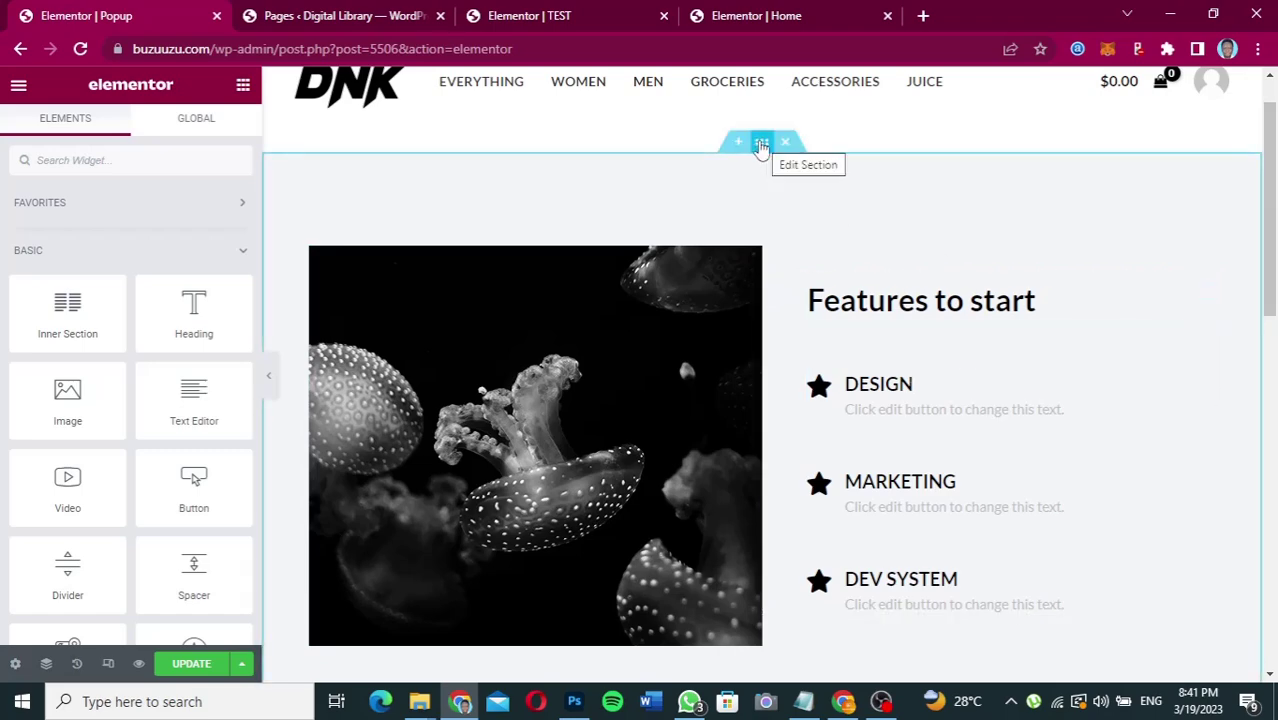
{"action": "left_click", "coordinate": [762, 145]}
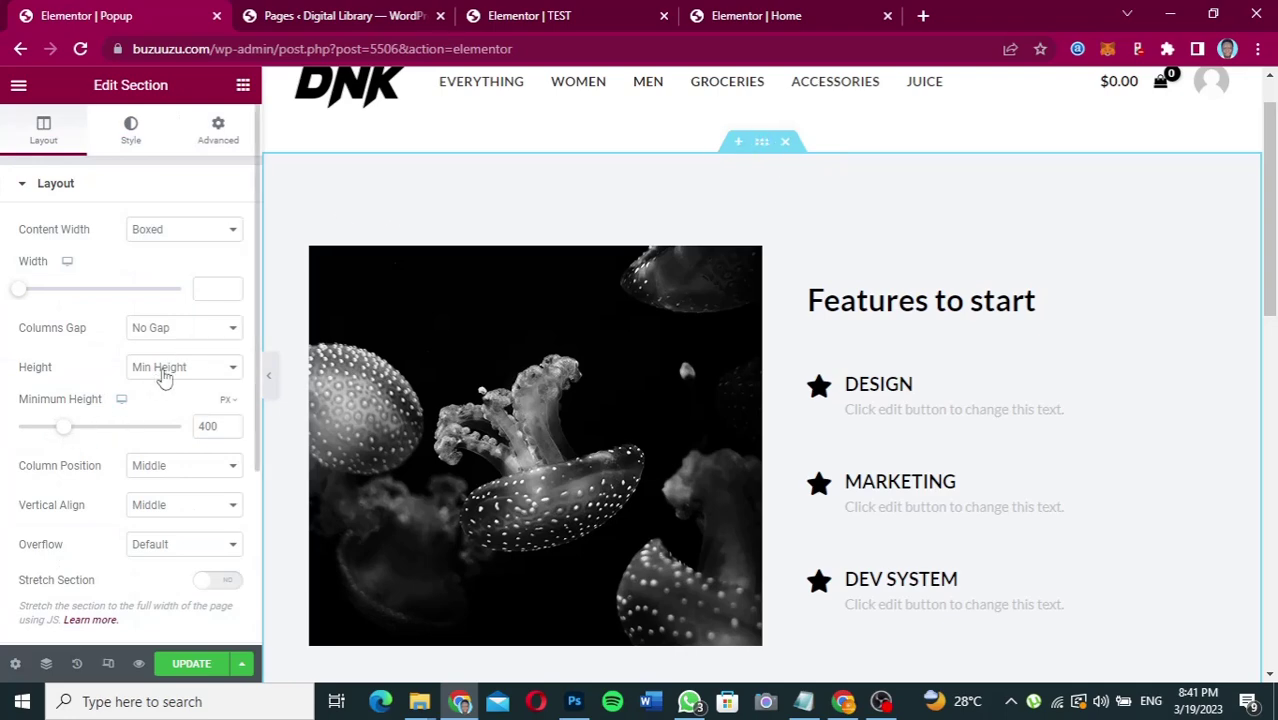
{"action": "left_click", "coordinate": [163, 372]}
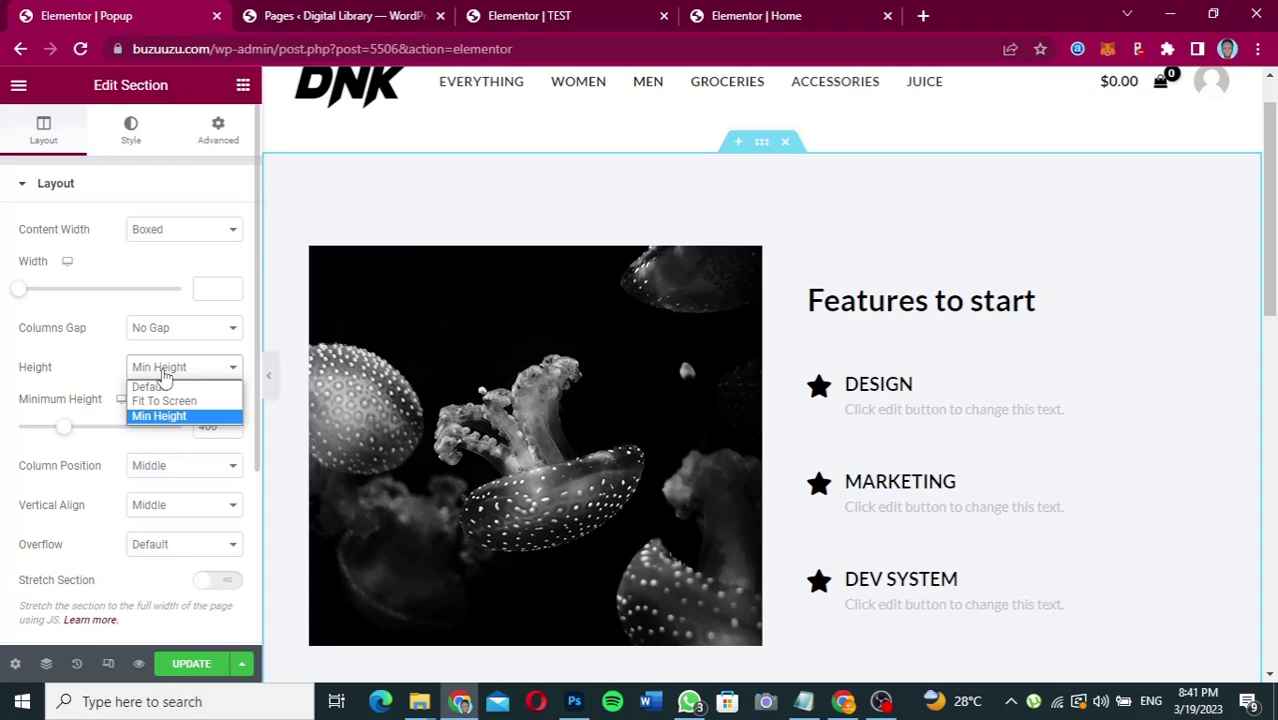
{"action": "left_click", "coordinate": [163, 374]}
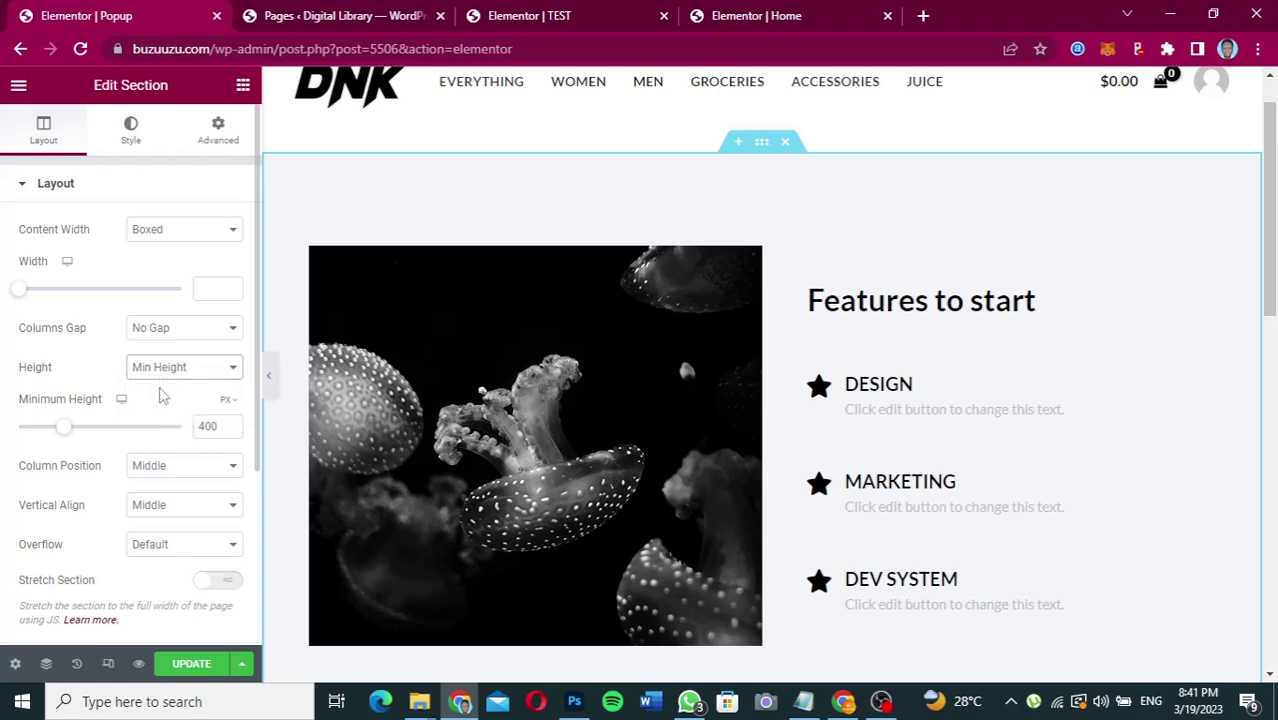
{"action": "left_click_drag", "start_coordinate": [63, 435], "coordinate": [8, 430]}
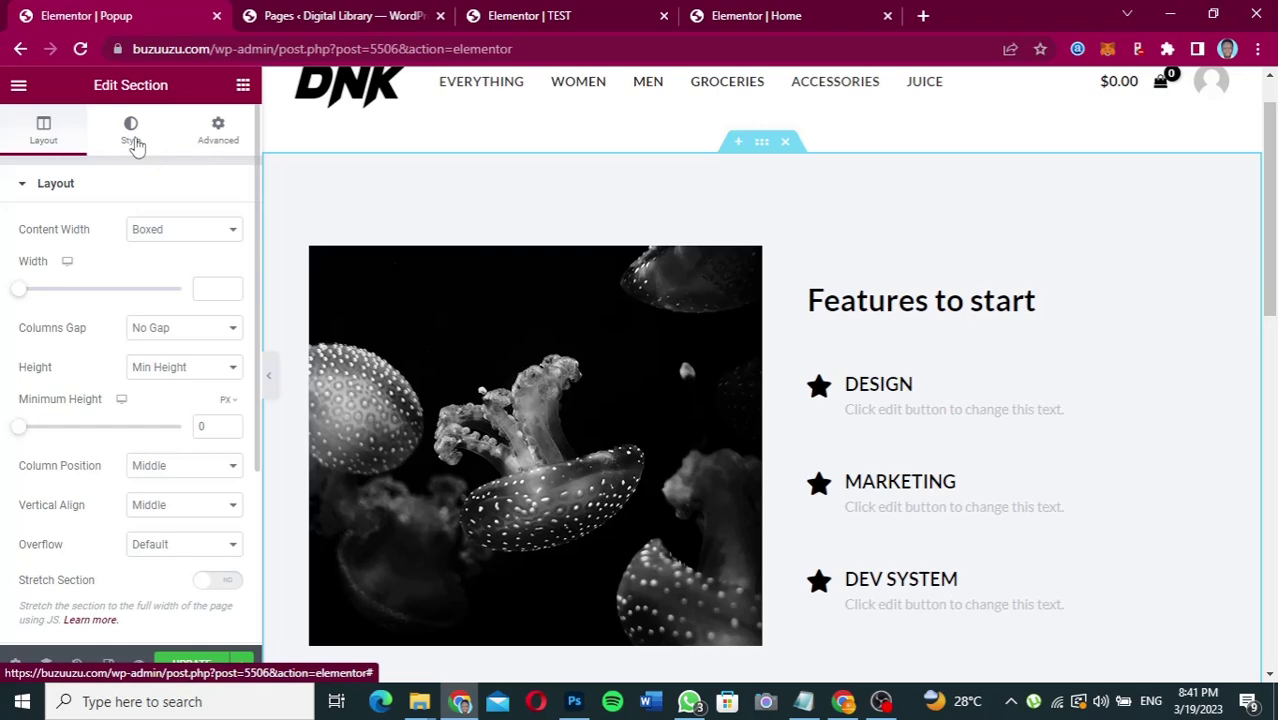
Give the section a white (#FFFFFF) background overlay and raise the overlay's opacity to the maximum.
{"action": "left_click", "coordinate": [134, 140]}
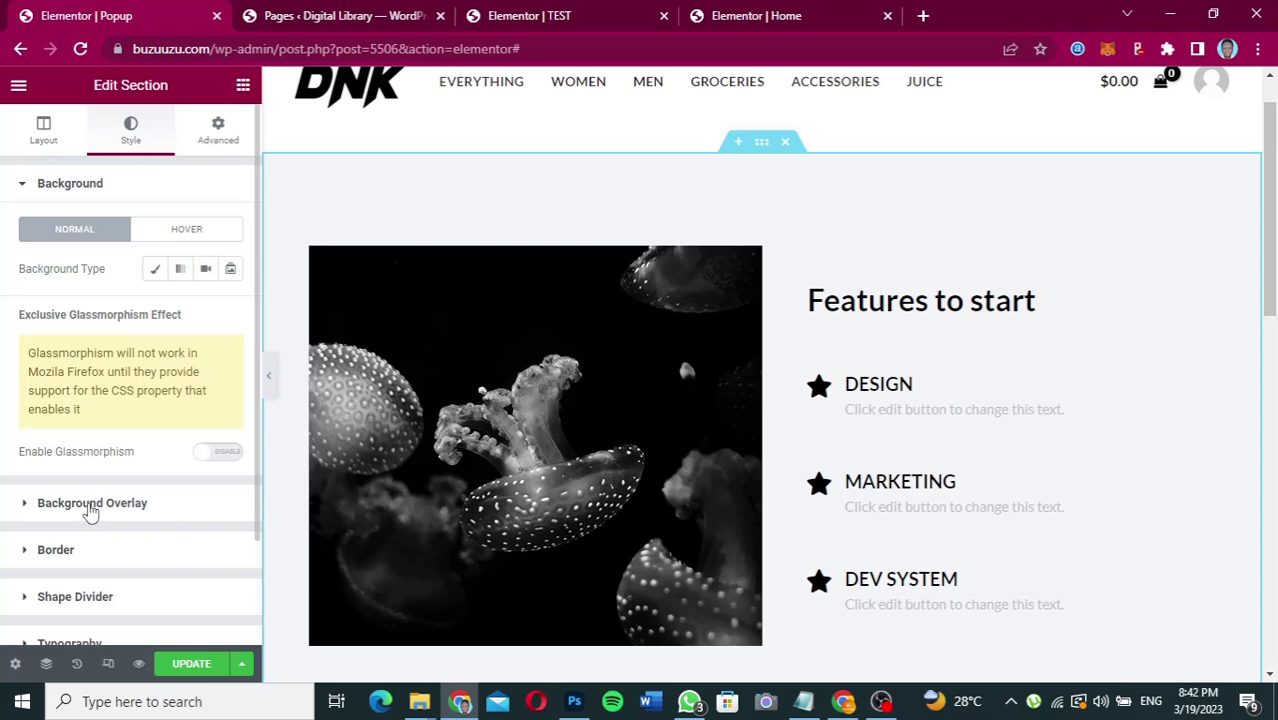
{"action": "left_click", "coordinate": [90, 505]}
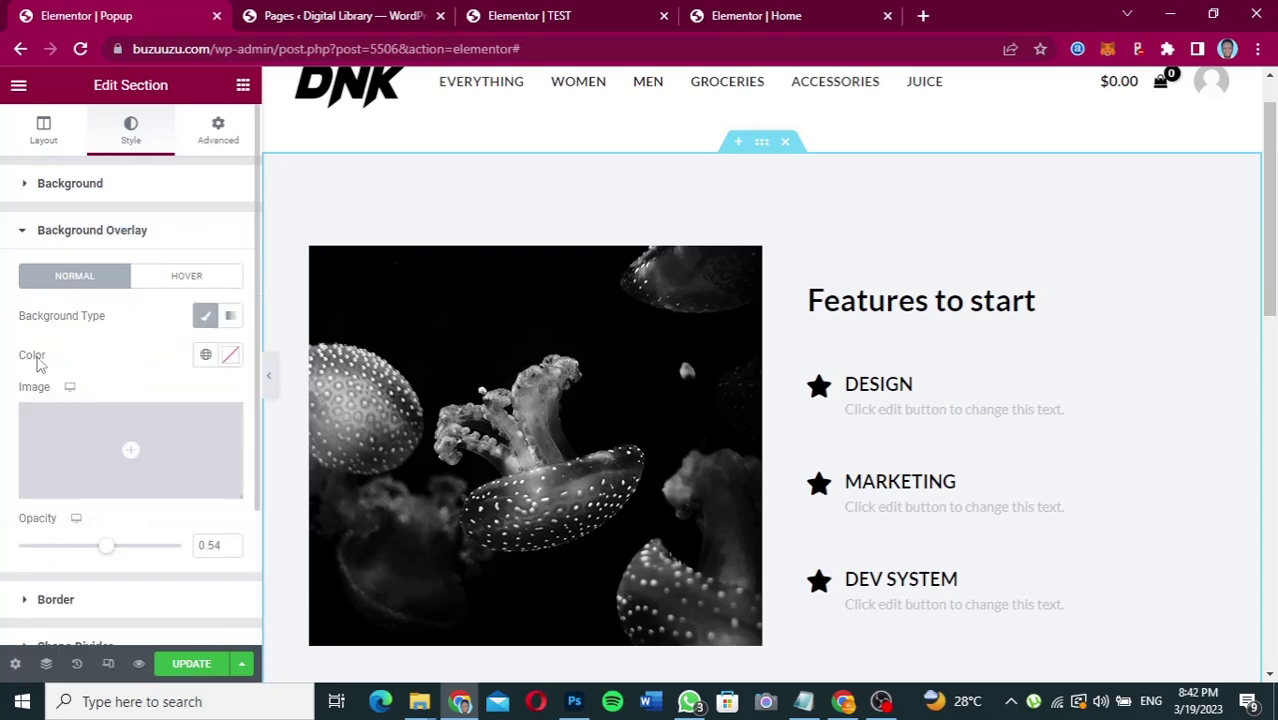
{"action": "left_click", "coordinate": [231, 357]}
{"action": "mouse_move", "coordinate": [168, 422]}
{"action": "left_mouse_down"}
{"action": "mouse_move", "coordinate": [145, 435]}
{"action": "mouse_move", "coordinate": [128, 422]}
{"action": "left_mouse_up"}
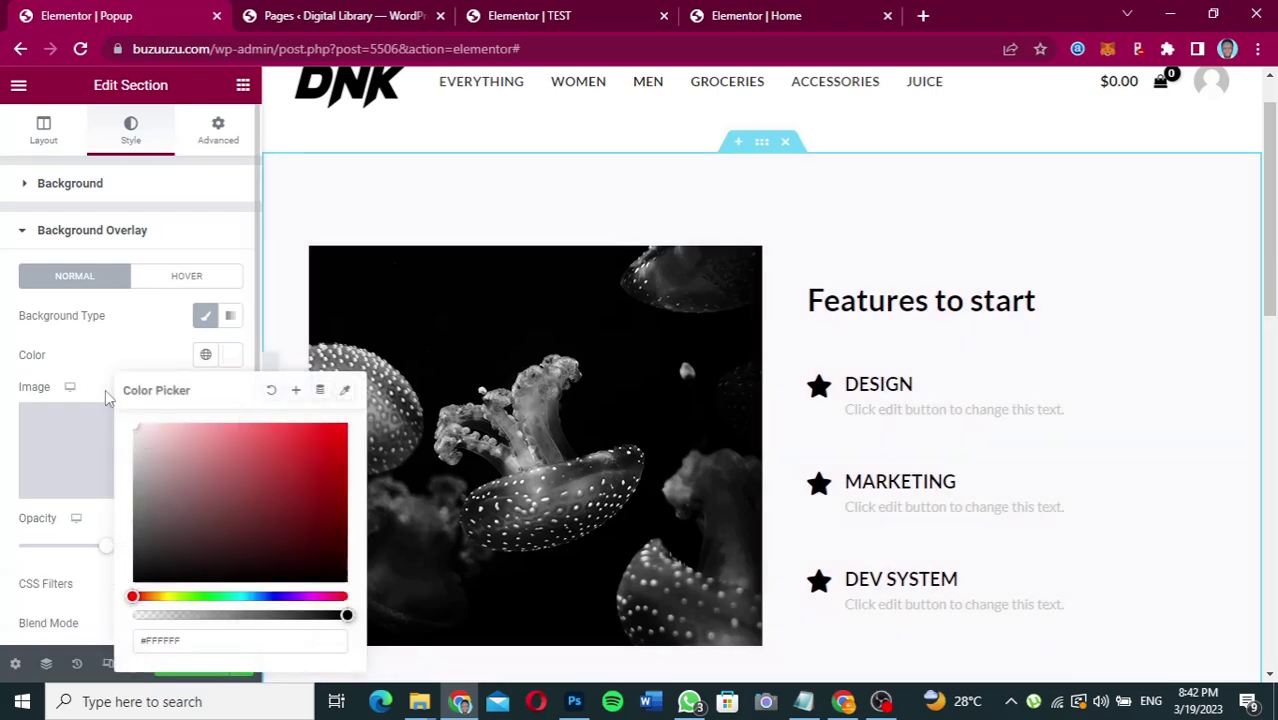
{"action": "left_click", "coordinate": [119, 352]}
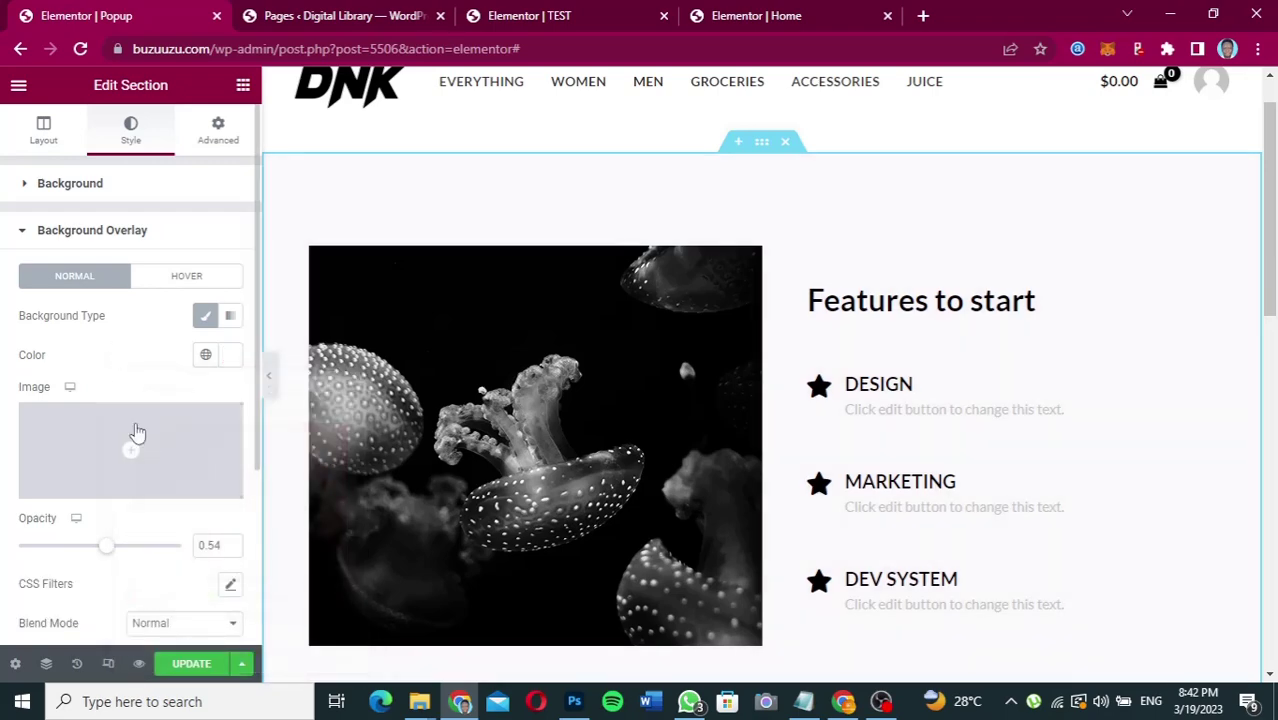
{"action": "left_click_drag", "start_coordinate": [110, 552], "coordinate": [212, 555]}
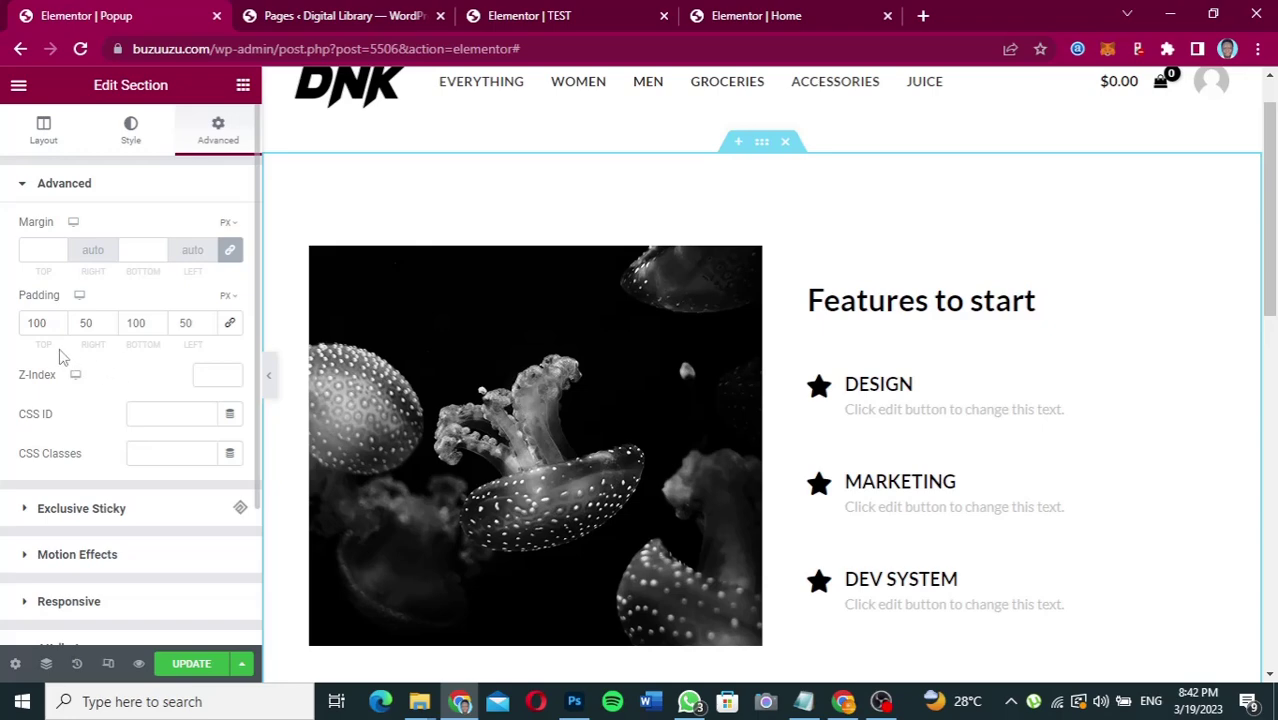
Set the section's top and bottom padding to 0 px.
{"action": "double_click", "coordinate": [46, 324]}
{"action": "type", "text": "0"}
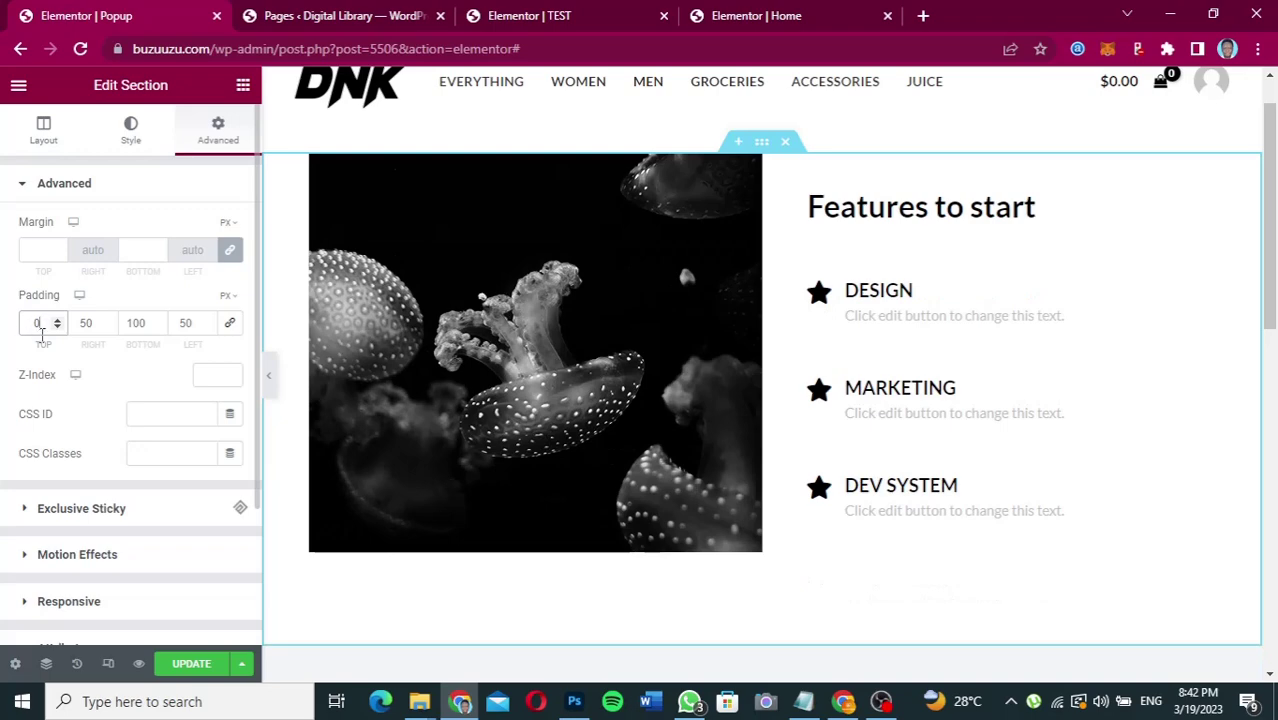
{"action": "double_click", "coordinate": [138, 324]}
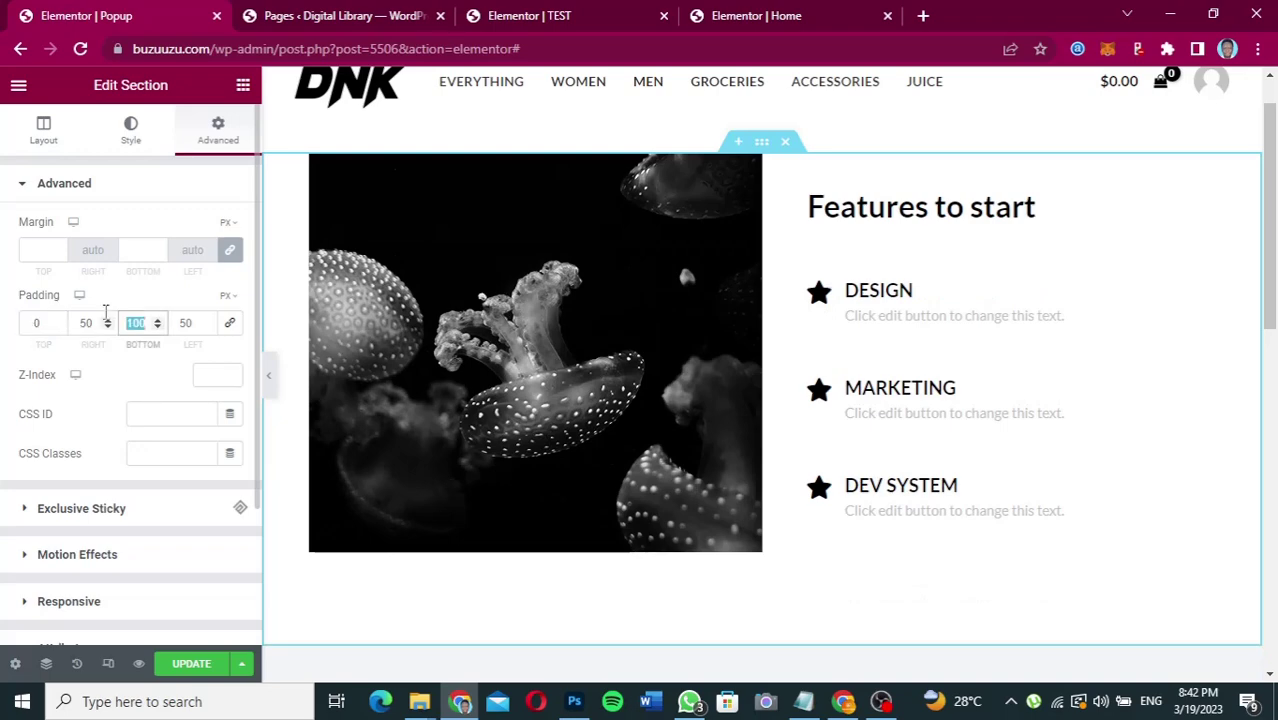
{"action": "type", "text": "0"}
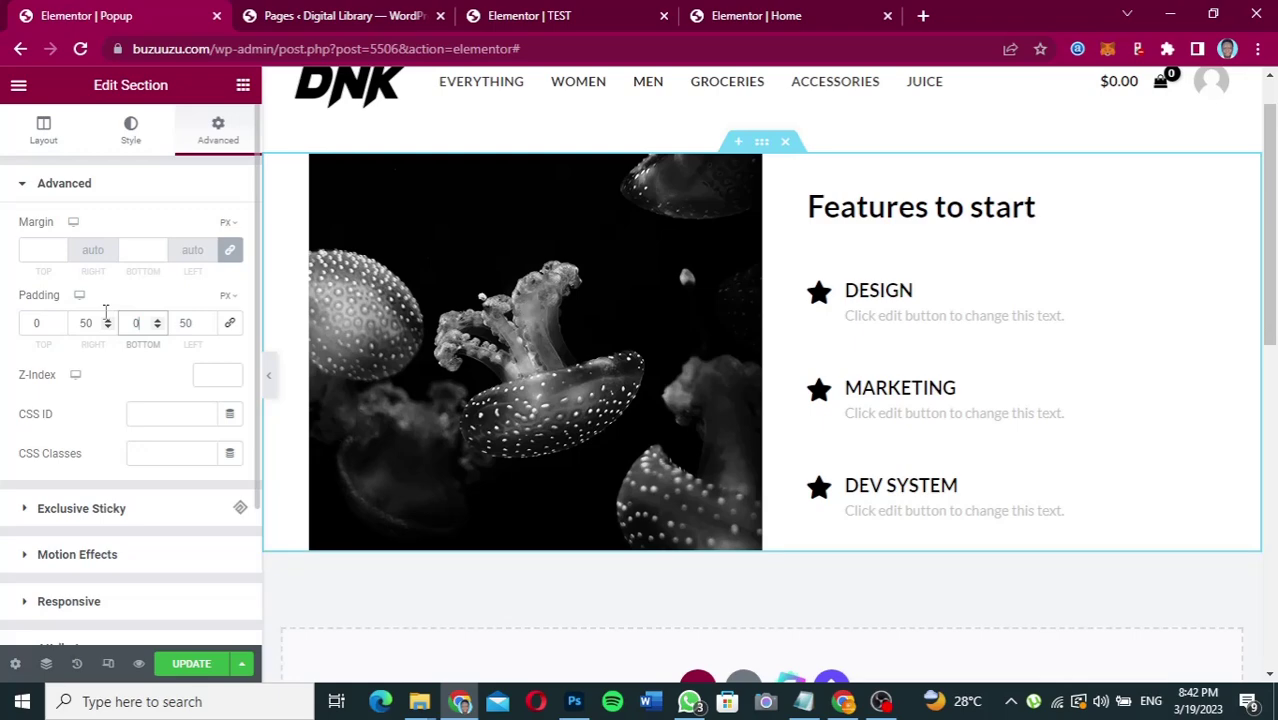
Set the section's top and bottom padding to 50 px.
{"action": "left_click", "coordinate": [34, 323]}
{"action": "type", "text": "5"}
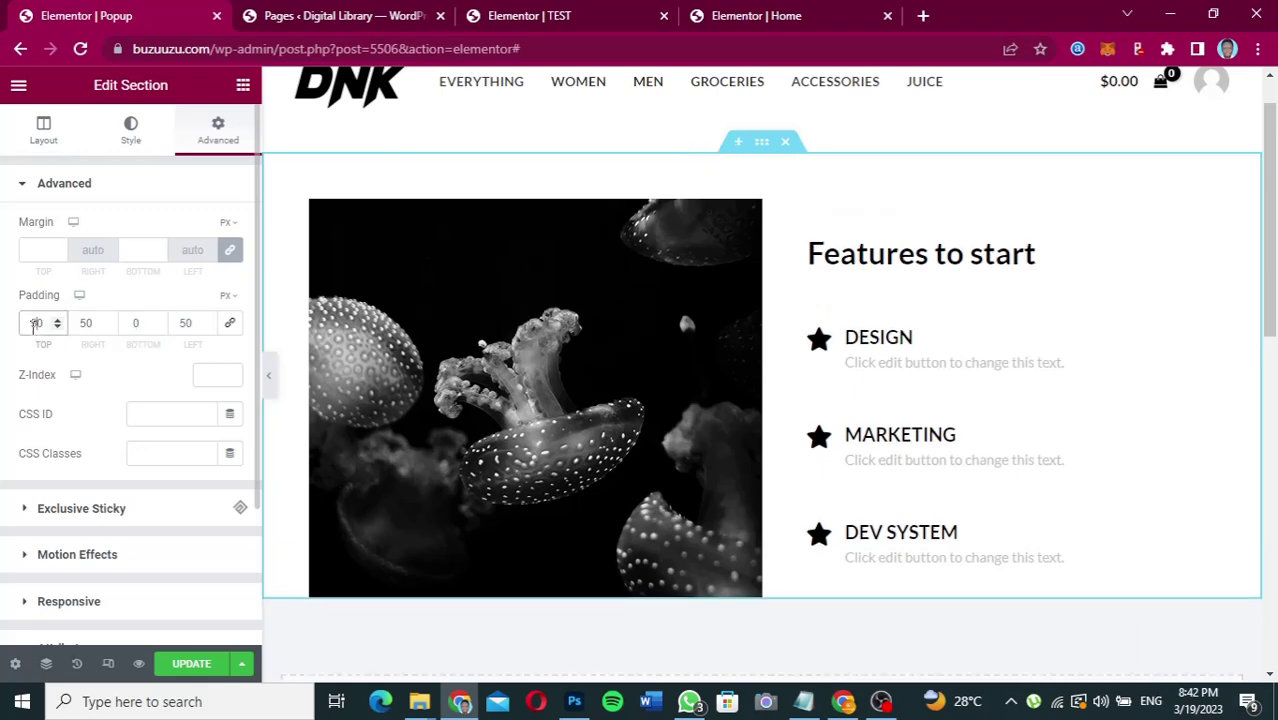
{"action": "left_click", "coordinate": [130, 322]}
{"action": "type", "text": "5"}
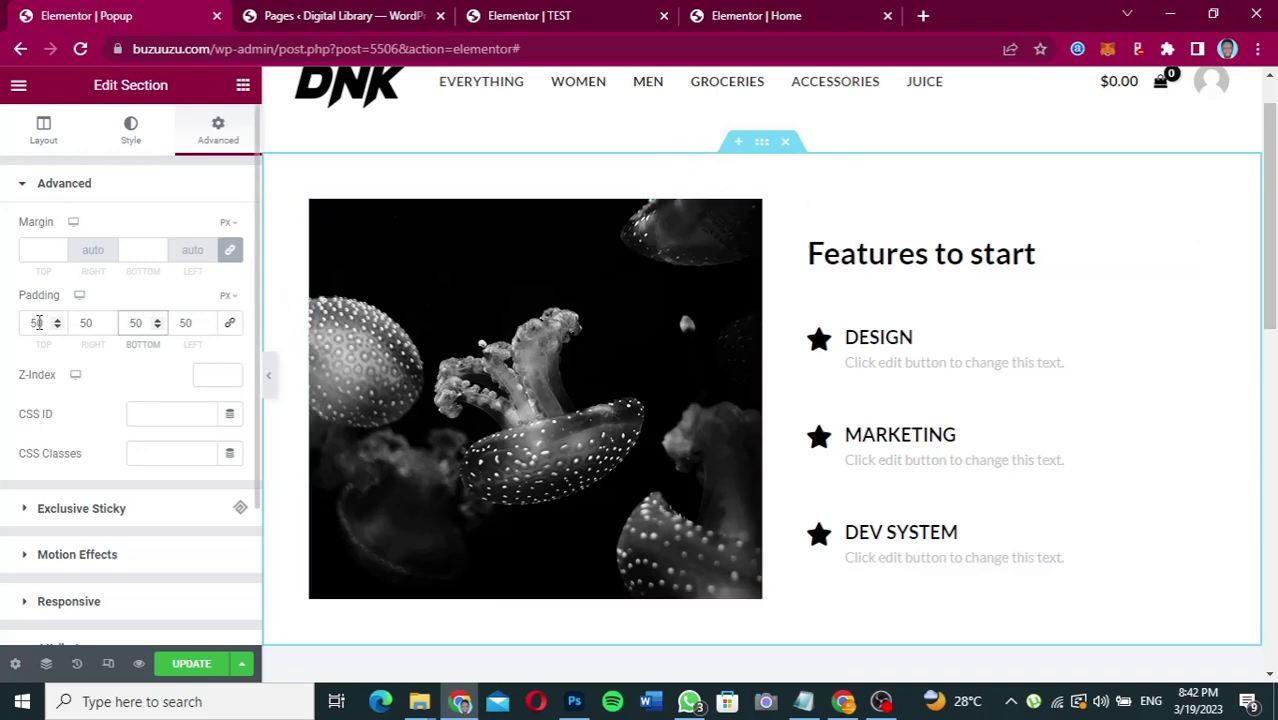
Set the section's top and bottom padding to 10 px.
{"action": "left_click_drag", "start_coordinate": [40, 322], "coordinate": [24, 322]}
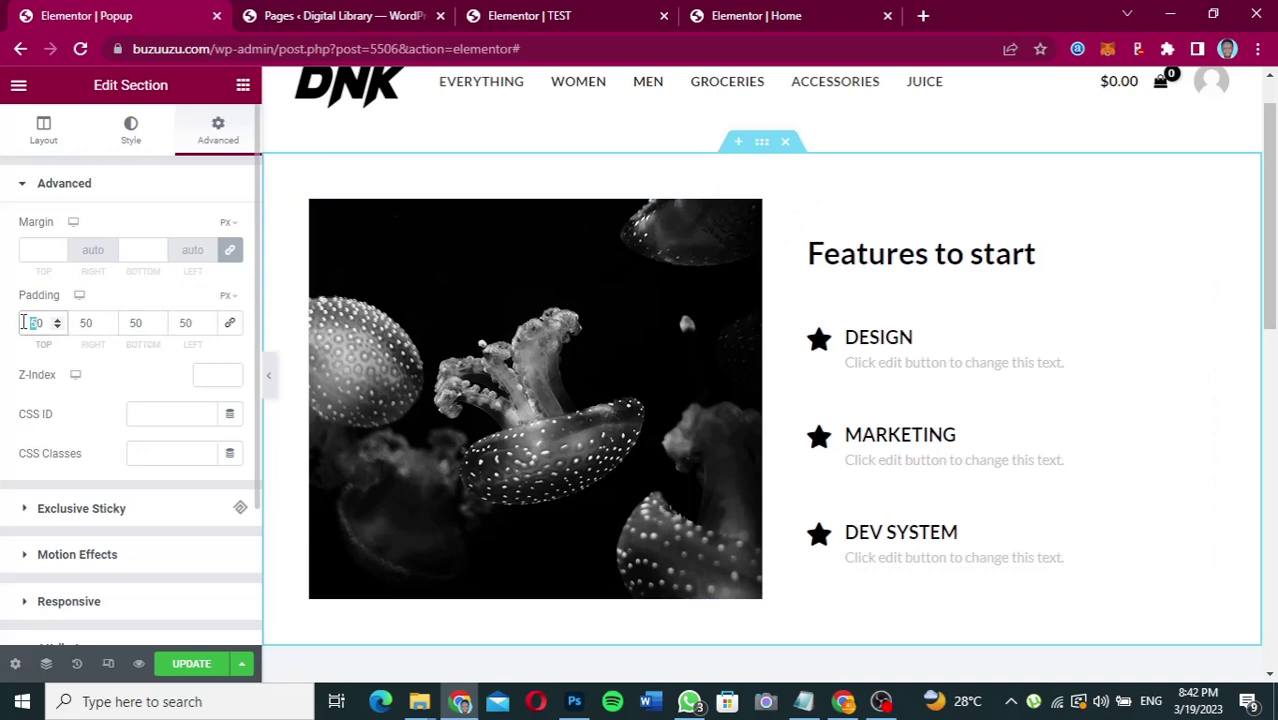
{"action": "type", "text": "0"}
{"action": "key", "text": "Home"}
{"action": "type", "text": "1"}
{"action": "double_click", "coordinate": [134, 323]}
{"action": "type", "text": "10"}
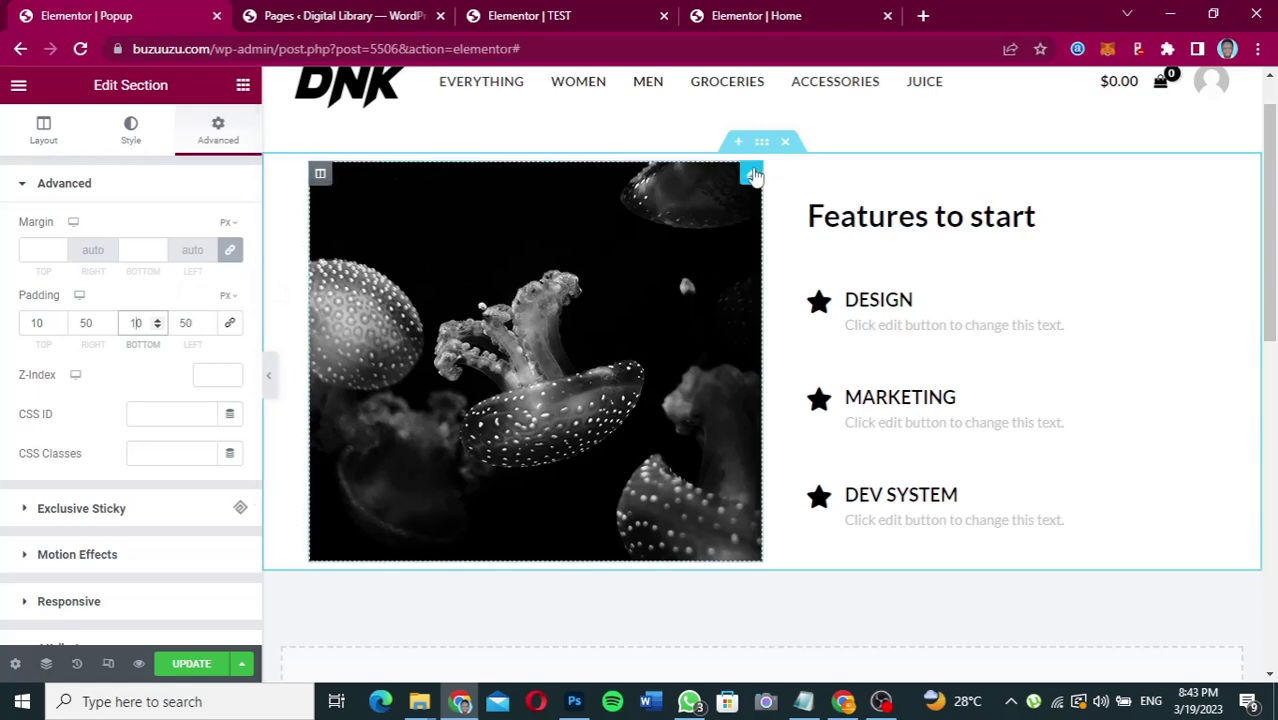
Round the jellyfish image's corners with a border radius of 20 px on all sides.
{"action": "left_click", "coordinate": [751, 175]}
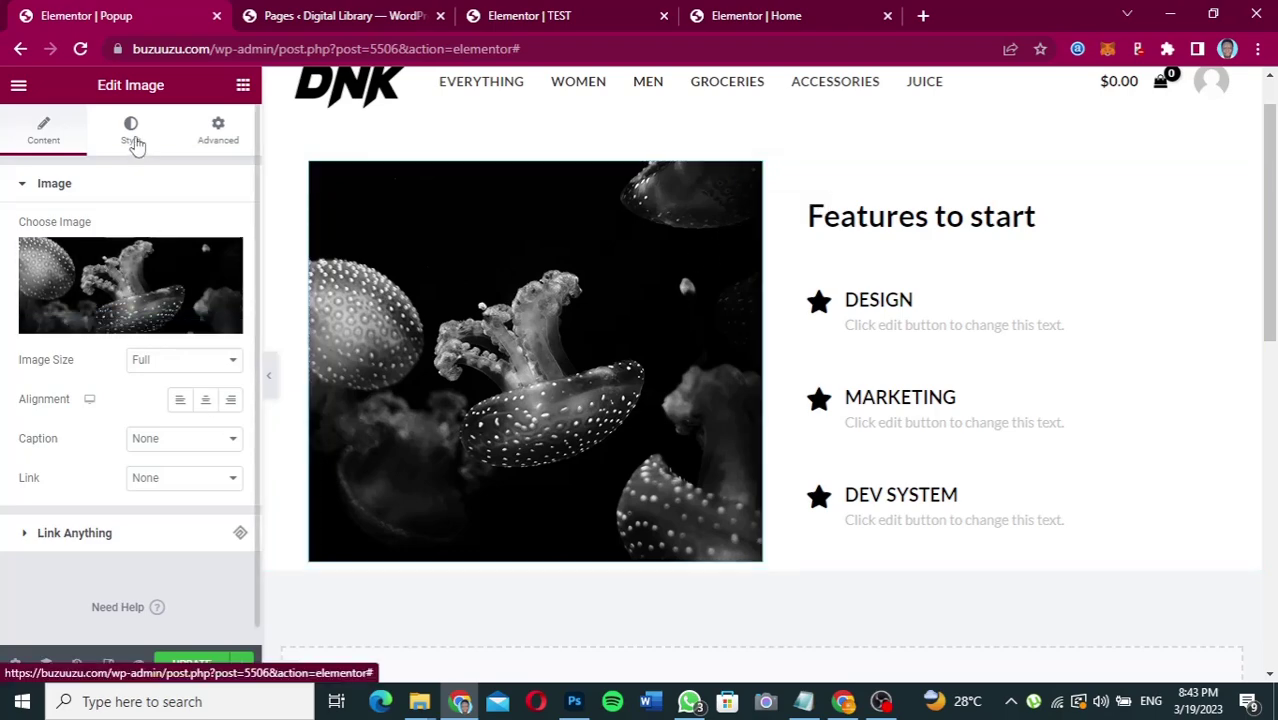
{"action": "left_click", "coordinate": [131, 131]}
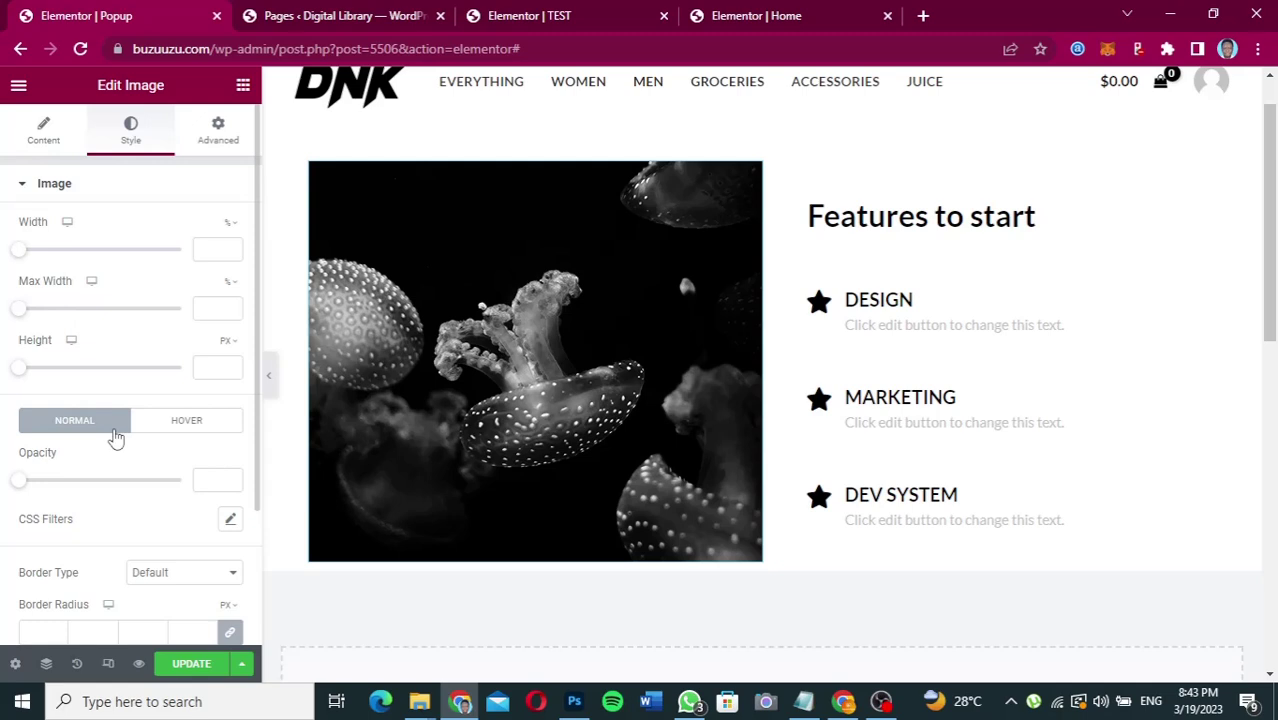
{"action": "scroll", "coordinate": [116, 437], "scroll_direction": "down", "scroll_amount": 3}
{"action": "left_click", "coordinate": [31, 473]}
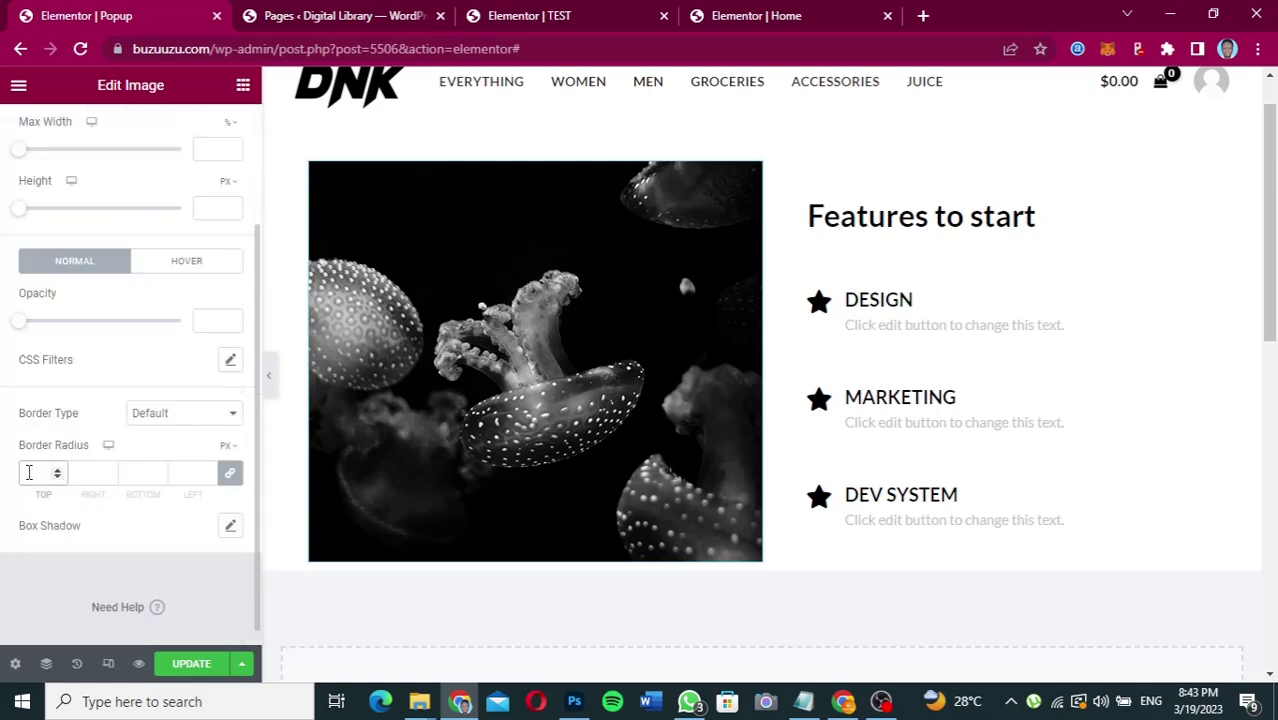
{"action": "type", "text": "20"}
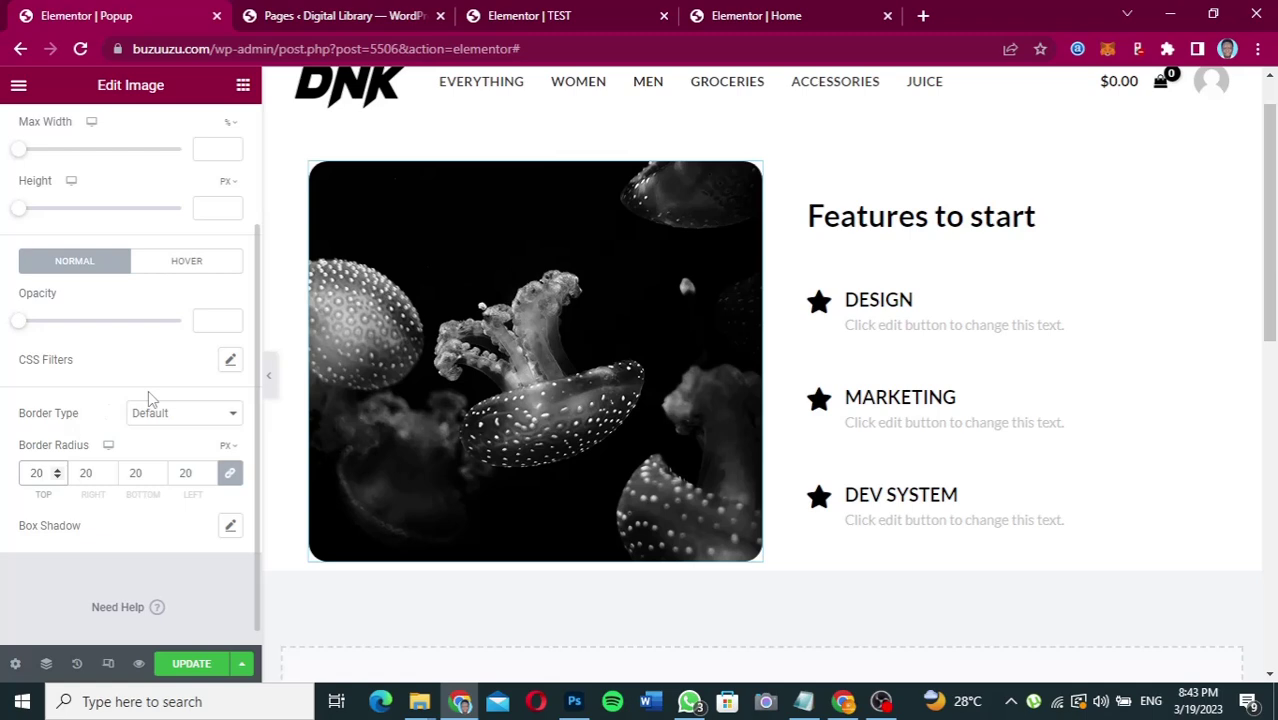
Add a box shadow with the default settings to the jellyfish image.
{"action": "scroll", "coordinate": [160, 378], "scroll_direction": "up", "scroll_amount": 3}
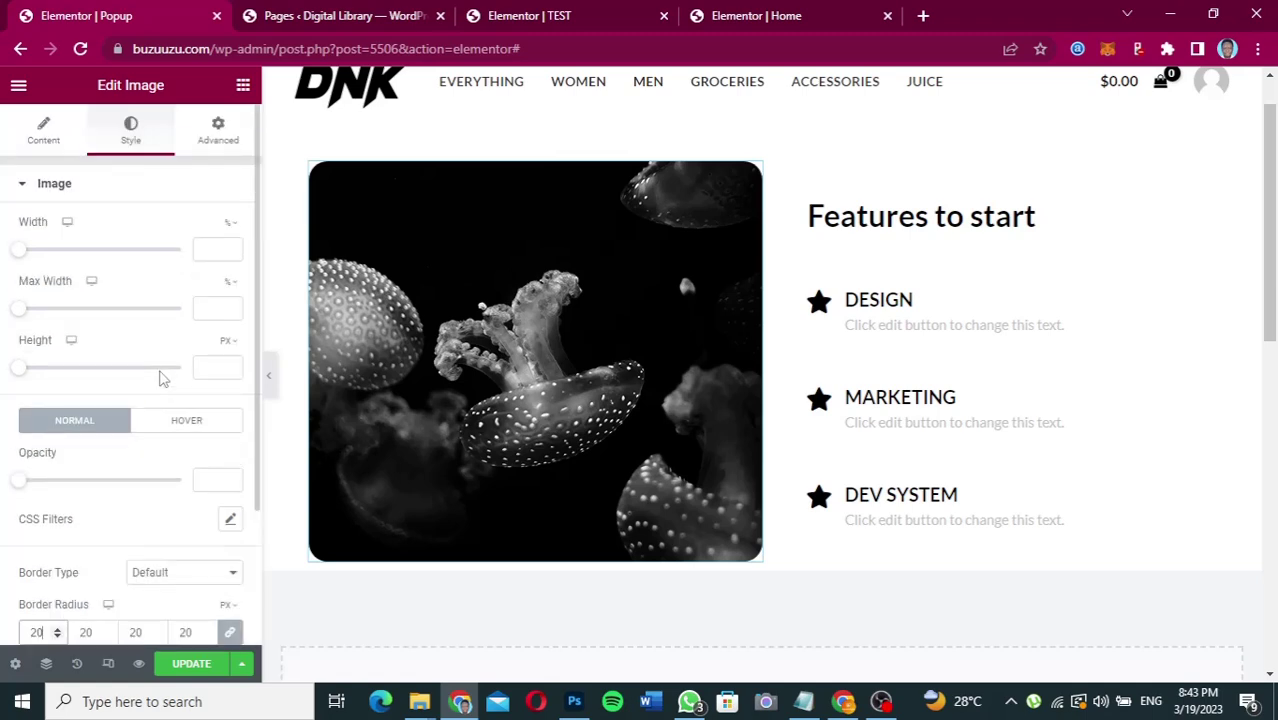
{"action": "scroll", "coordinate": [160, 378], "scroll_direction": "down", "scroll_amount": 3}
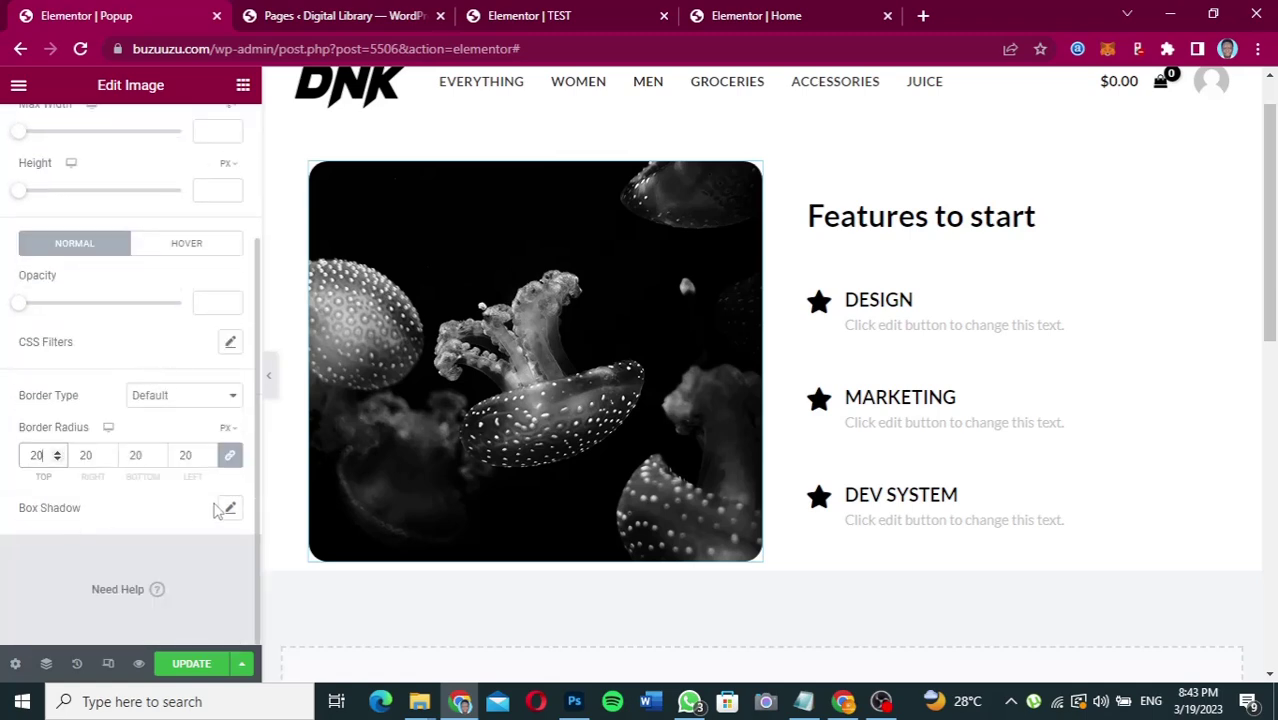
{"action": "left_click", "coordinate": [232, 510]}
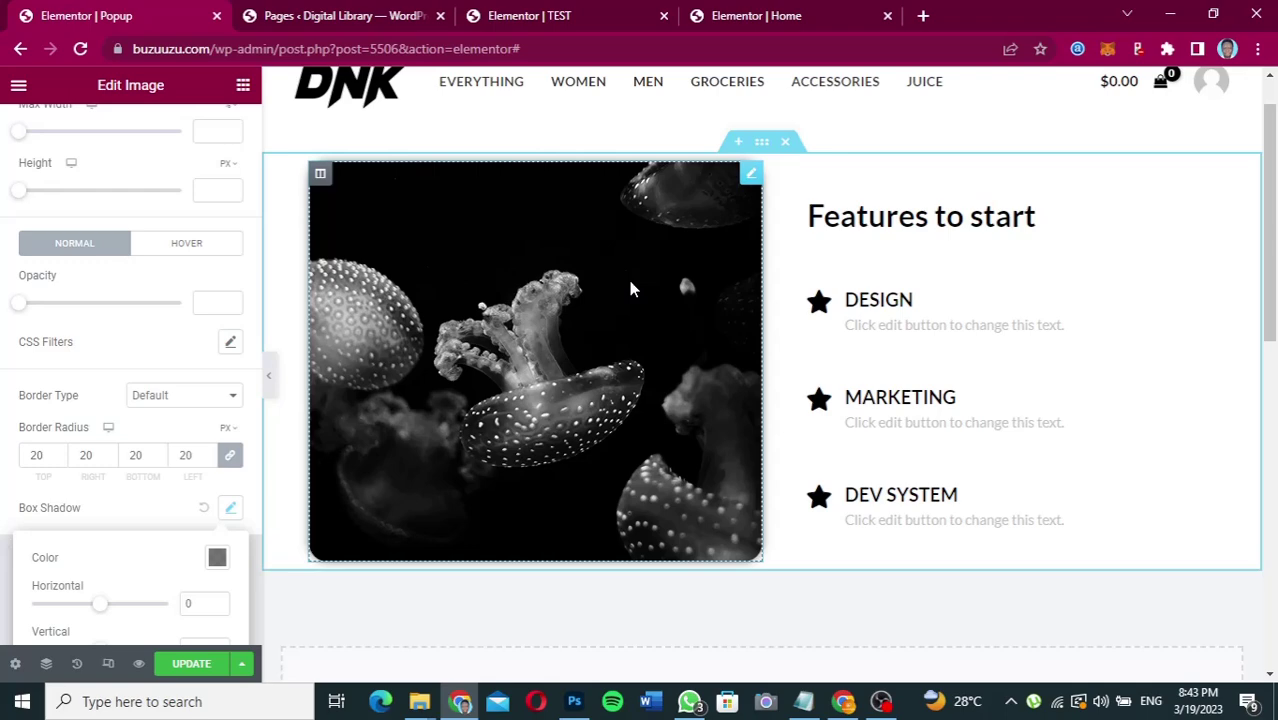
Set the popup section's top and bottom padding to 50 px and update the template.
{"action": "left_click", "coordinate": [761, 146]}
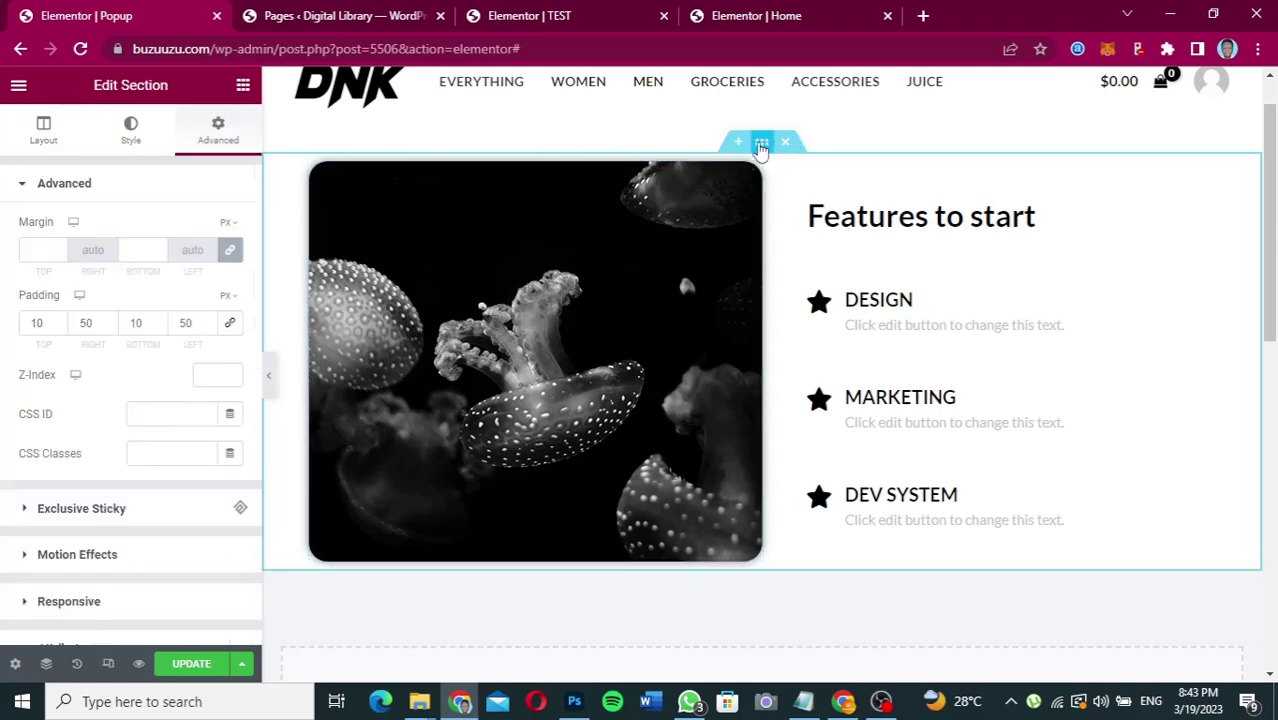
{"action": "double_click", "coordinate": [28, 322]}
{"action": "type", "text": "50"}
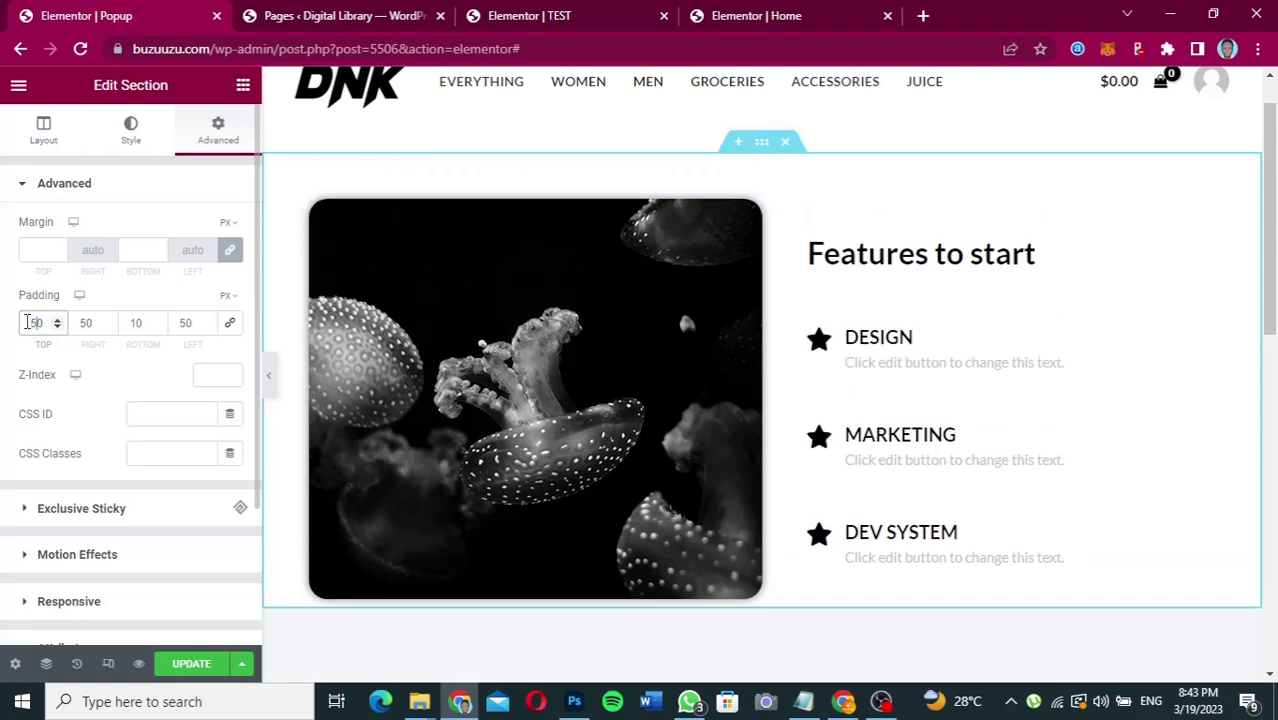
{"action": "double_click", "coordinate": [130, 322]}
{"action": "type", "text": "50"}
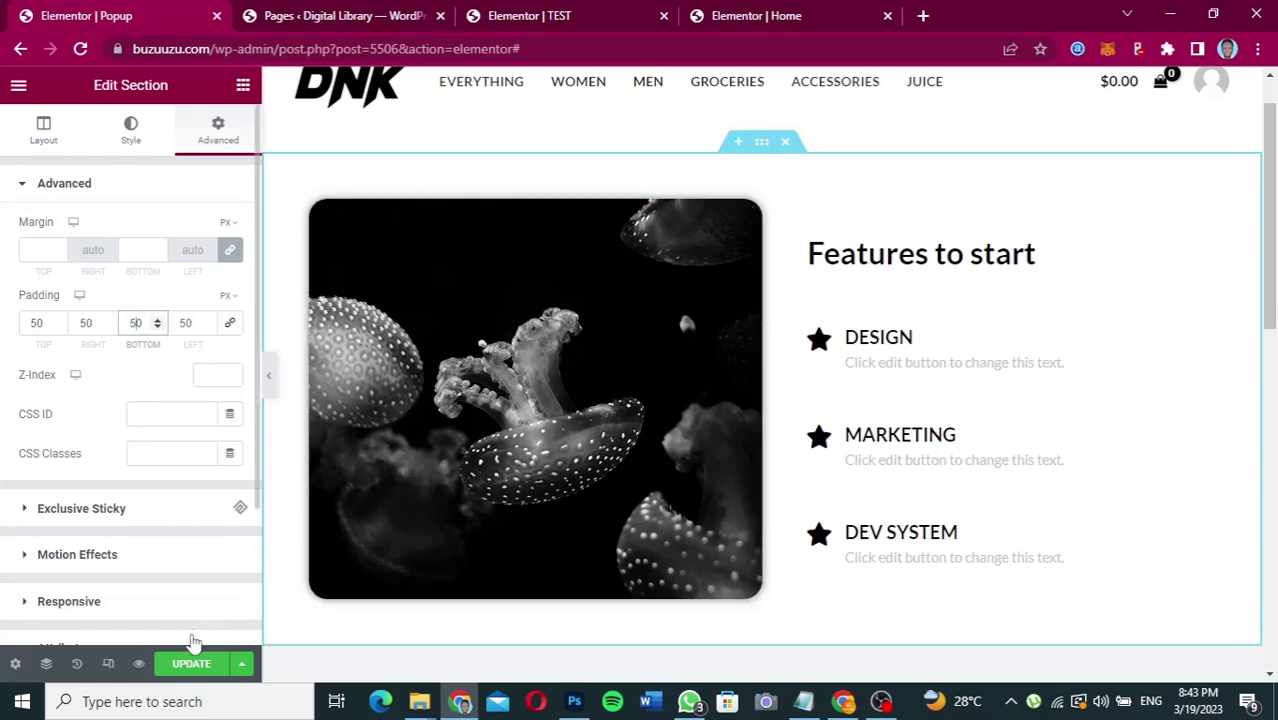
{"action": "left_click", "coordinate": [192, 665]}
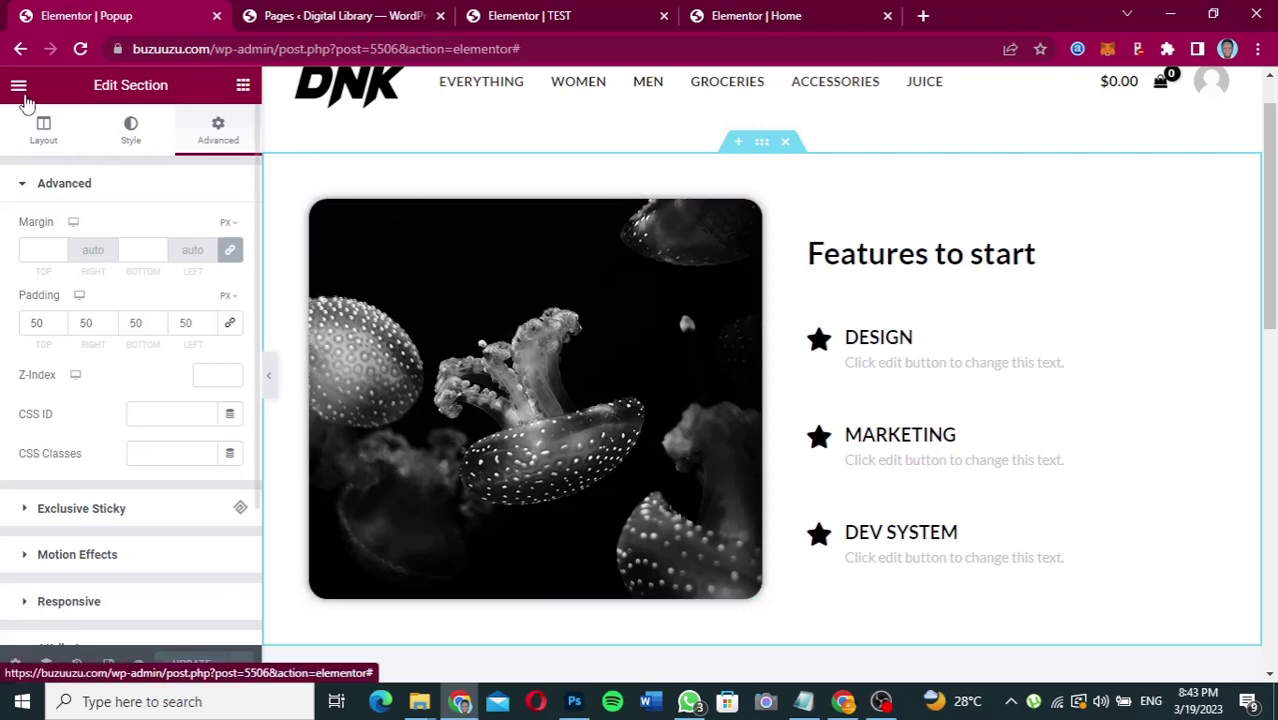
Exit the Popup template editor to the WordPress dashboard.
{"action": "left_click", "coordinate": [18, 86]}
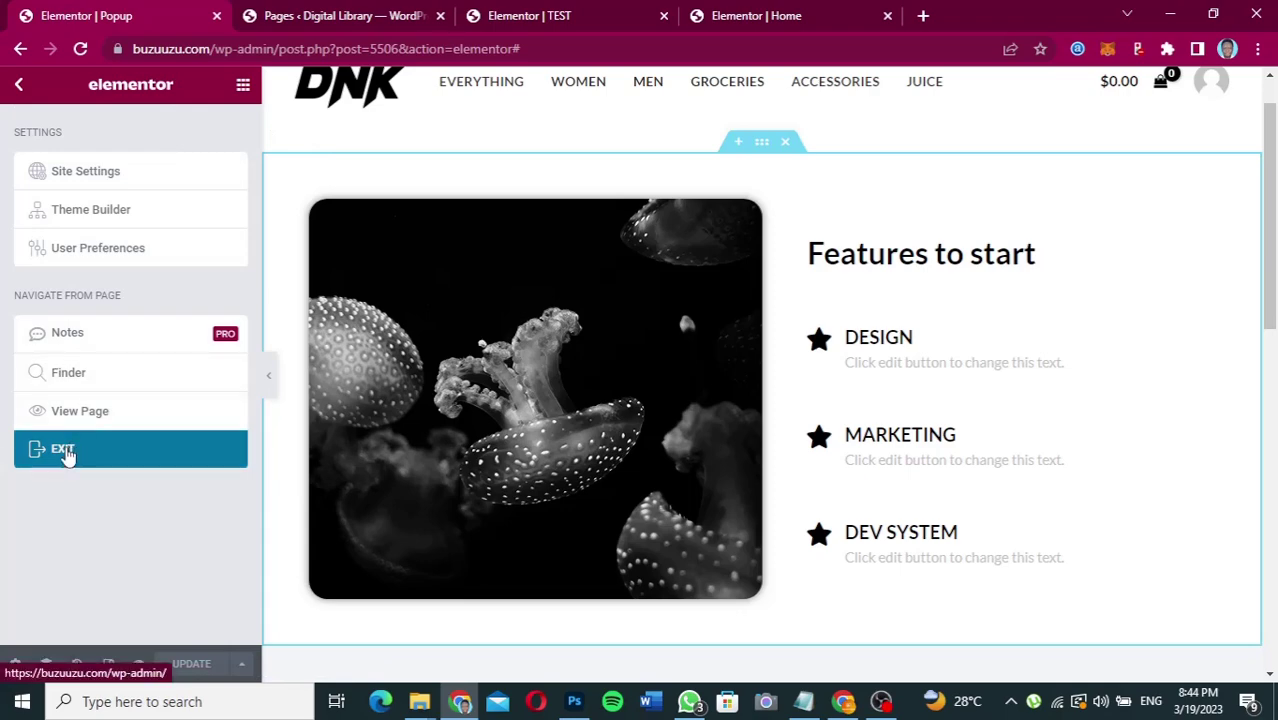
{"action": "left_click", "coordinate": [66, 452]}
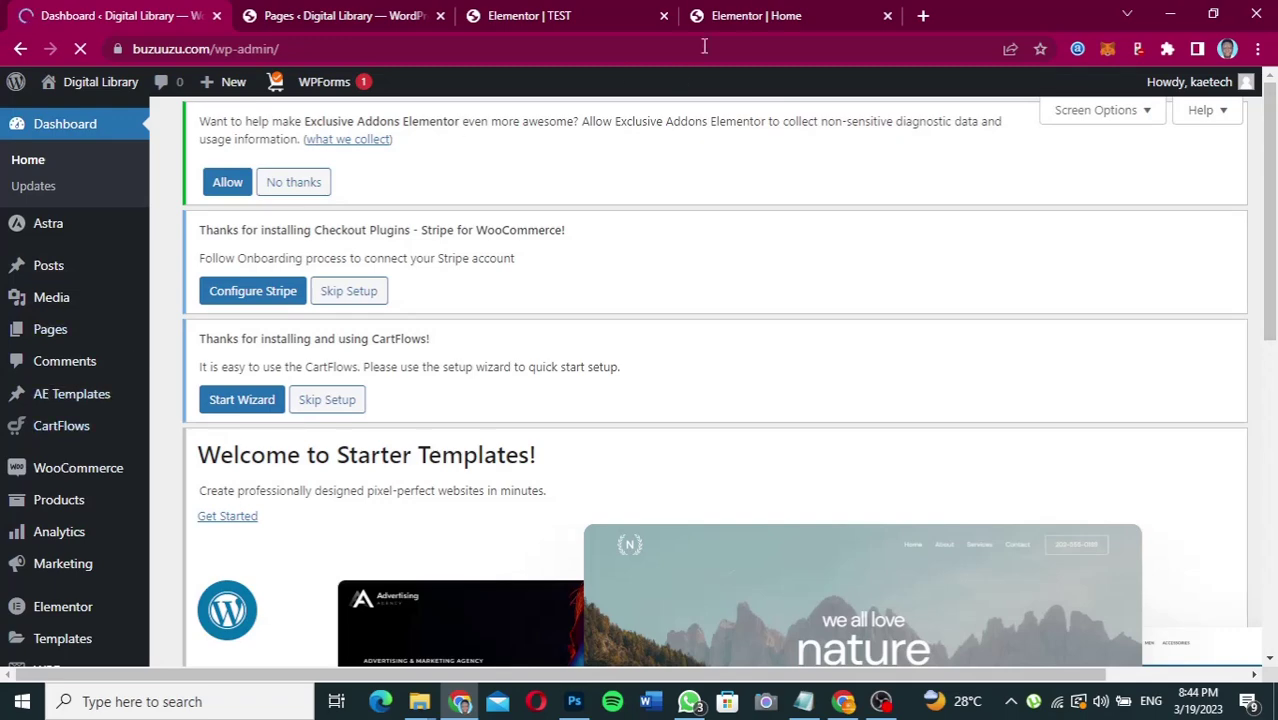
{"action": "left_click", "coordinate": [770, 16]}
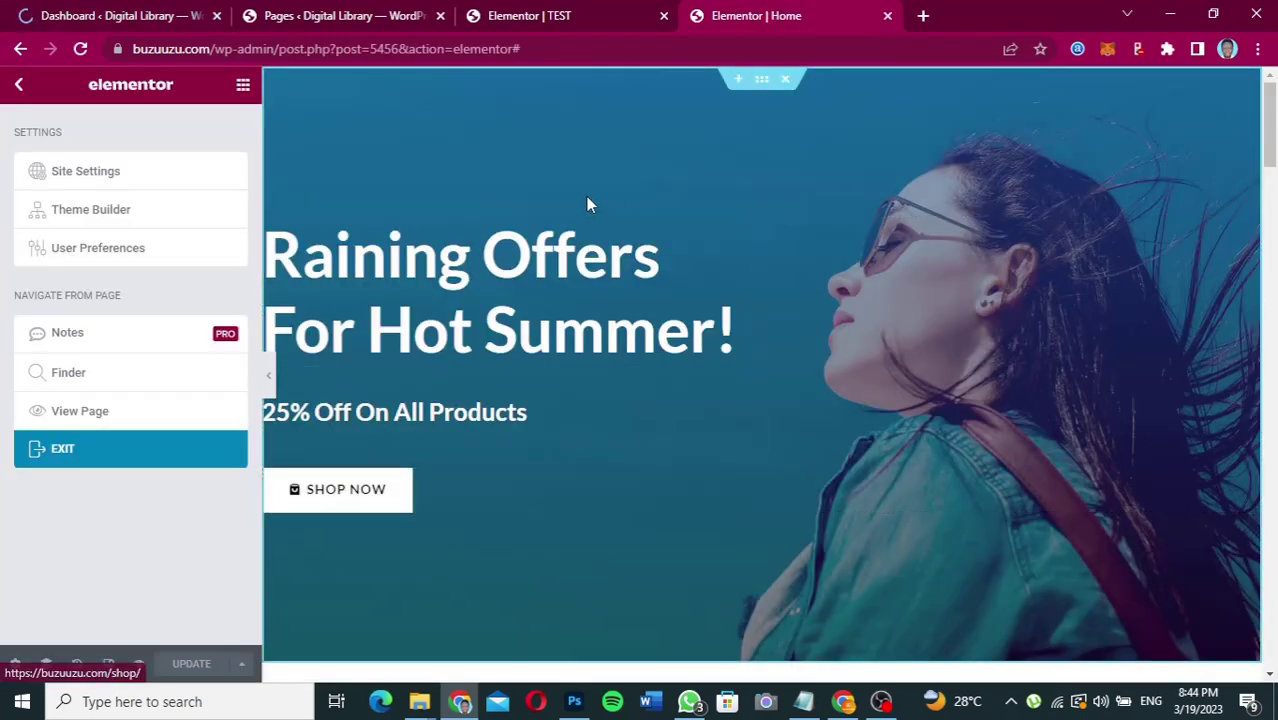
{"action": "left_click", "coordinate": [125, 18]}
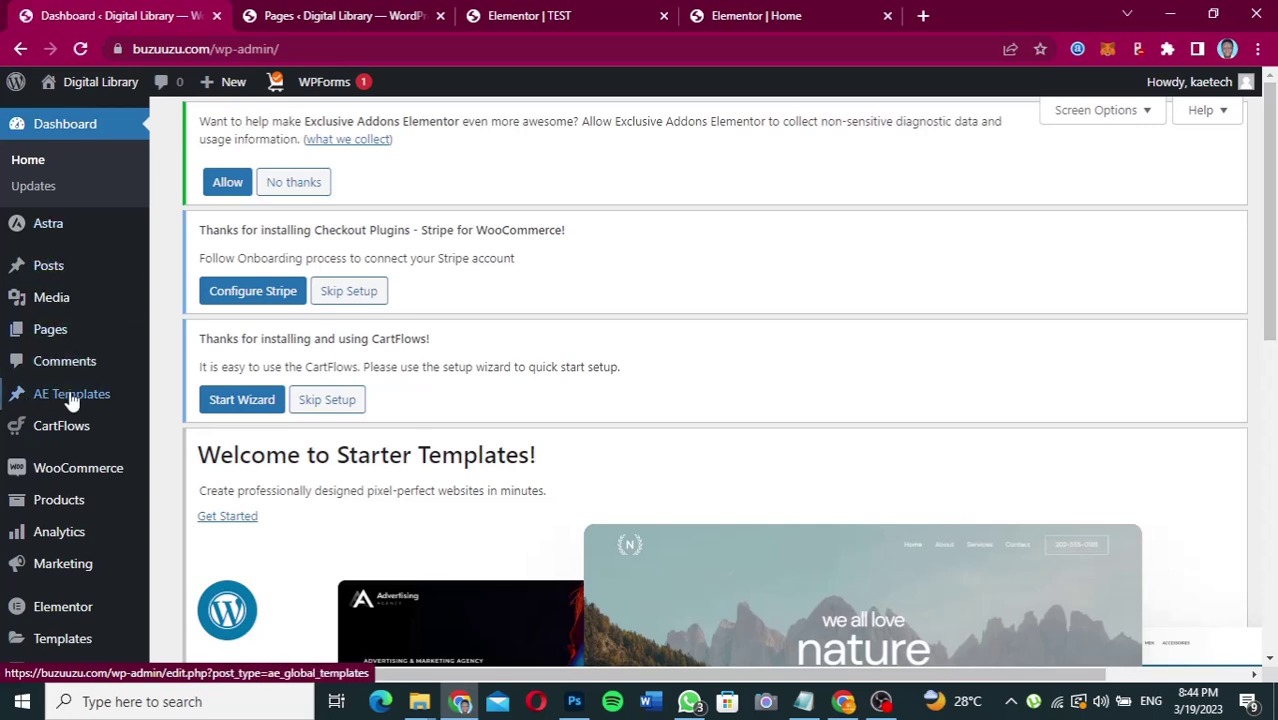
Copy the Popup template's shortcode from the list of AE Templates.
{"action": "left_click", "coordinate": [72, 399]}
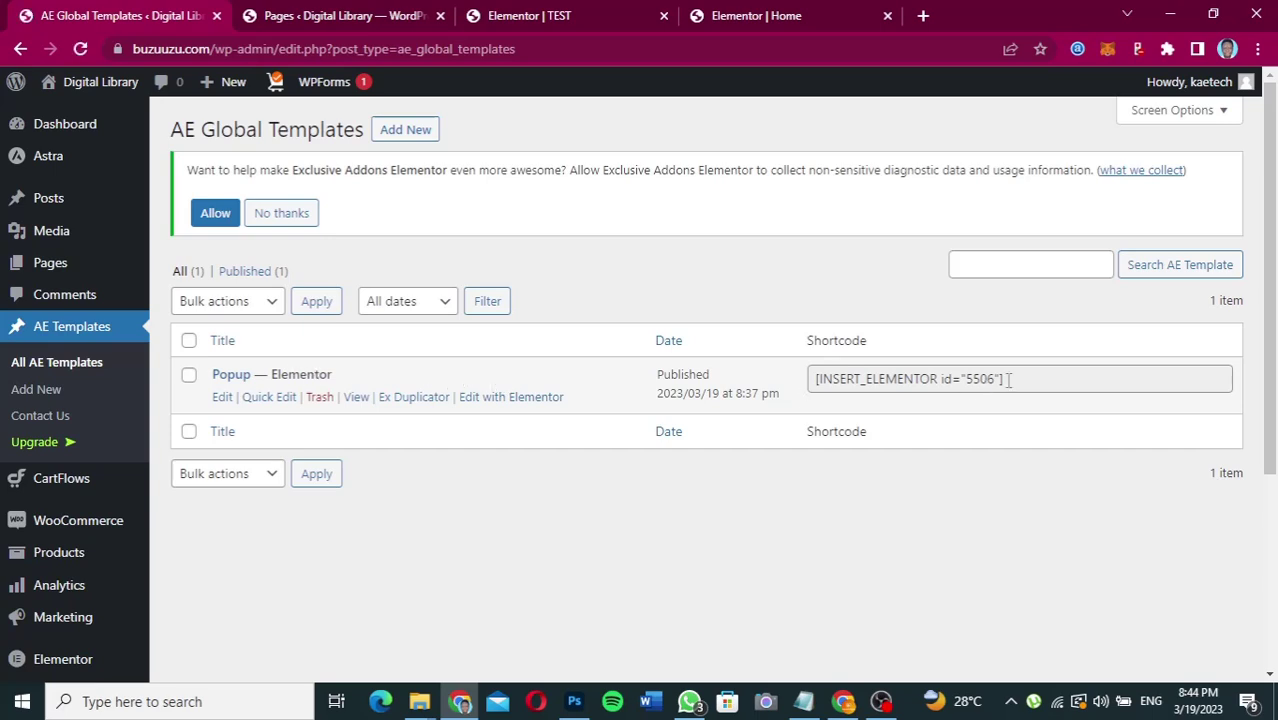
{"action": "left_click", "coordinate": [1008, 378]}
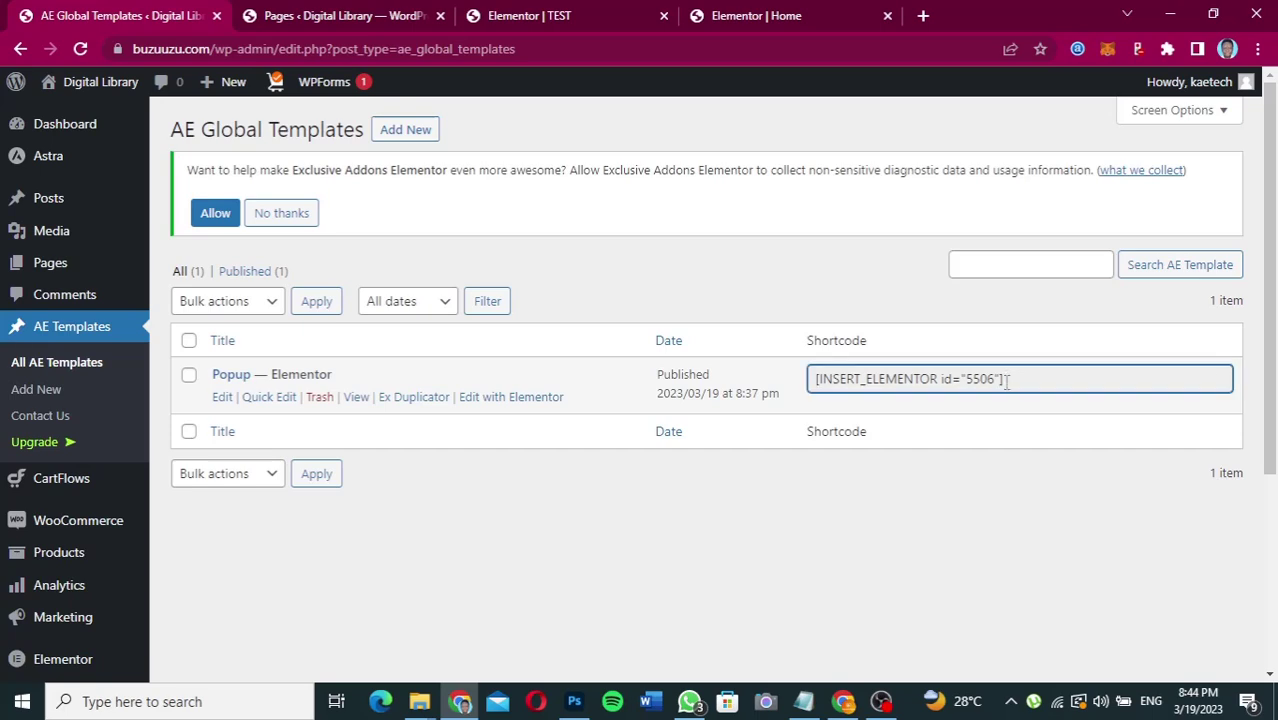
{"action": "left_click_drag", "start_coordinate": [1008, 380], "coordinate": [793, 385]}
{"action": "key", "text": "ctrl+c"}
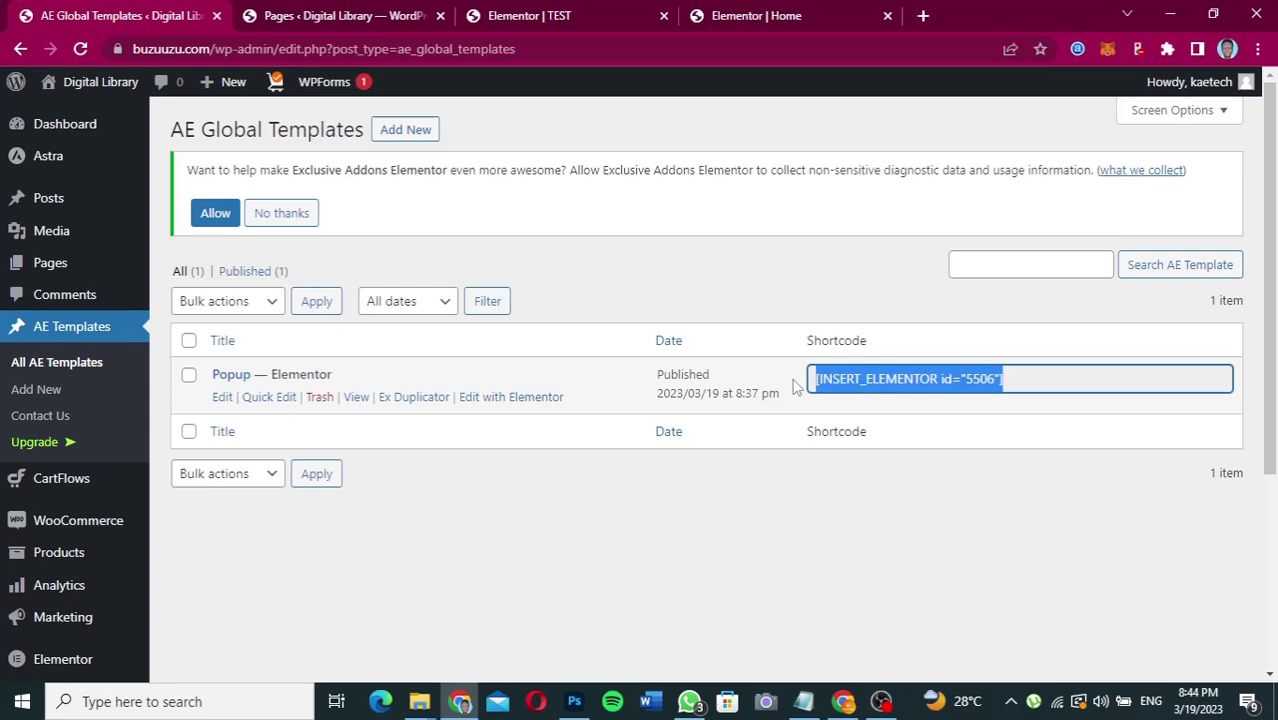
Add a Modal Popup widget to the Home page hero section, directly above the white SHOP NOW button.
{"action": "left_click", "coordinate": [750, 15]}
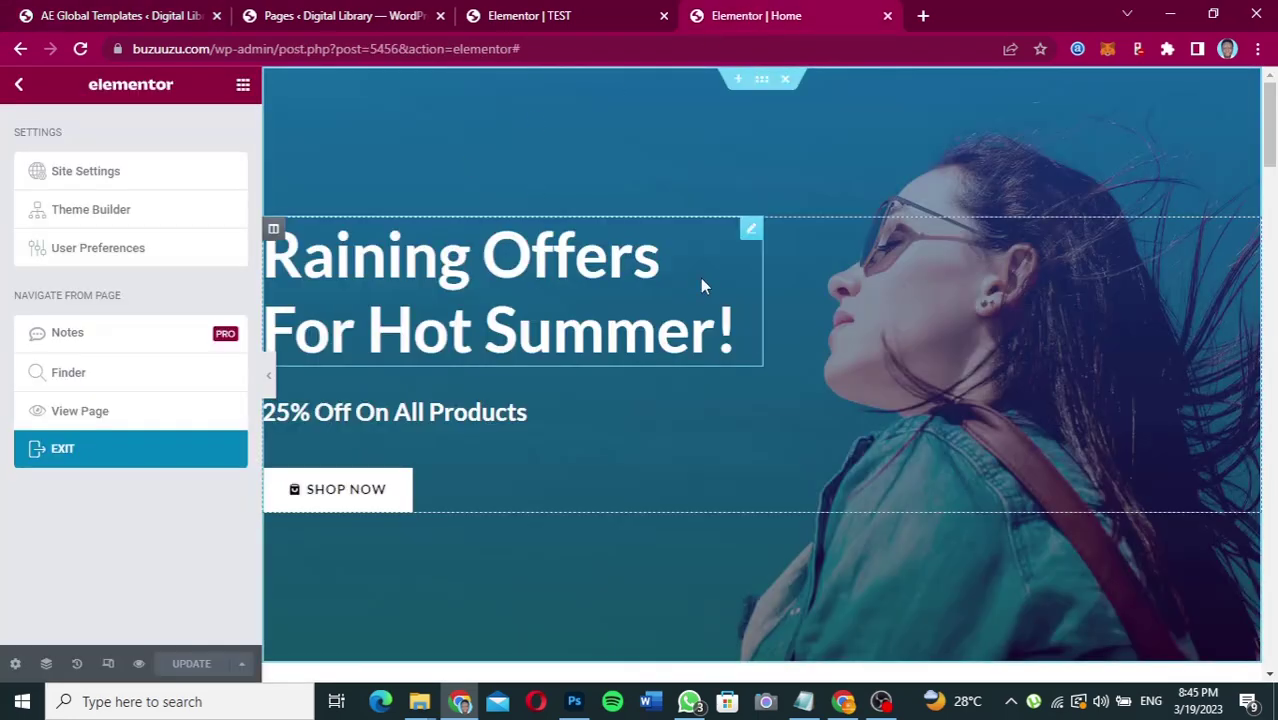
{"action": "scroll", "coordinate": [700, 280], "scroll_direction": "down", "scroll_amount": 3}
{"action": "scroll", "coordinate": [700, 278], "scroll_direction": "up", "scroll_amount": 3}
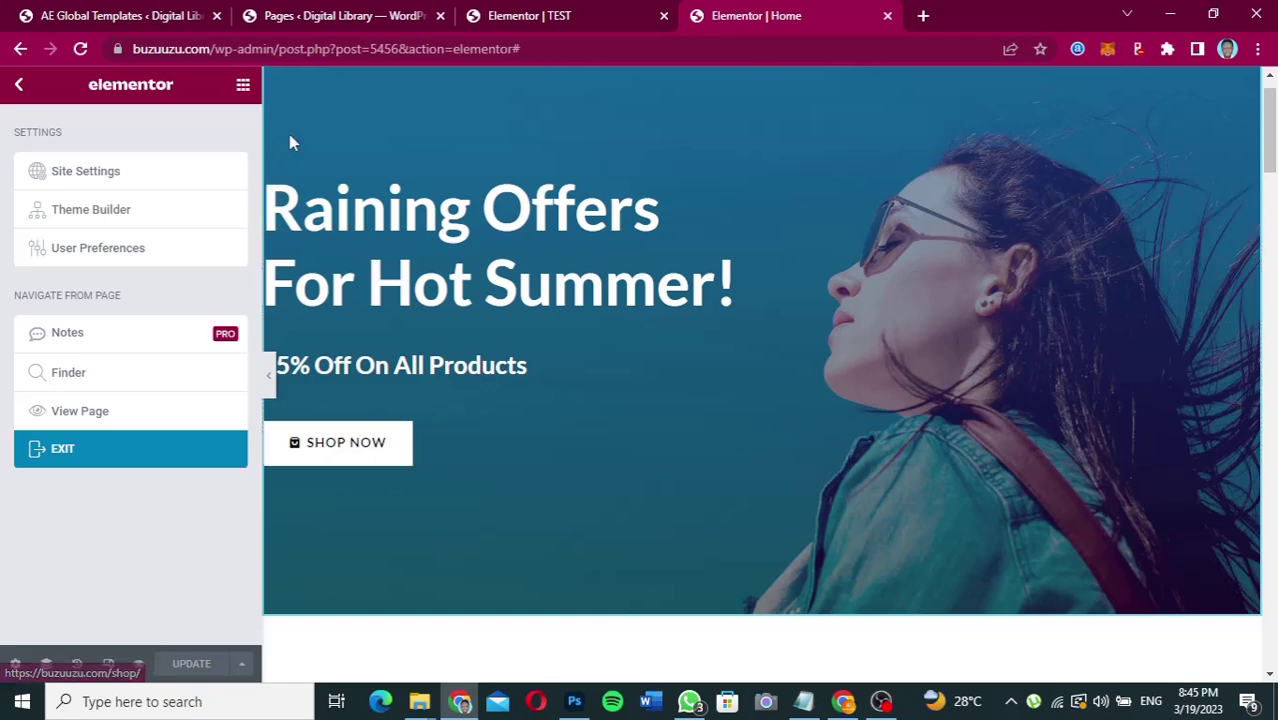
{"action": "left_click", "coordinate": [243, 90]}
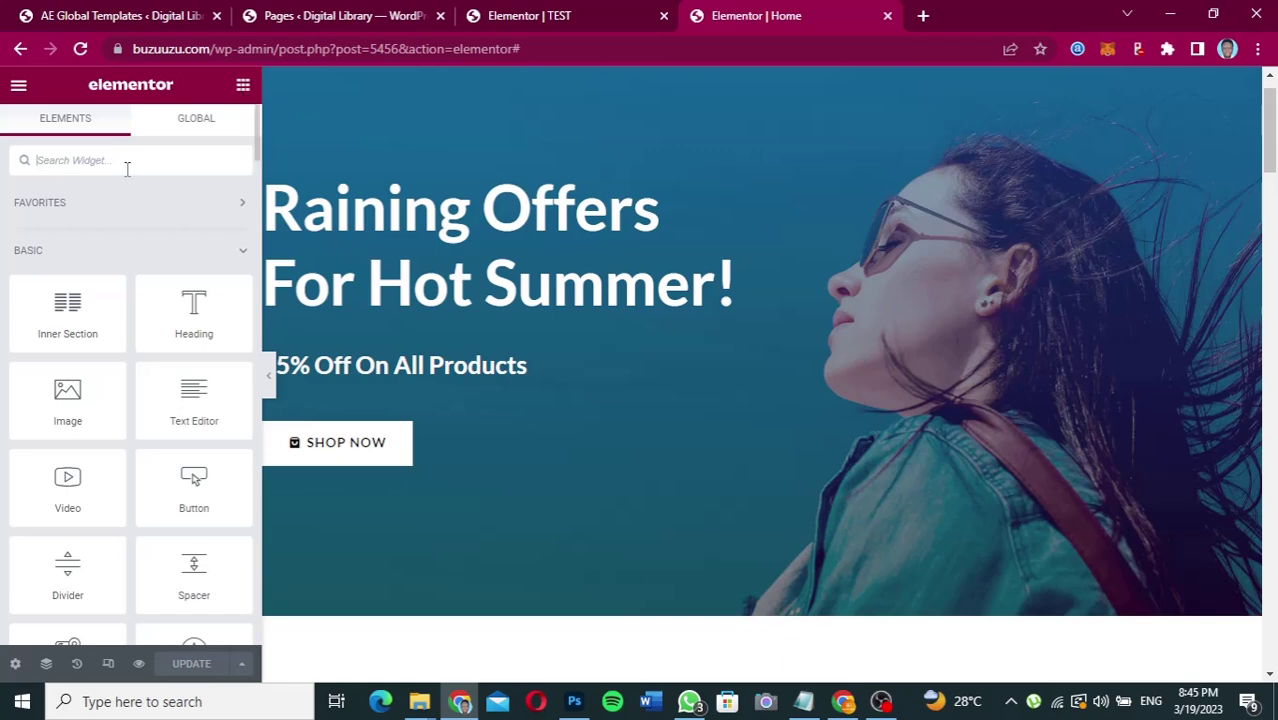
{"action": "type", "text": "pop"}
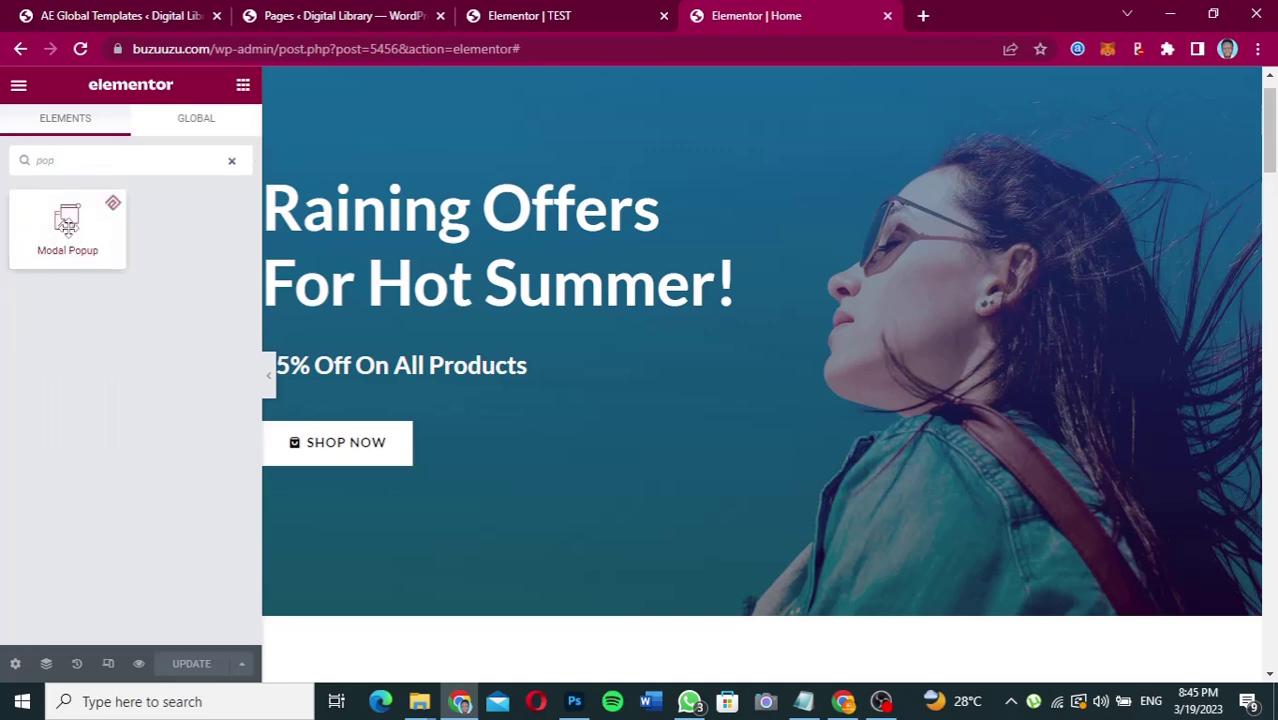
{"action": "left_click_drag", "start_coordinate": [71, 240], "coordinate": [371, 423]}
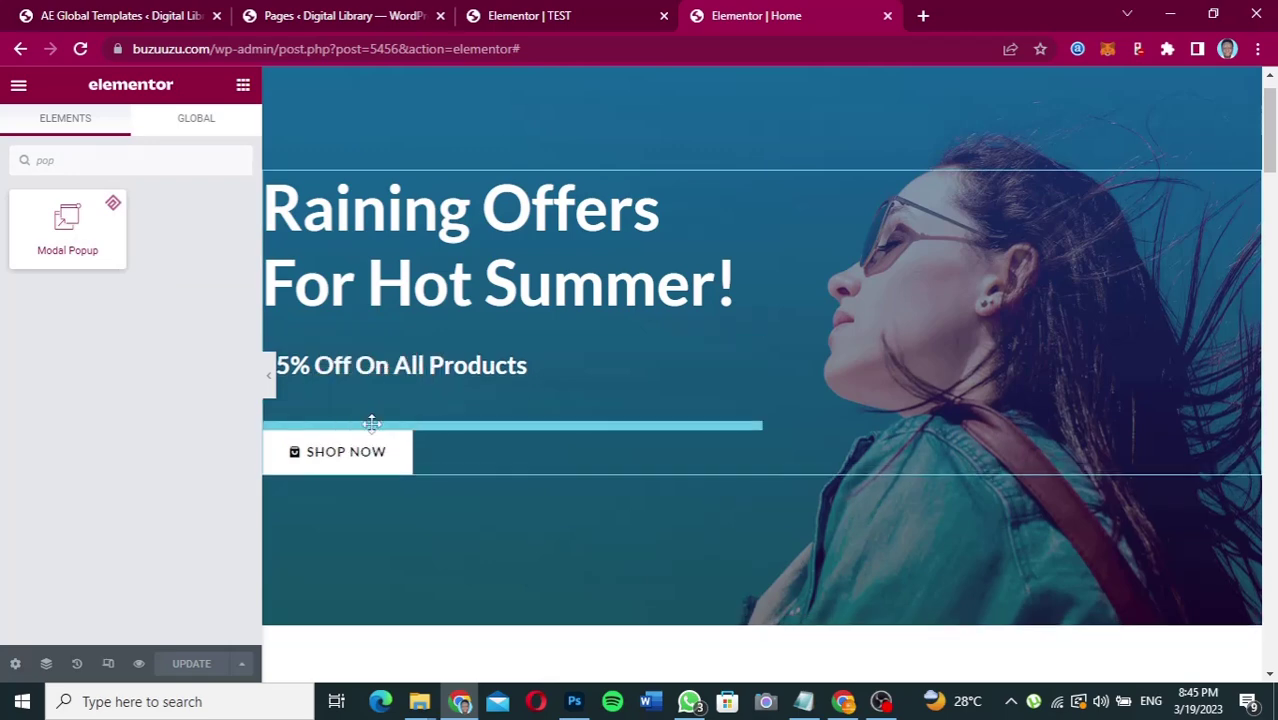
{"action": "left_click_drag", "start_coordinate": [371, 423], "coordinate": [373, 432]}
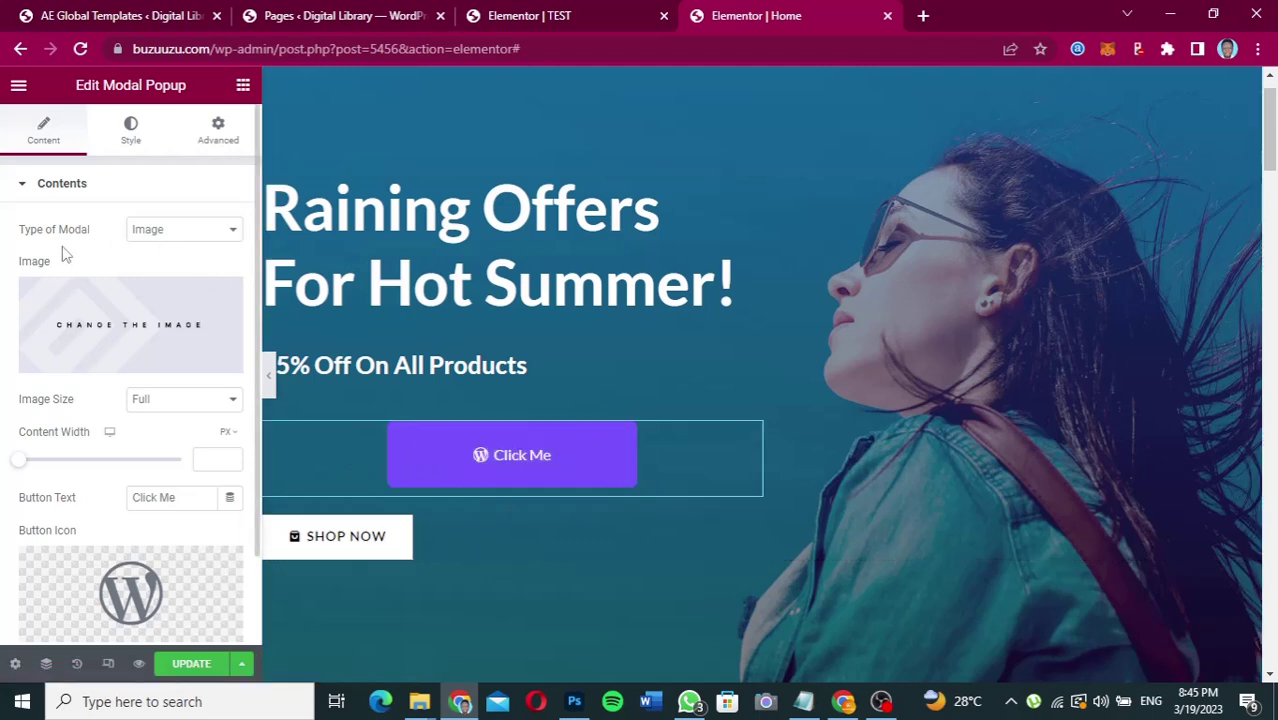
Set the modal type to ShortCode and paste the shortcode [INSERT_ELEMENTOR id="5506"].
{"action": "left_click", "coordinate": [190, 232]}
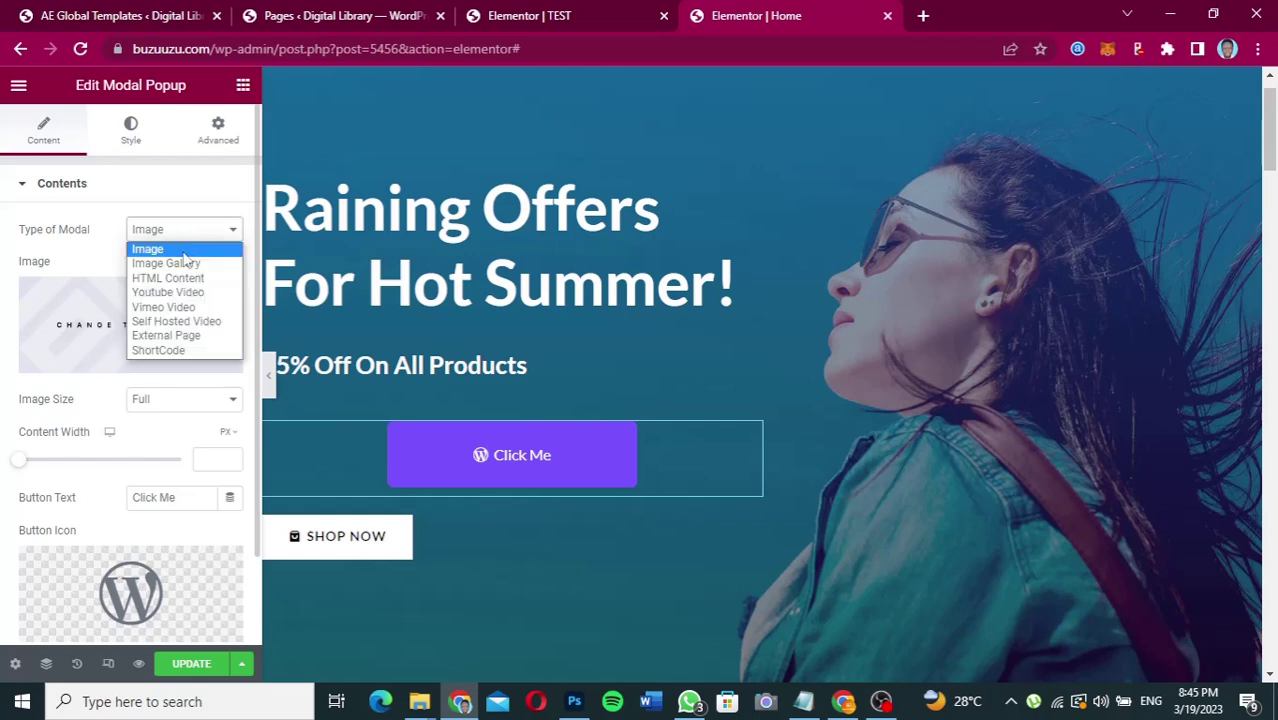
{"action": "left_click", "coordinate": [160, 351]}
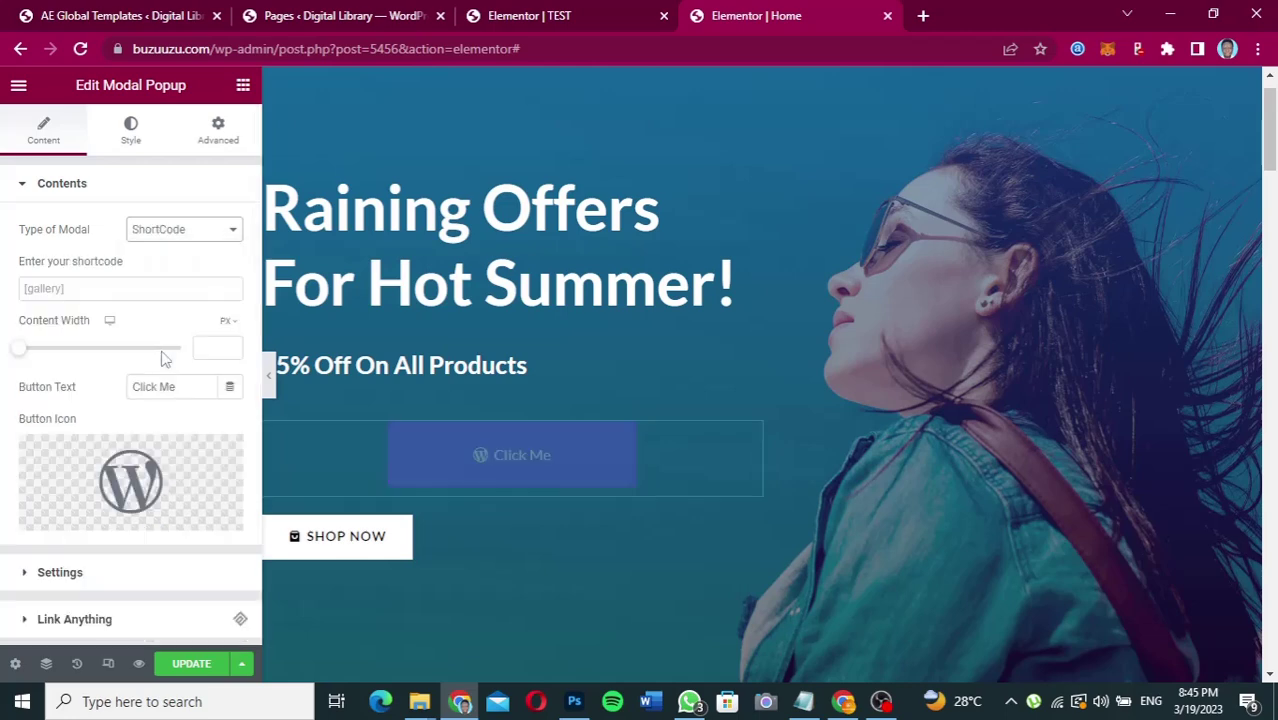
{"action": "left_click", "coordinate": [90, 288]}
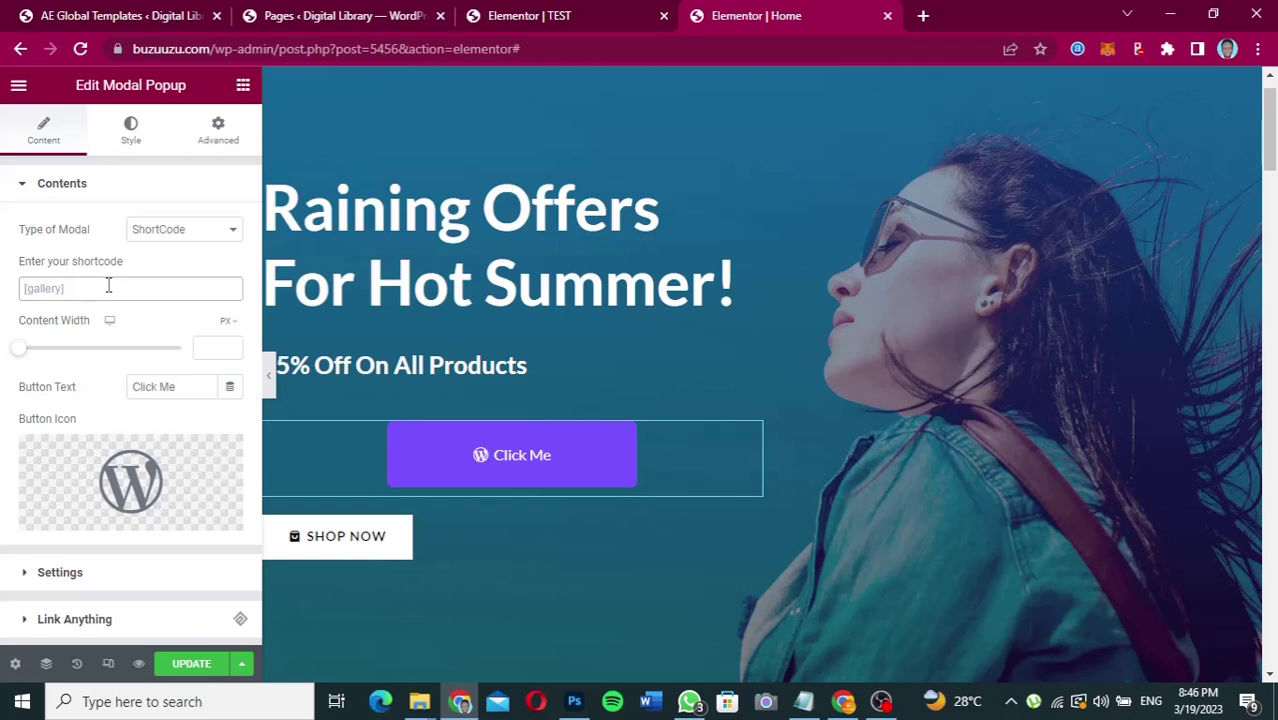
{"action": "key", "text": "ctrl+v"}
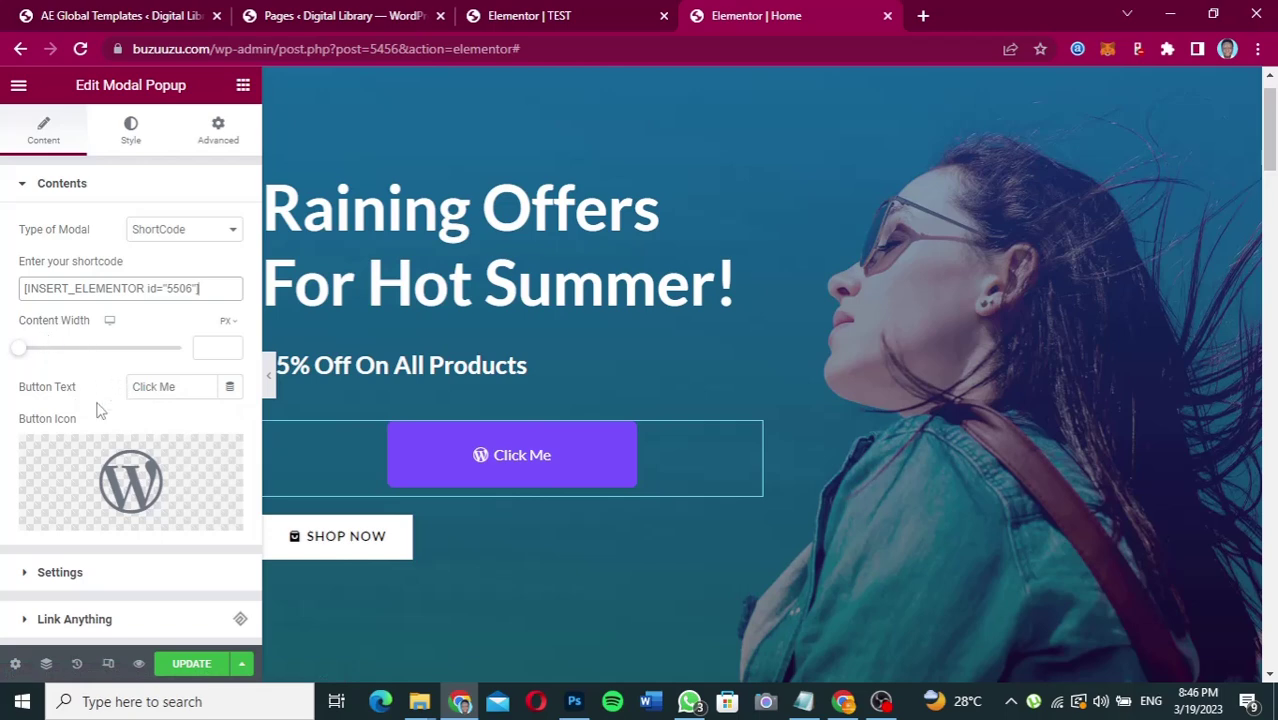
Change the popup button's text to SHOP NOW and its icon to the filled shopping bag matching the existing SHOP NOW button.
{"action": "left_click_drag", "start_coordinate": [184, 386], "coordinate": [112, 386]}
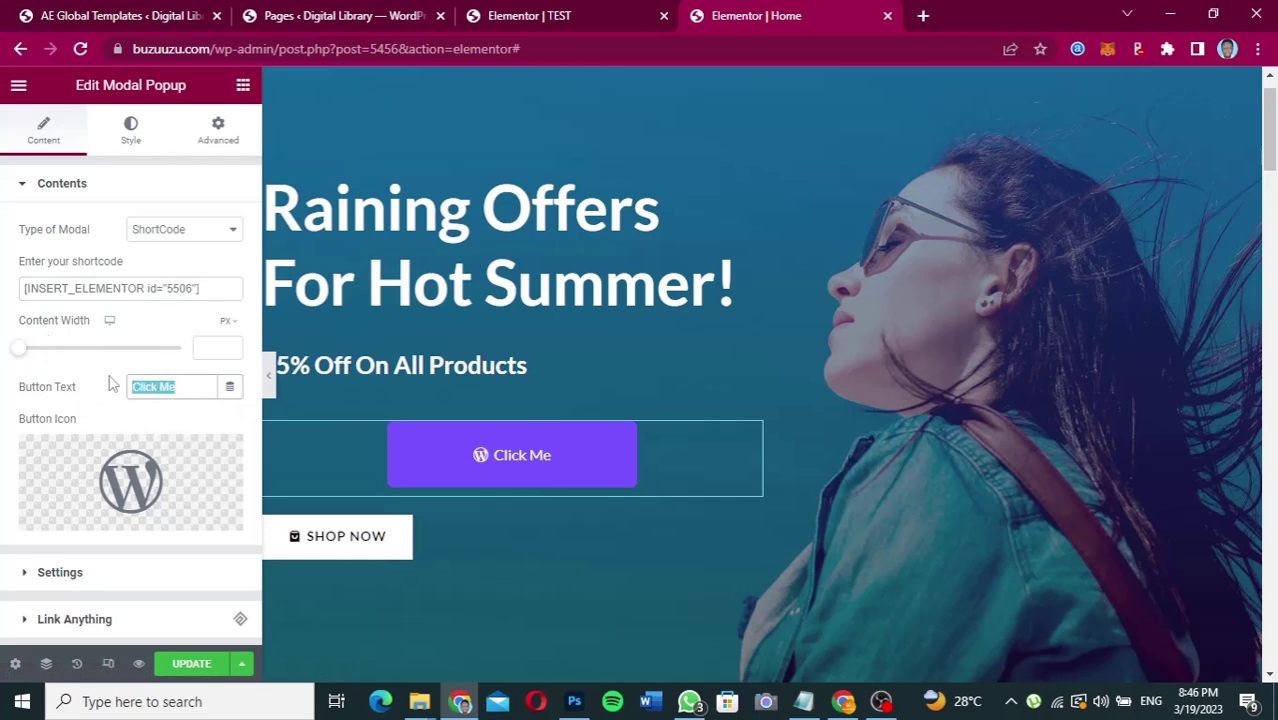
{"action": "type", "text": "SHOP NOW"}
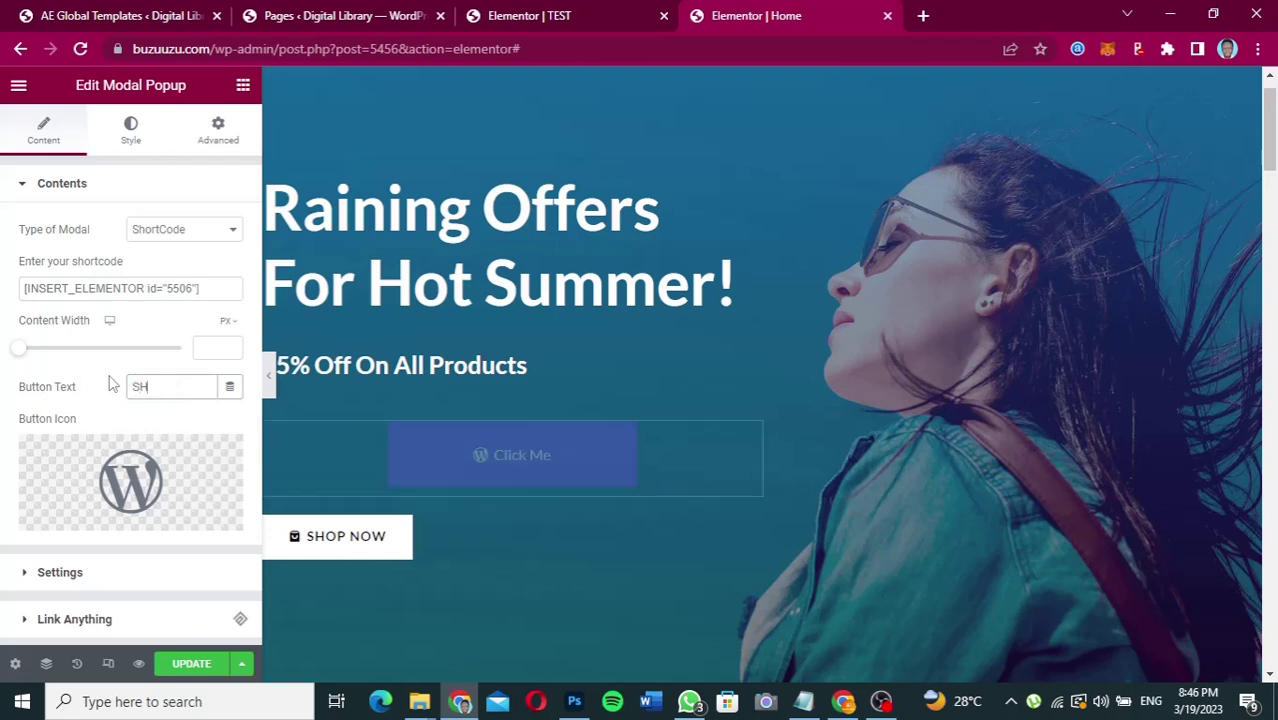
{"action": "mouse_move", "coordinate": [105, 488]}
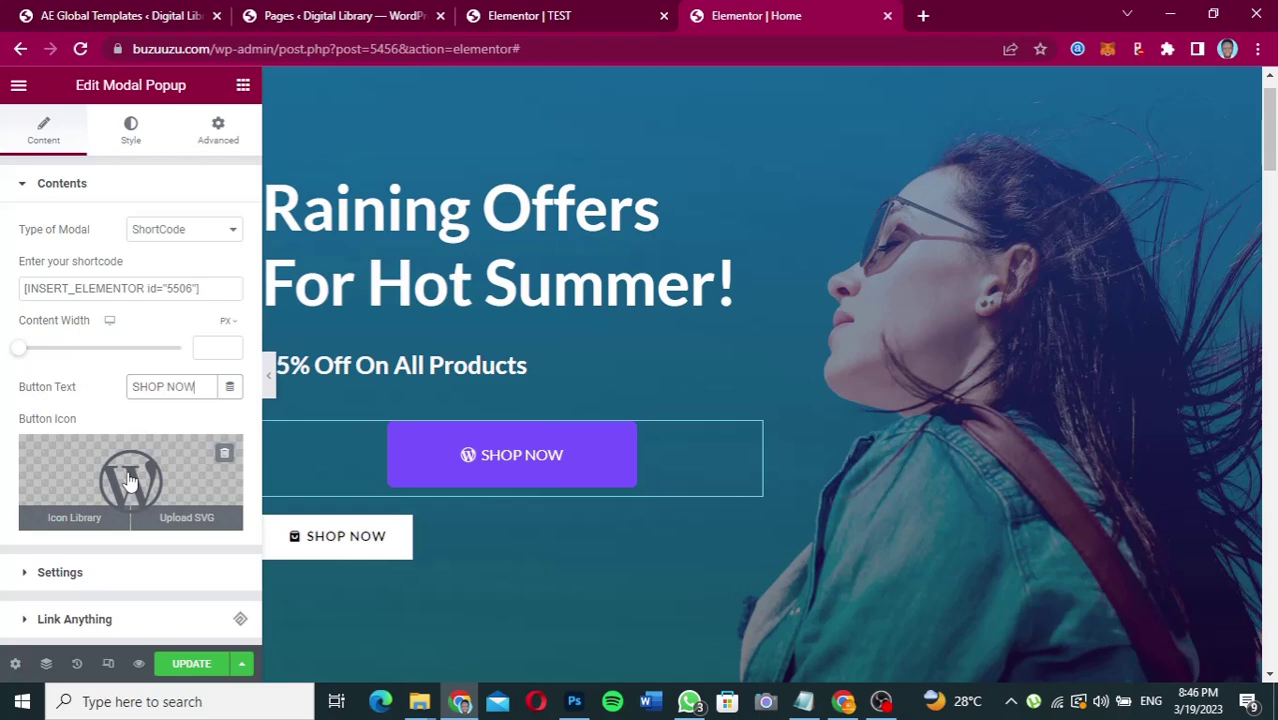
{"action": "left_click", "coordinate": [130, 481]}
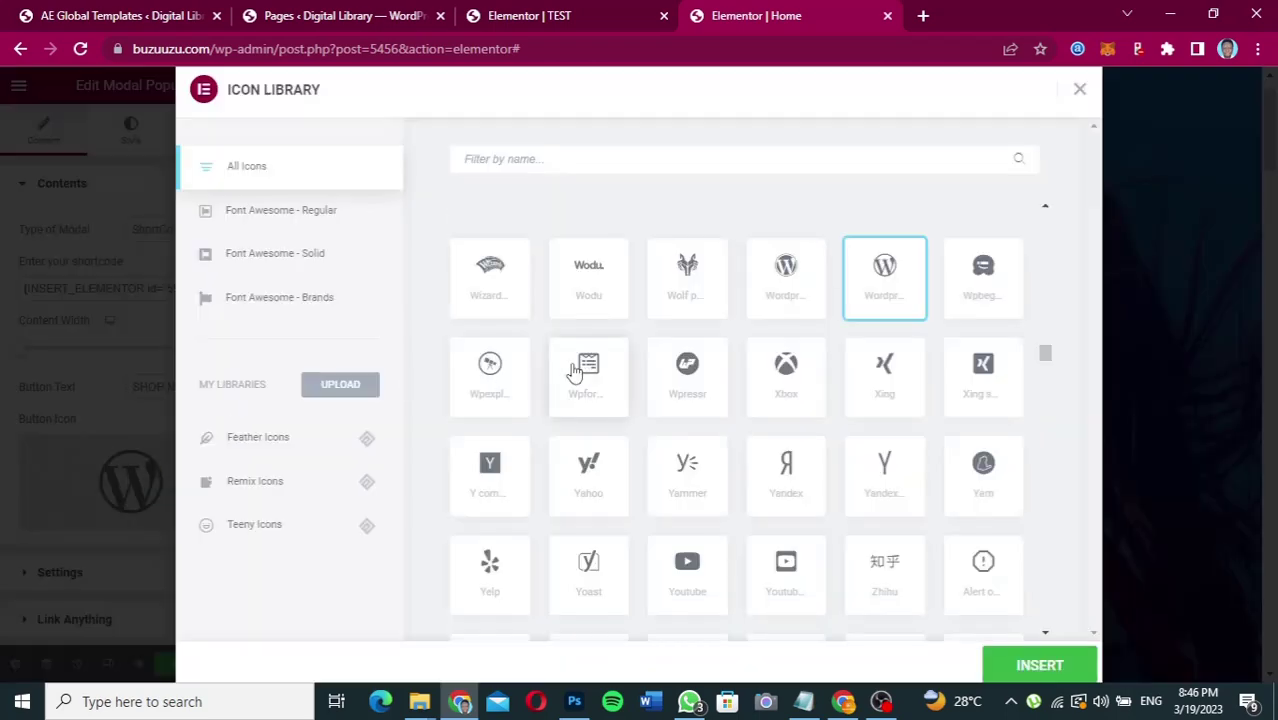
{"action": "type", "text": "SHOP"}
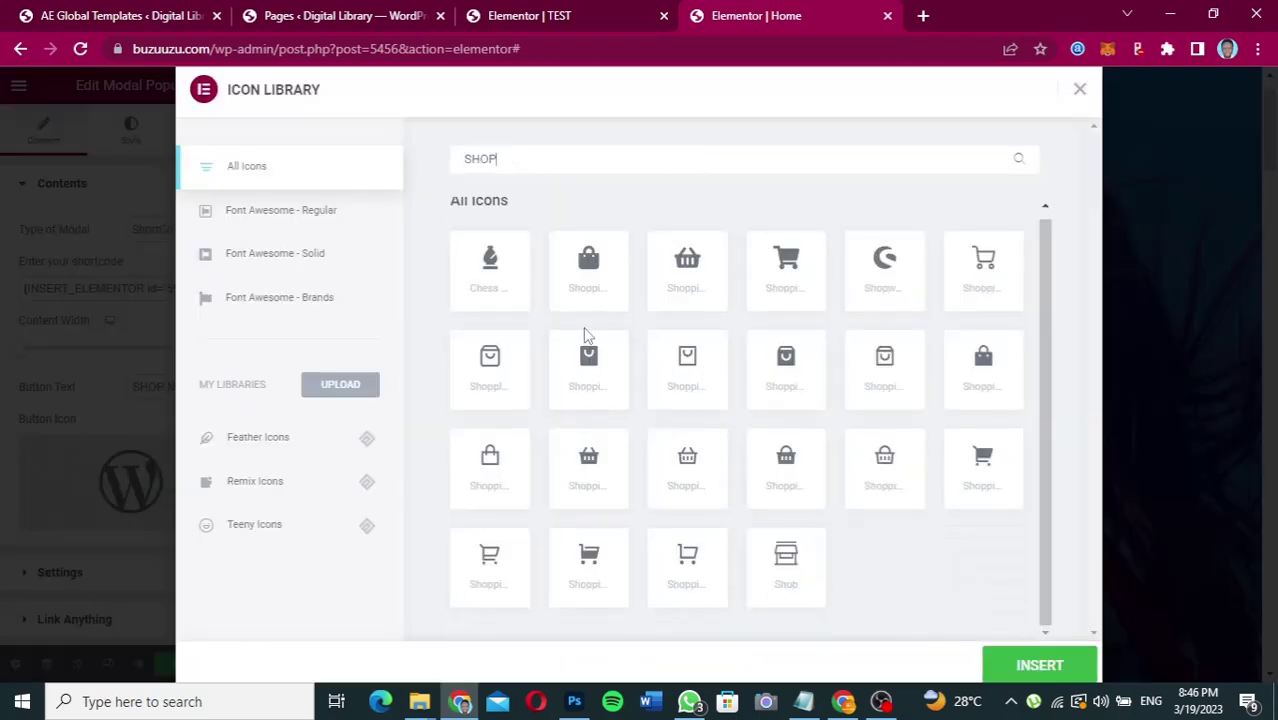
{"action": "left_click", "coordinate": [796, 370]}
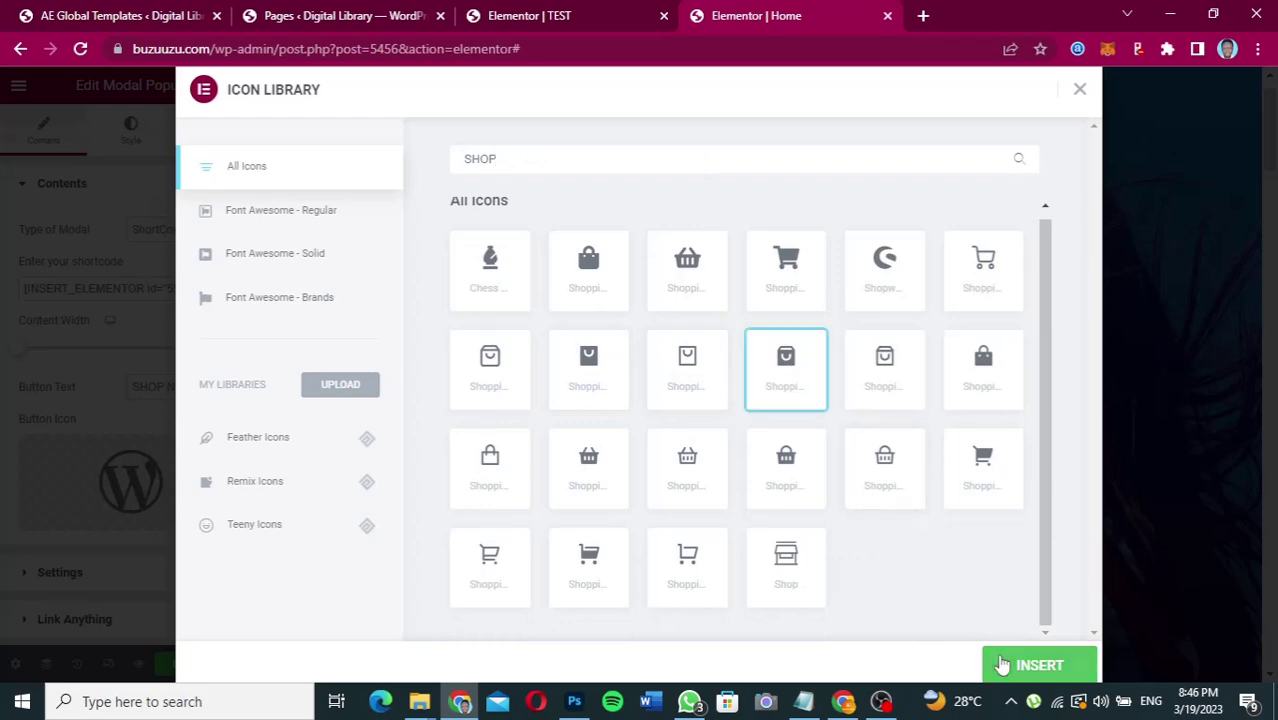
{"action": "left_click", "coordinate": [1000, 664]}
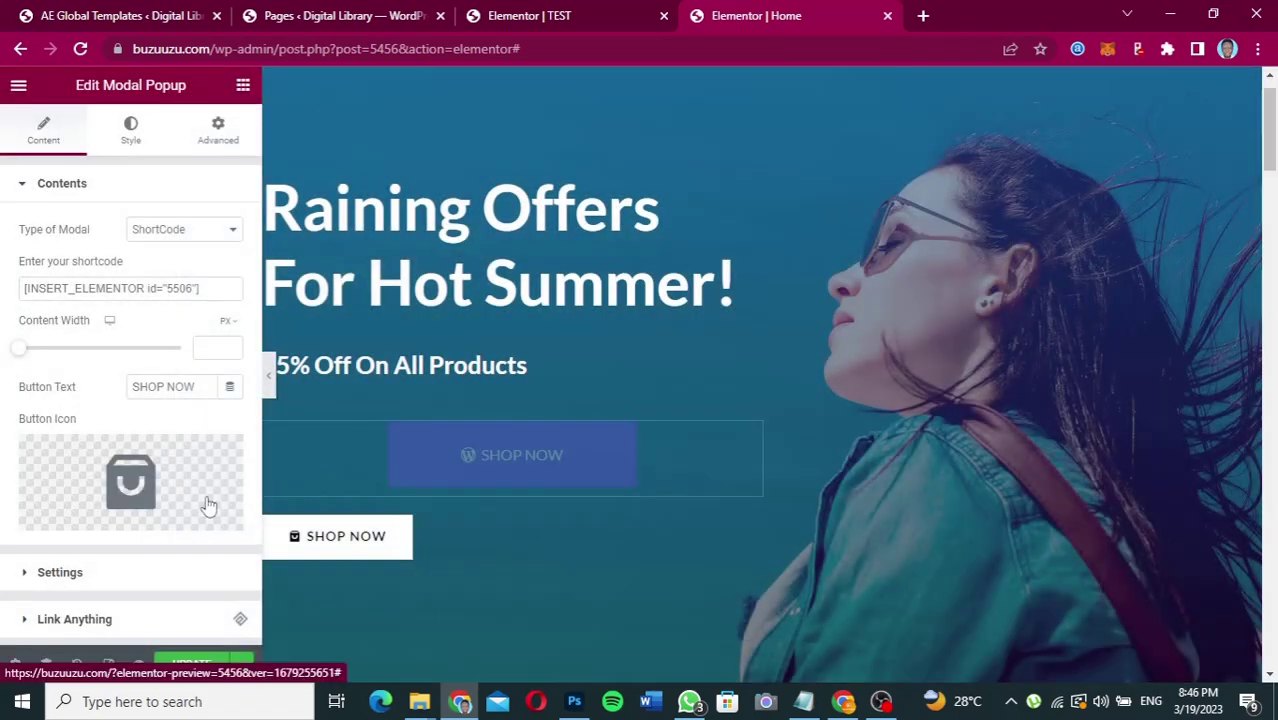
{"action": "mouse_move", "coordinate": [208, 505]}
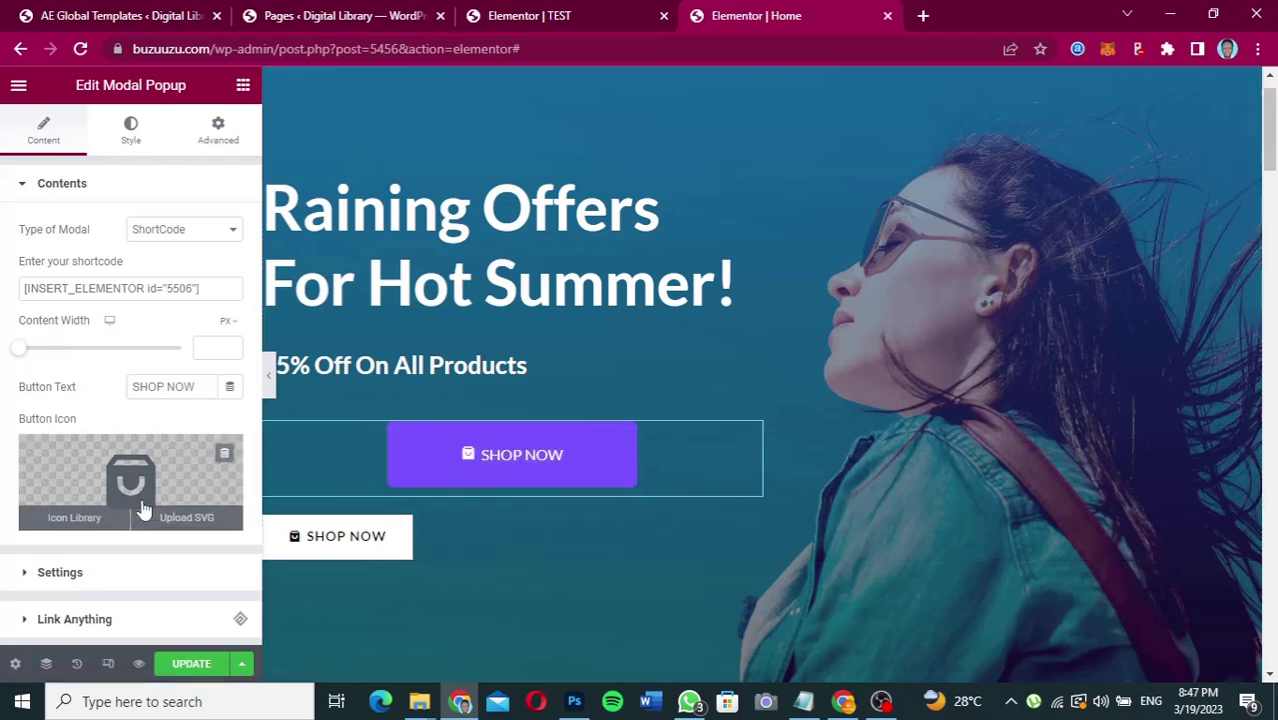
{"action": "left_click", "coordinate": [60, 573]}
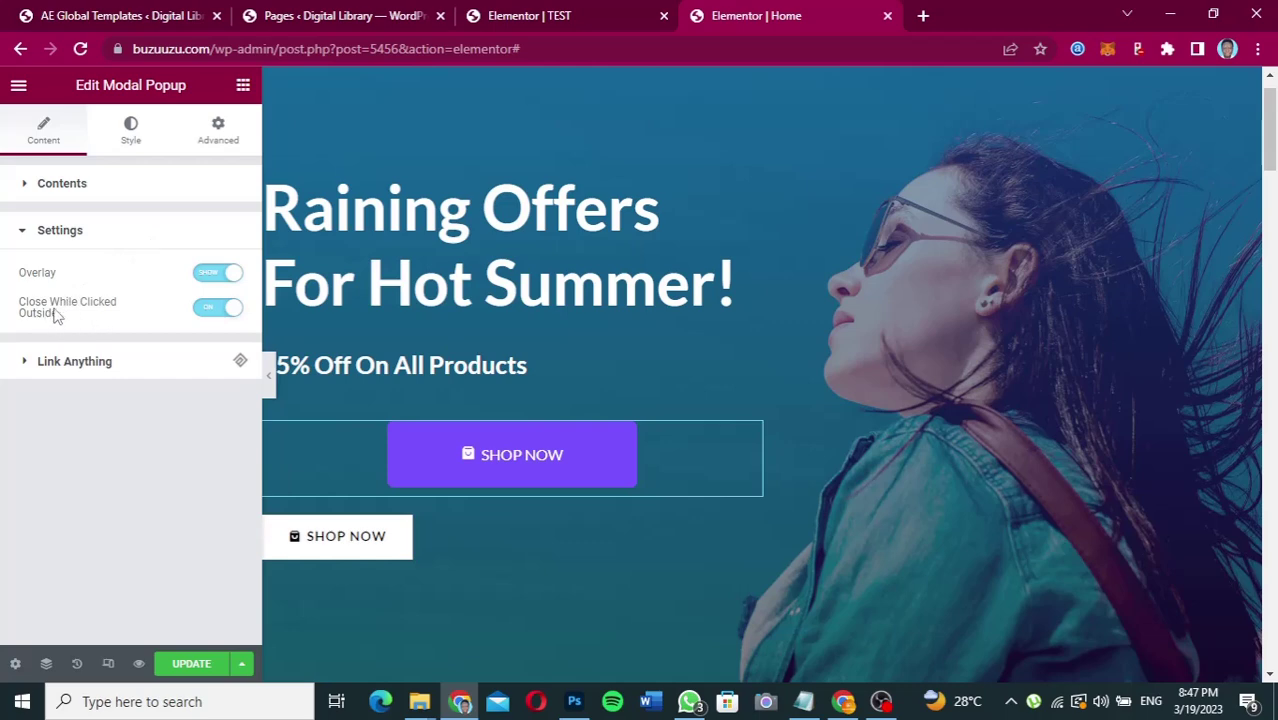
{"action": "left_click", "coordinate": [72, 365]}
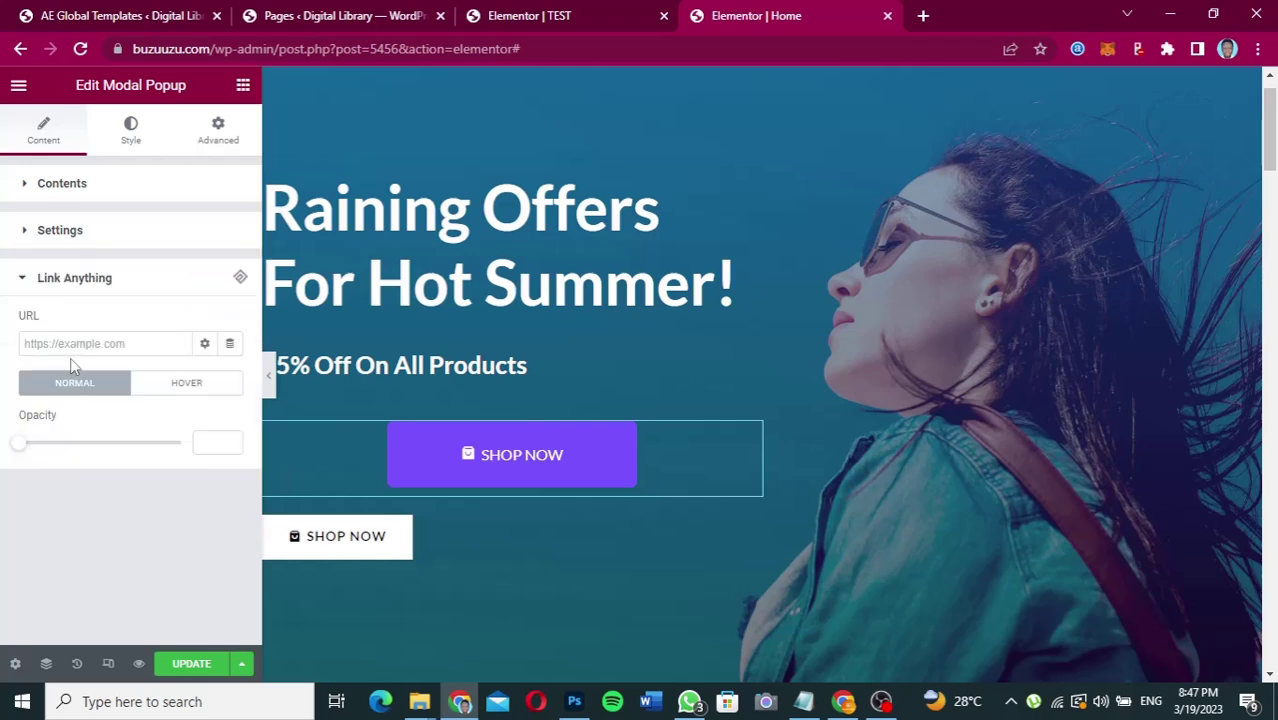
{"action": "left_click", "coordinate": [107, 280]}
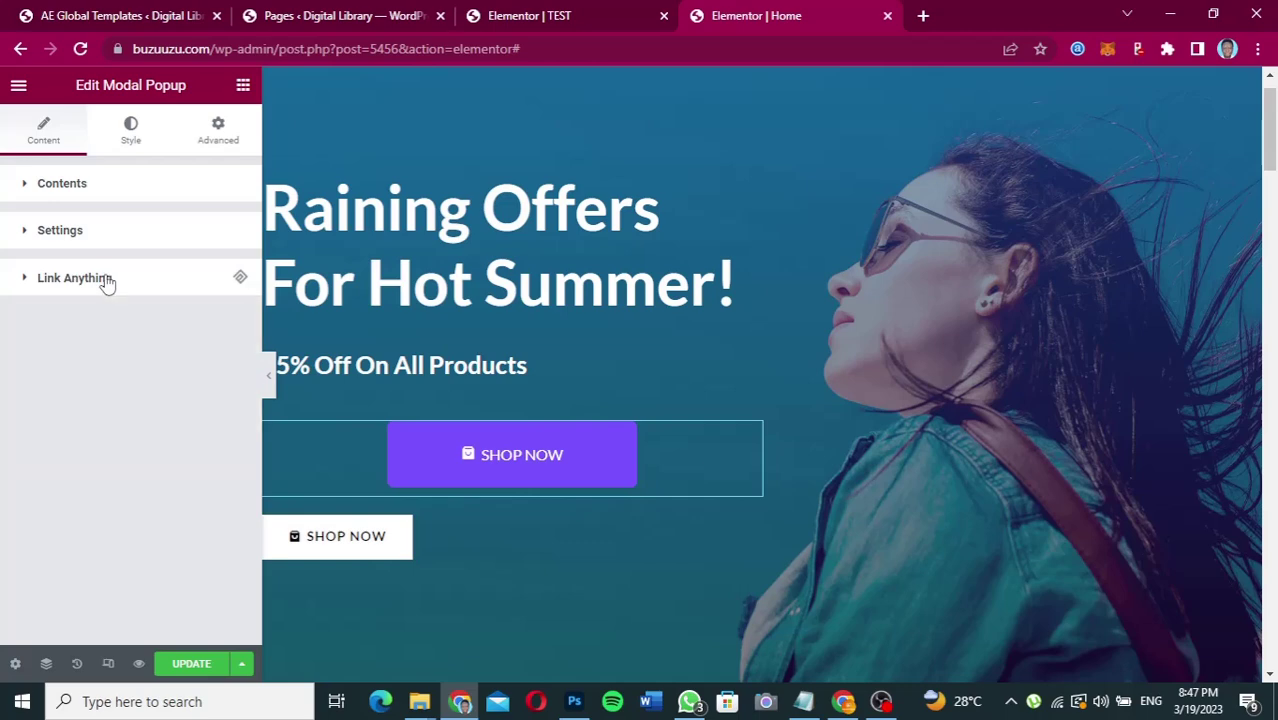
Align the popup button to the left and set its top padding to 10 px.
{"action": "left_click", "coordinate": [131, 132]}
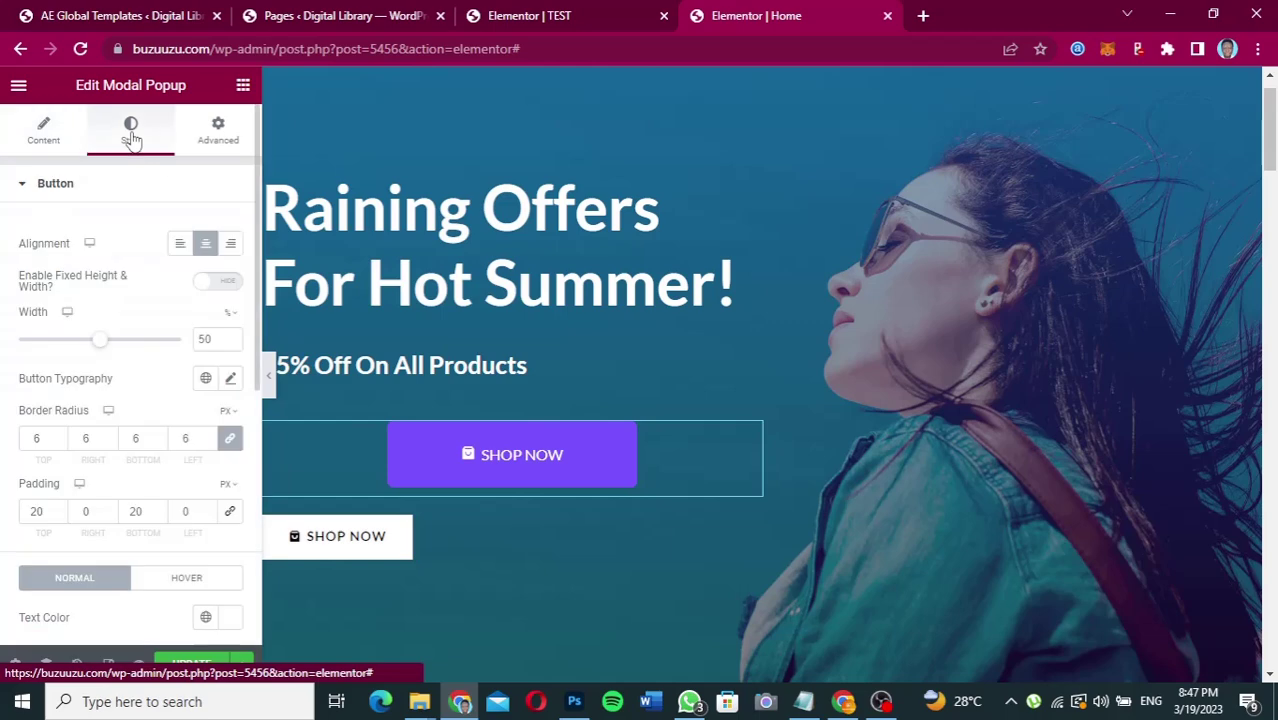
{"action": "left_click", "coordinate": [180, 244]}
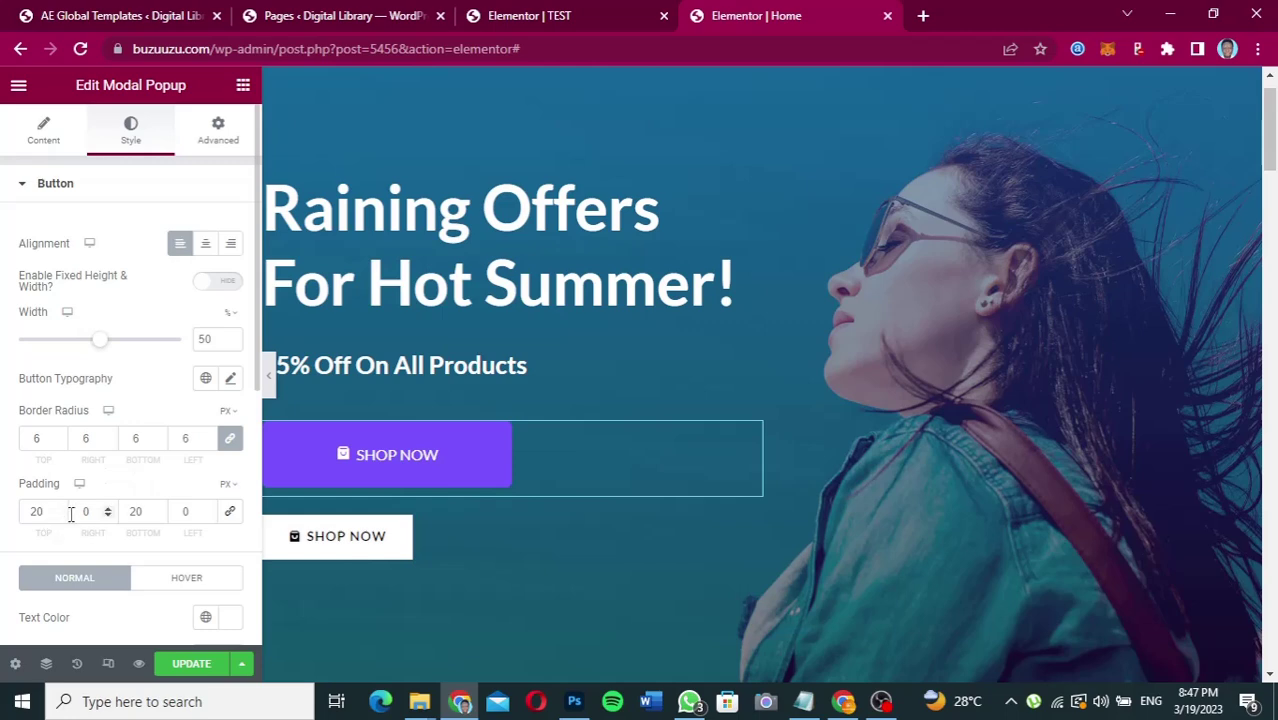
{"action": "left_click_drag", "start_coordinate": [41, 514], "coordinate": [4, 510]}
{"action": "type", "text": "10"}
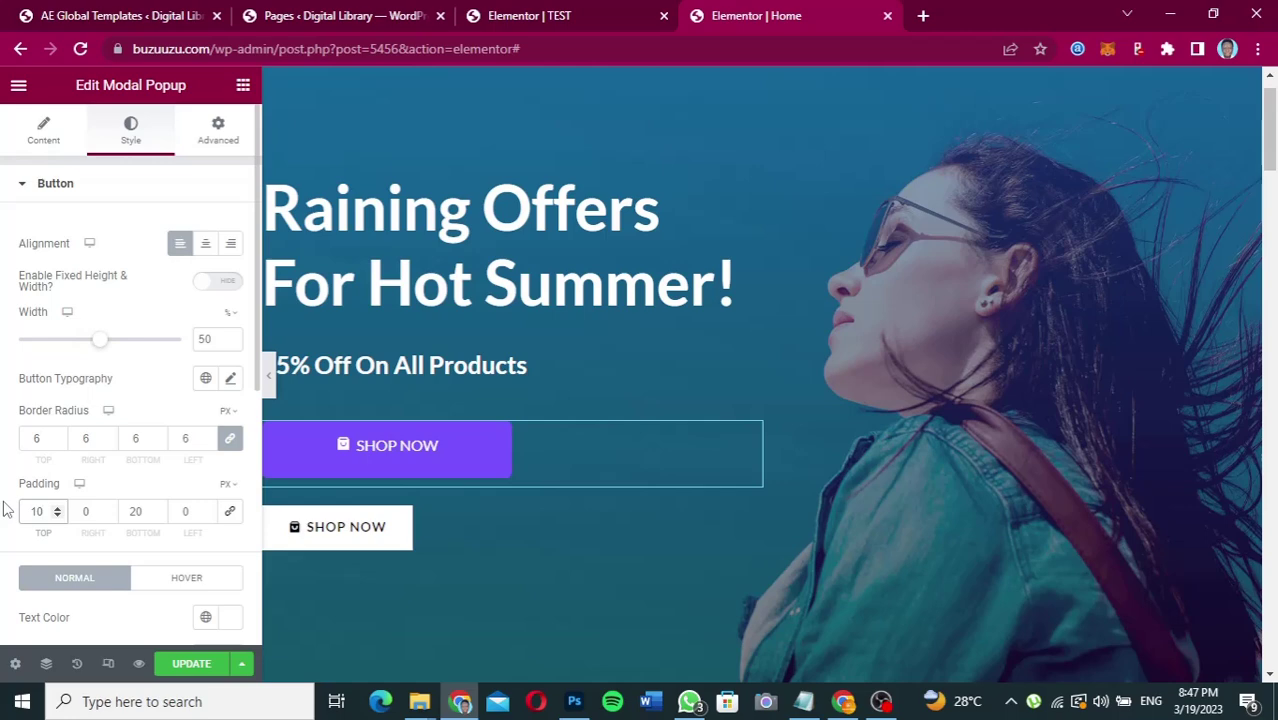
Set the popup button's bottom padding to 10 px, its width to 31% and its border radius to 0 px on all corners.
{"action": "left_click_drag", "start_coordinate": [143, 512], "coordinate": [116, 497]}
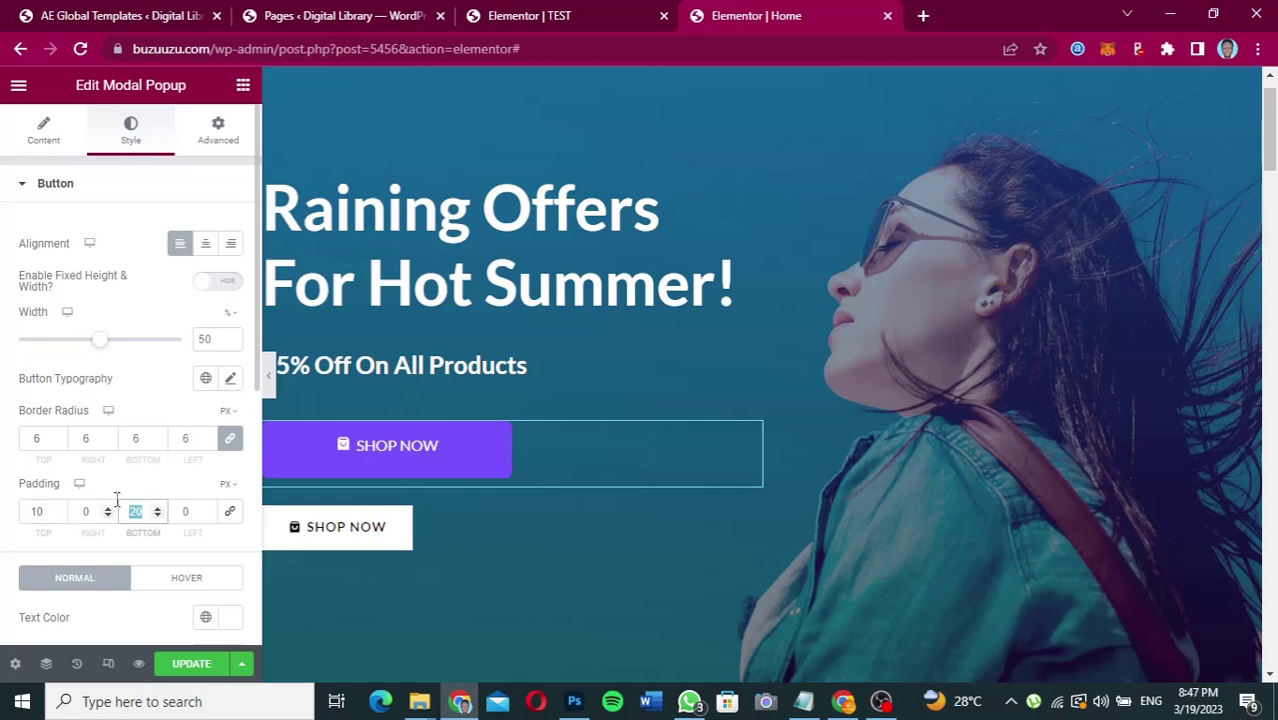
{"action": "type", "text": "10"}
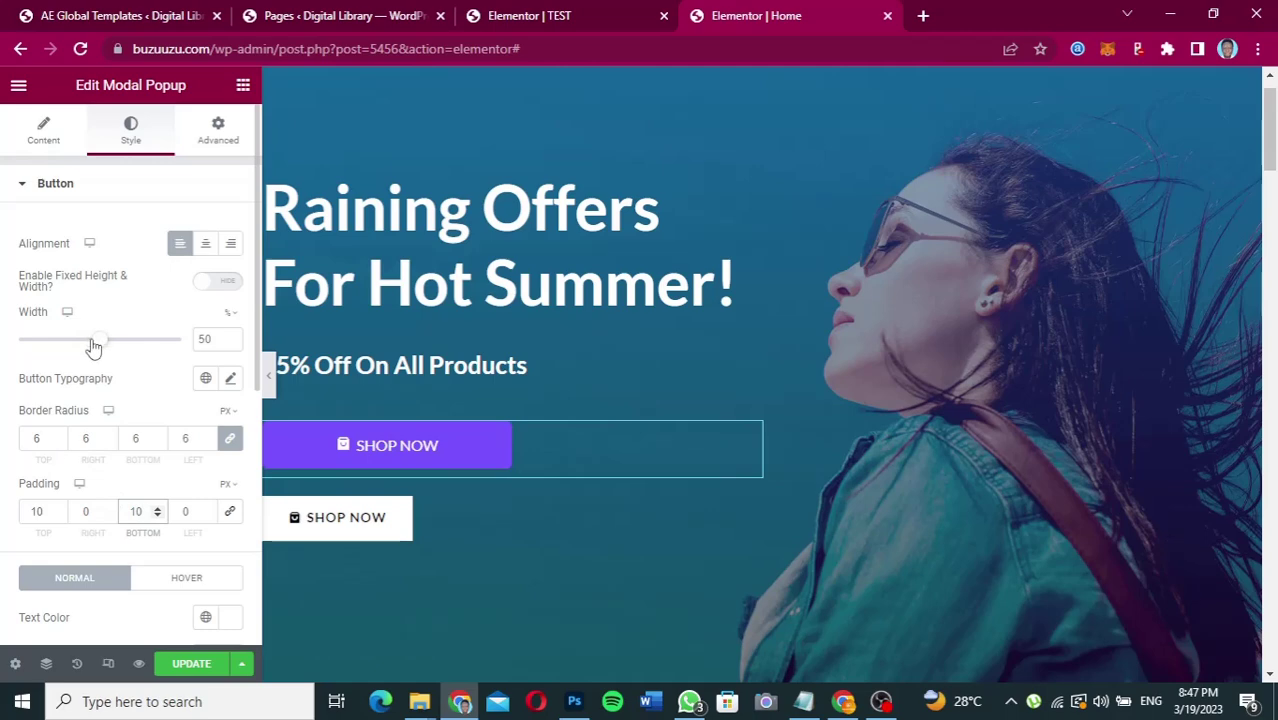
{"action": "mouse_move", "coordinate": [93, 345]}
{"action": "left_mouse_down"}
{"action": "mouse_move", "coordinate": [55, 346]}
{"action": "mouse_move", "coordinate": [72, 346]}
{"action": "left_mouse_up"}
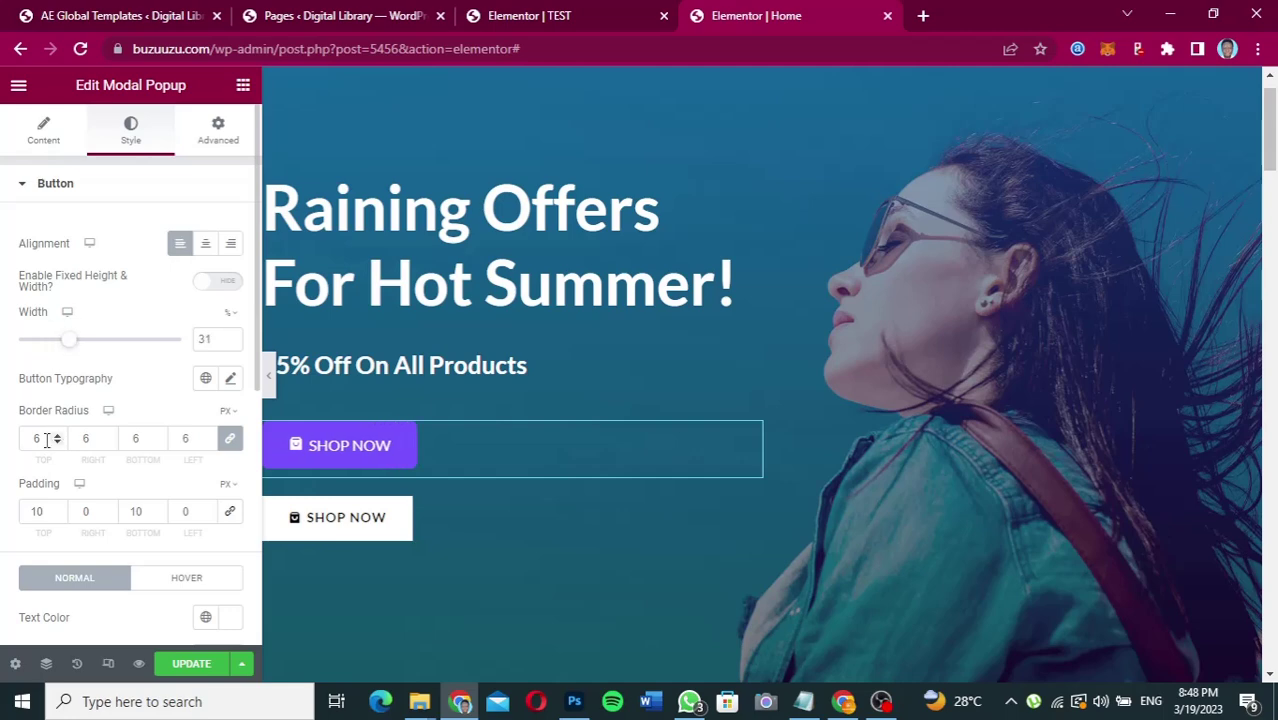
{"action": "left_click_drag", "start_coordinate": [43, 439], "coordinate": [26, 440]}
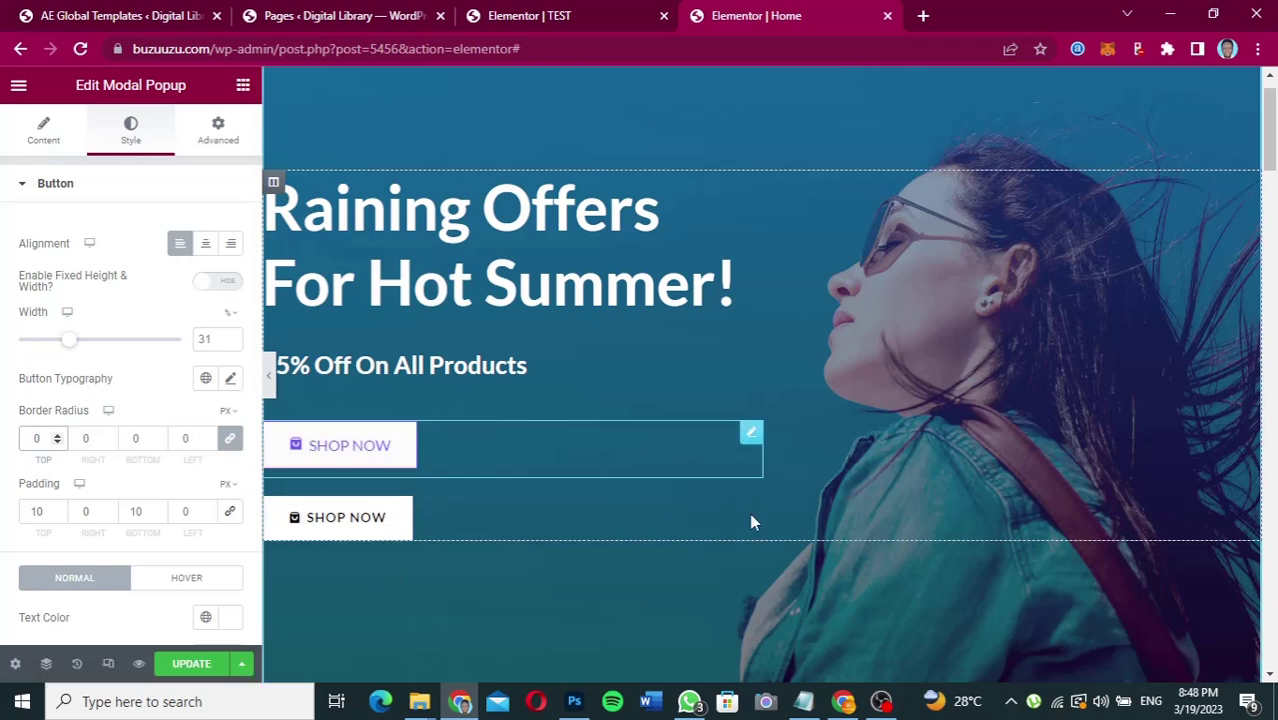
Delete the original white SHOP NOW button below the popup button and close the modal preview.
{"action": "right_click", "coordinate": [387, 517]}
{"action": "left_click", "coordinate": [444, 665]}
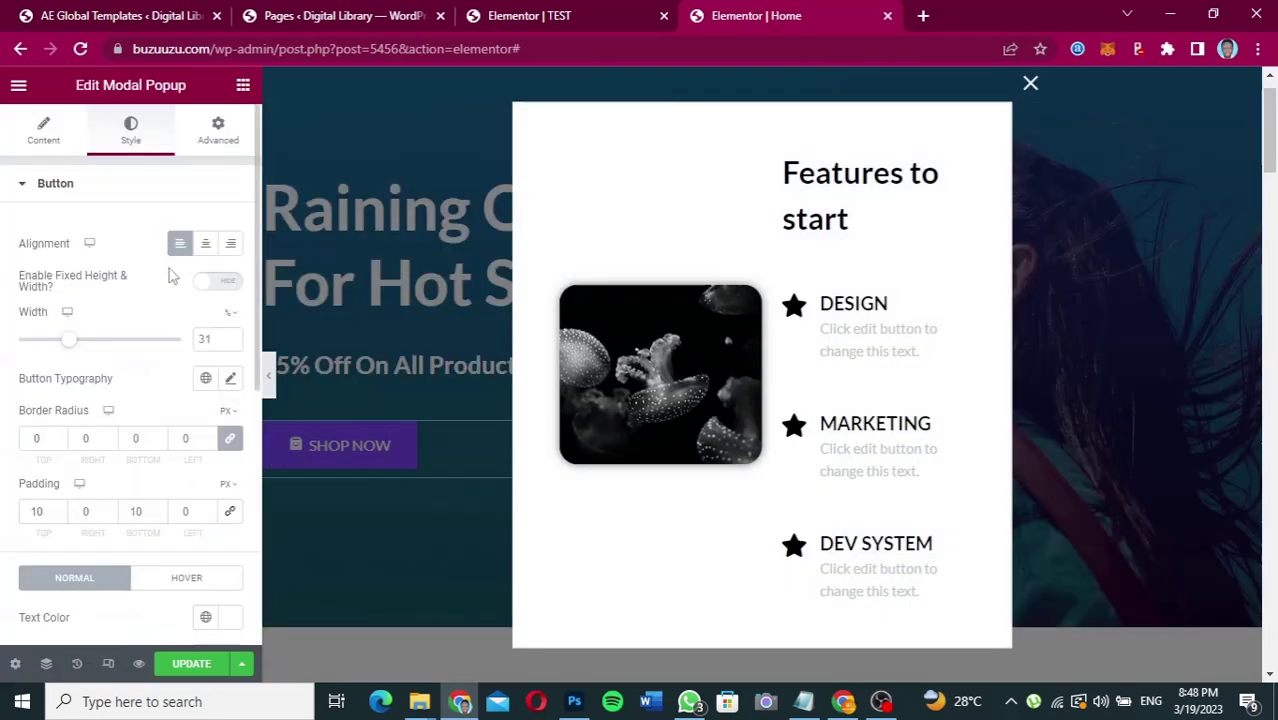
{"action": "left_click", "coordinate": [1031, 84]}
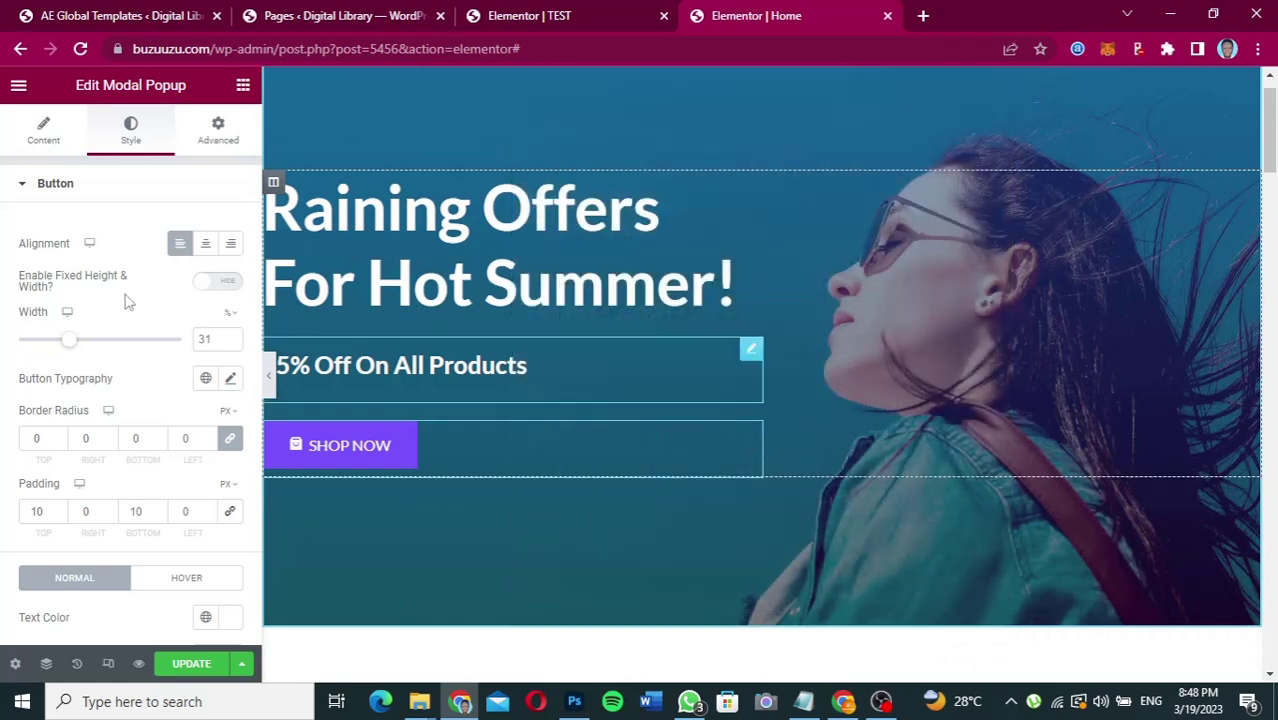
Set the popup button's normal-state text color to black (#000000) and its background color to white.
{"action": "scroll", "coordinate": [125, 302], "scroll_direction": "down", "scroll_amount": 5}
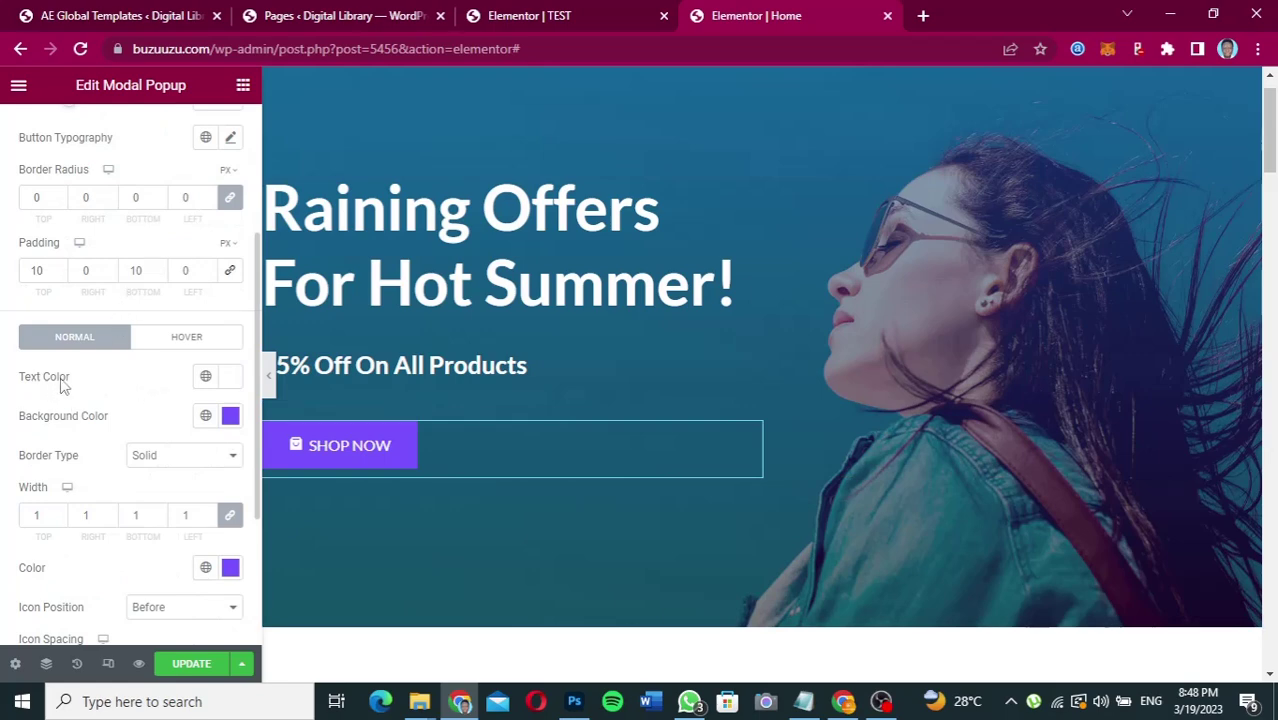
{"action": "left_click", "coordinate": [230, 378]}
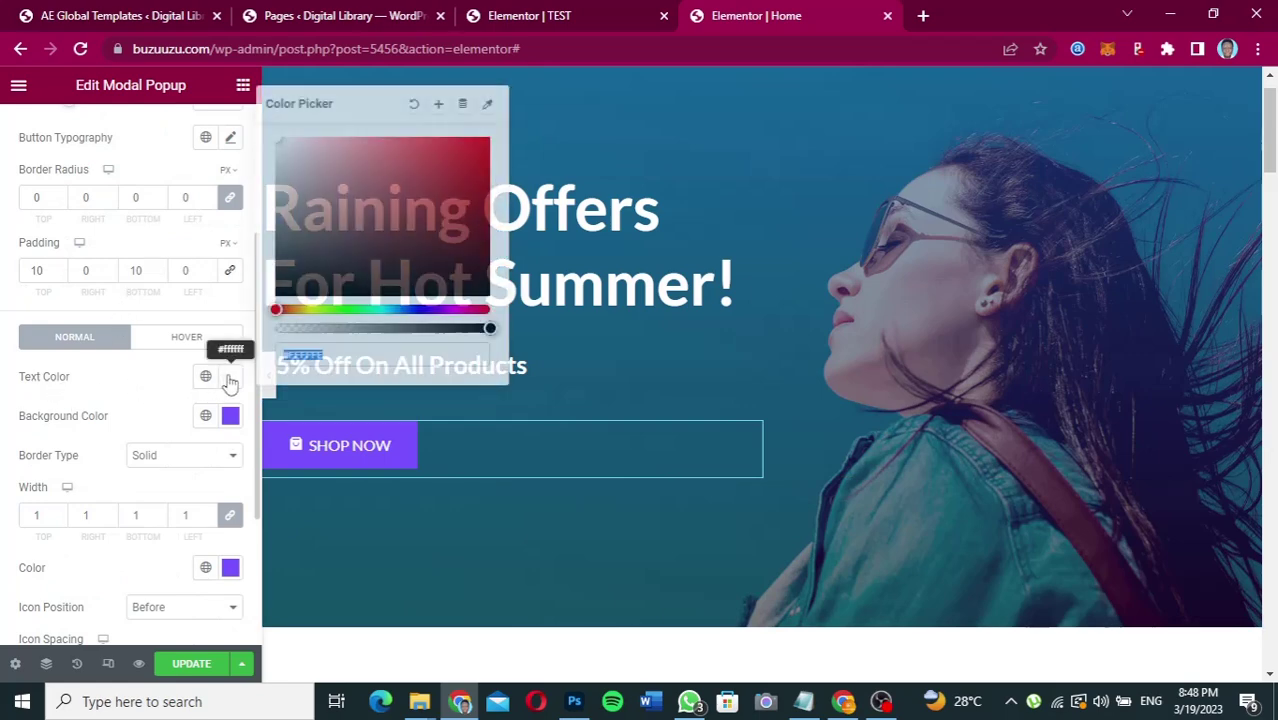
{"action": "left_click_drag", "start_coordinate": [285, 263], "coordinate": [254, 337]}
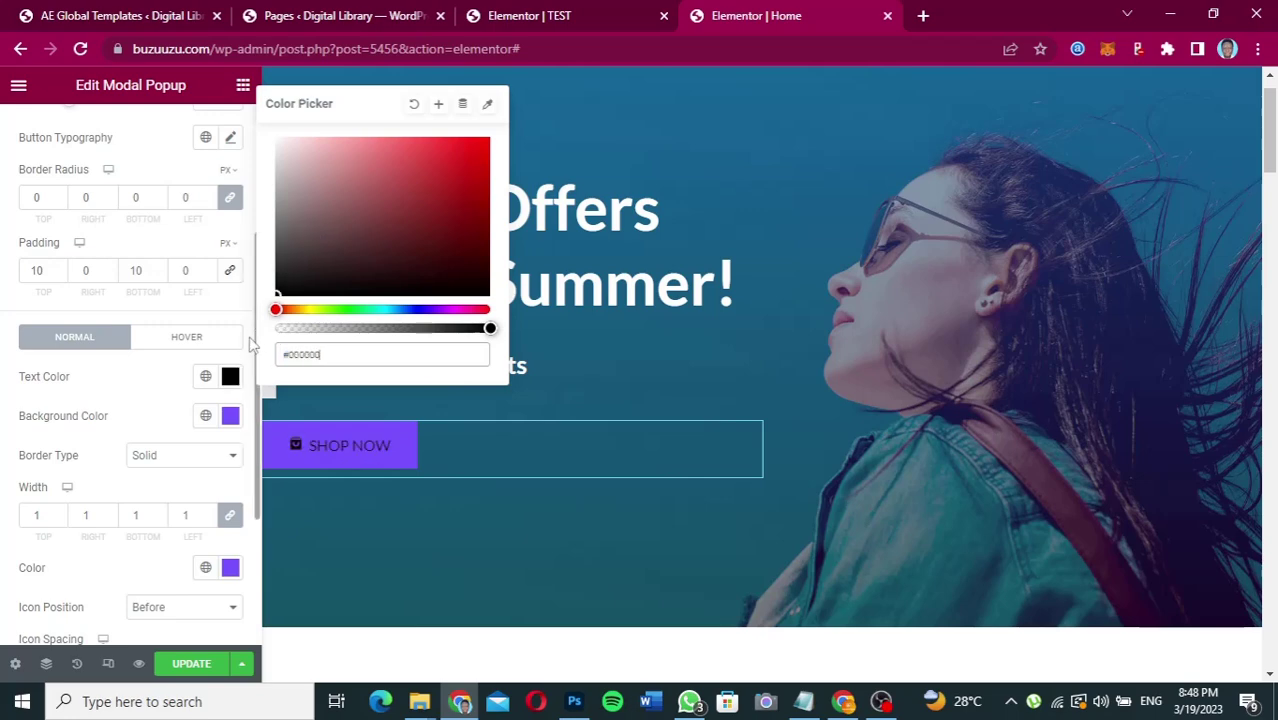
{"action": "left_click", "coordinate": [230, 415]}
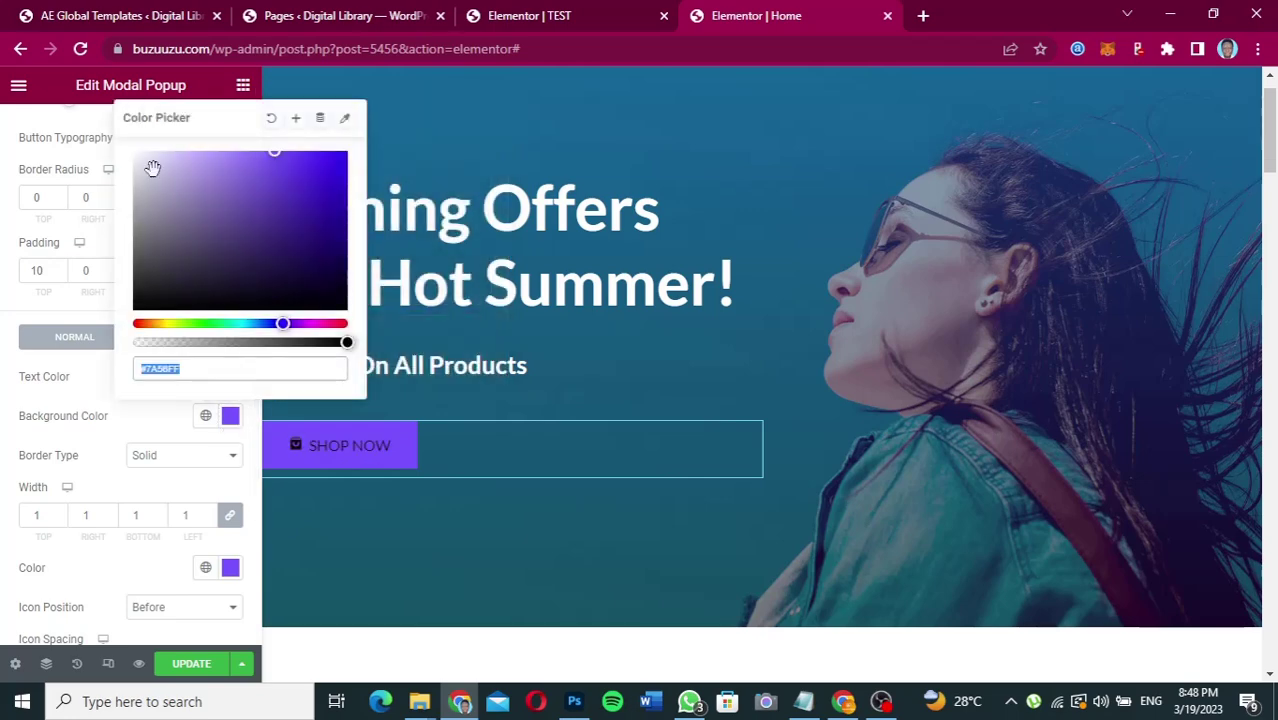
{"action": "left_click_drag", "start_coordinate": [148, 171], "coordinate": [100, 120]}
{"action": "left_click", "coordinate": [105, 390]}
Set the popup button's hover-state text color to white (#FFFFFF) and its background color to black.
{"action": "left_click", "coordinate": [207, 338]}
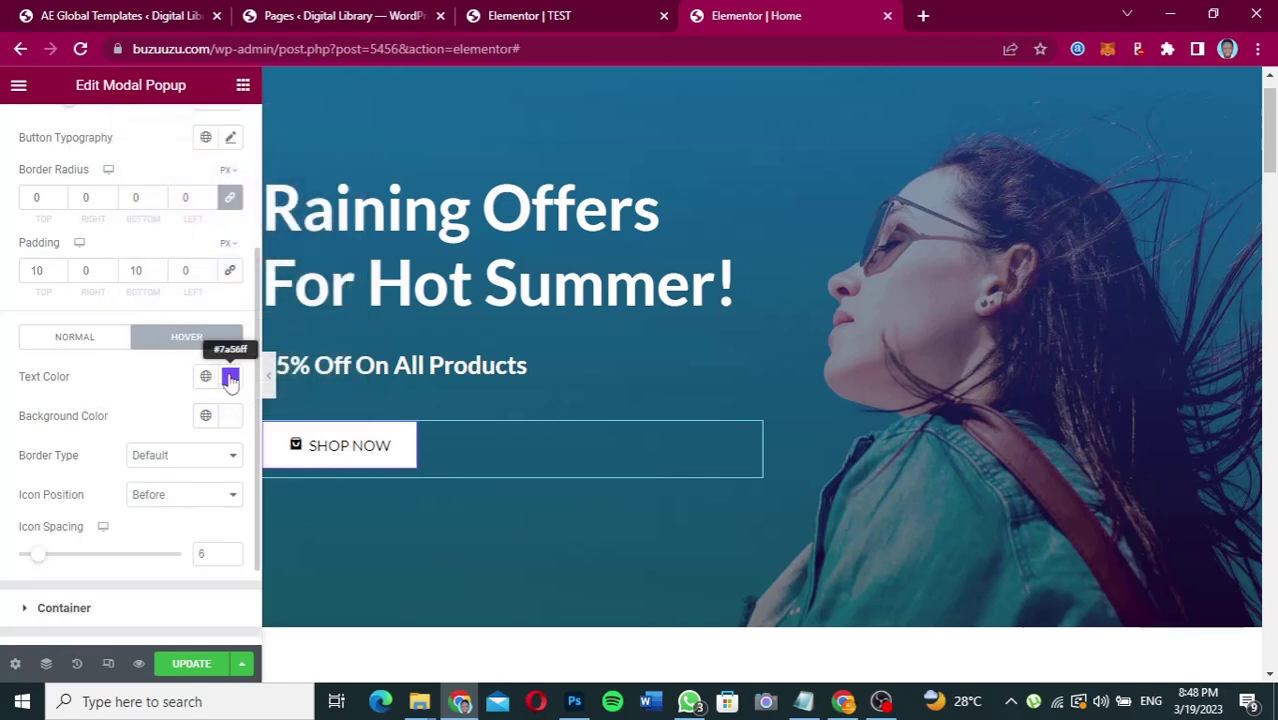
{"action": "left_click", "coordinate": [230, 376]}
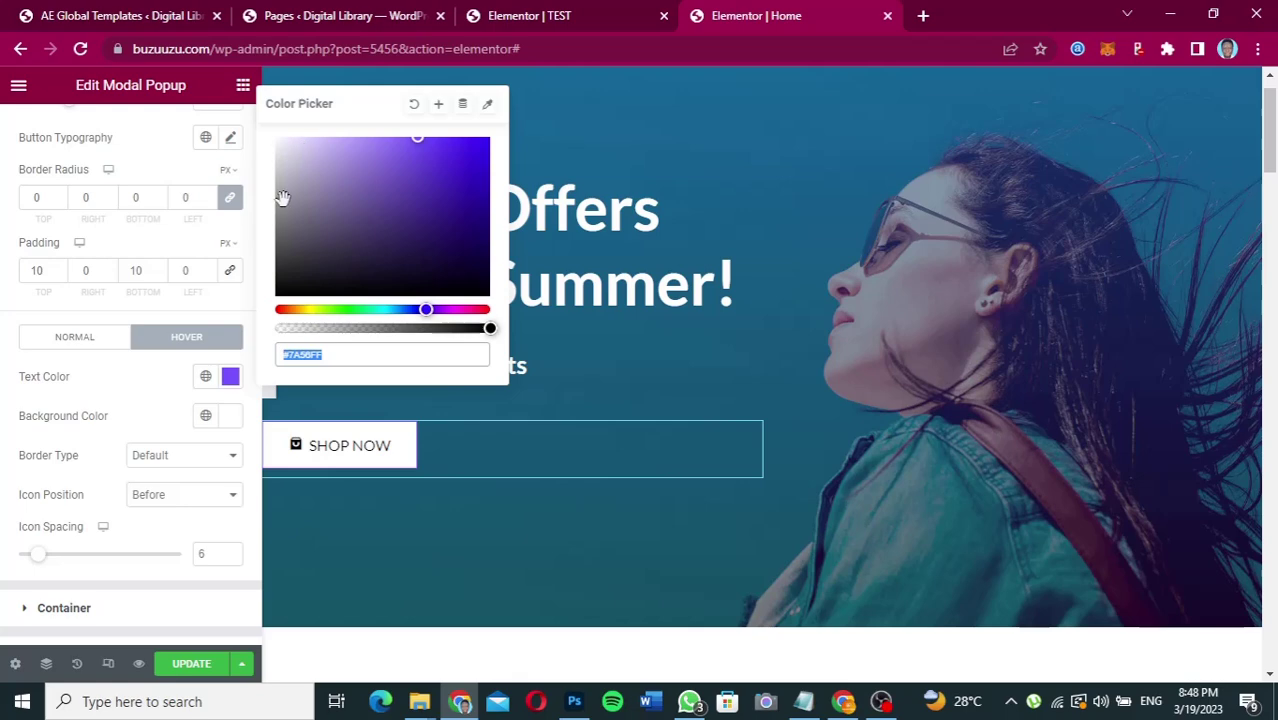
{"action": "left_click", "coordinate": [279, 141]}
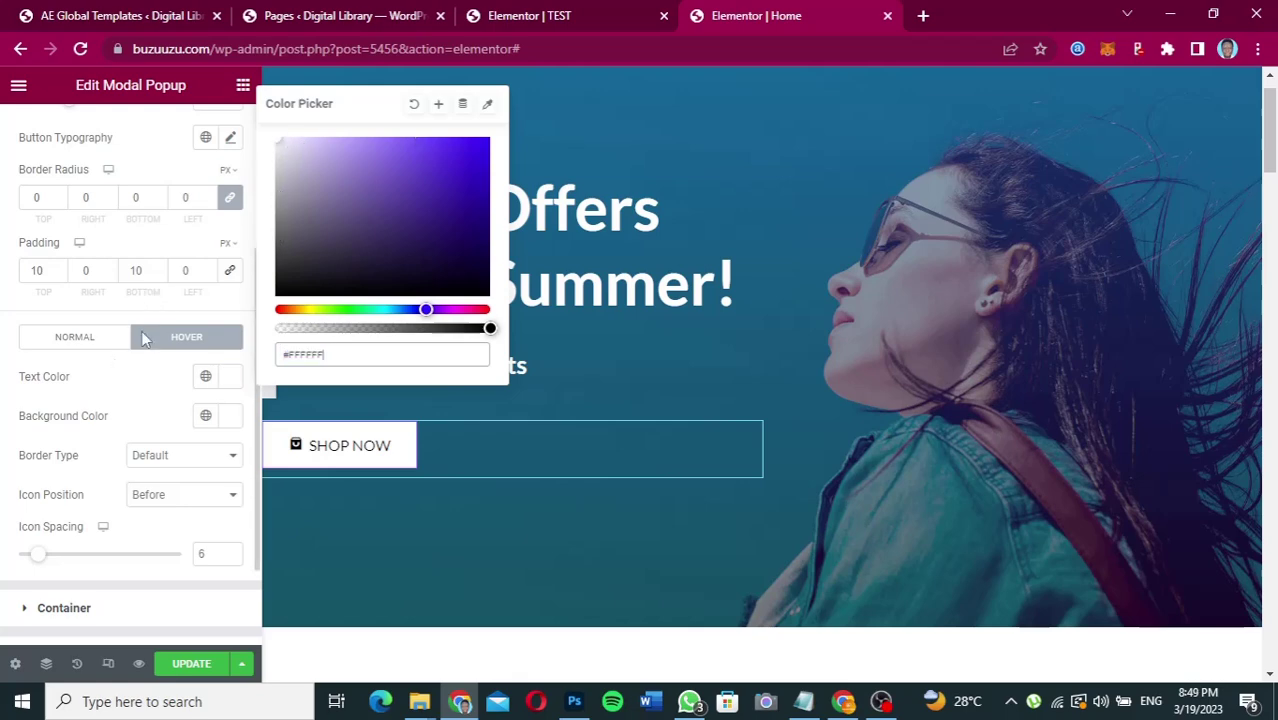
{"action": "left_click", "coordinate": [230, 418]}
{"action": "left_click_drag", "start_coordinate": [154, 295], "coordinate": [106, 343]}
{"action": "left_click", "coordinate": [160, 419]}
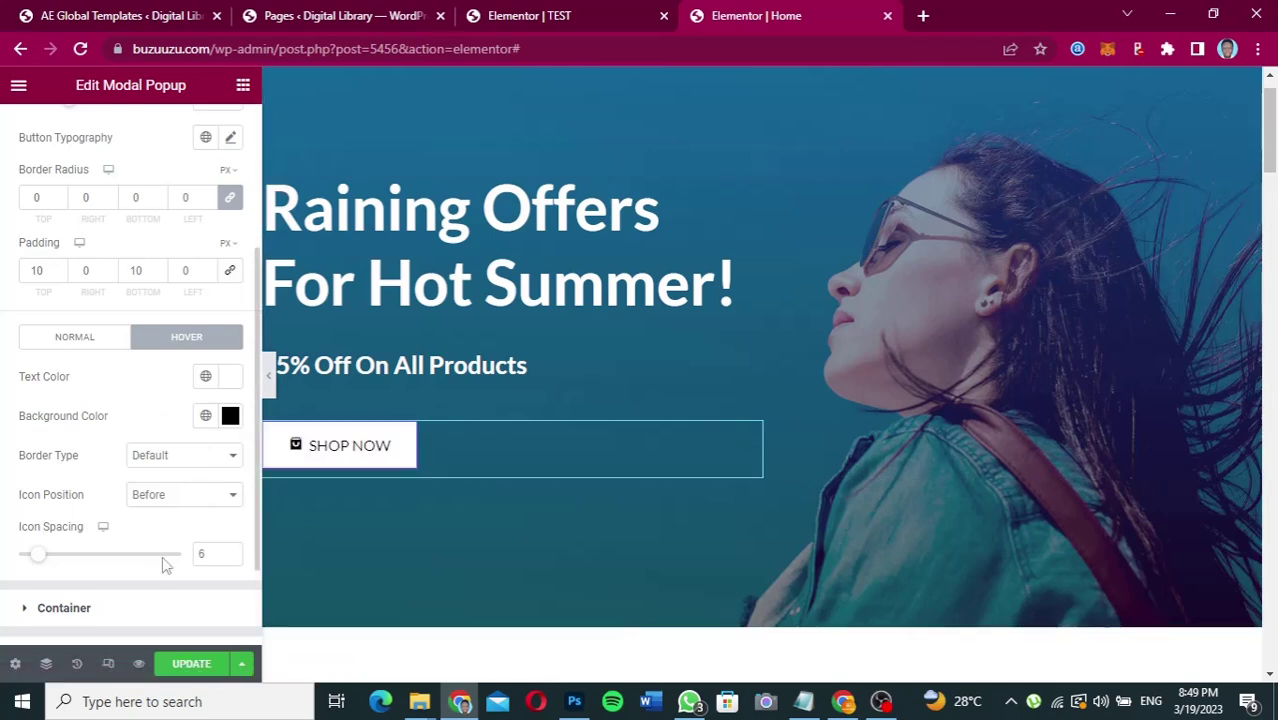
Update the Home page and open its live view in a new browser tab.
{"action": "left_click", "coordinate": [186, 668]}
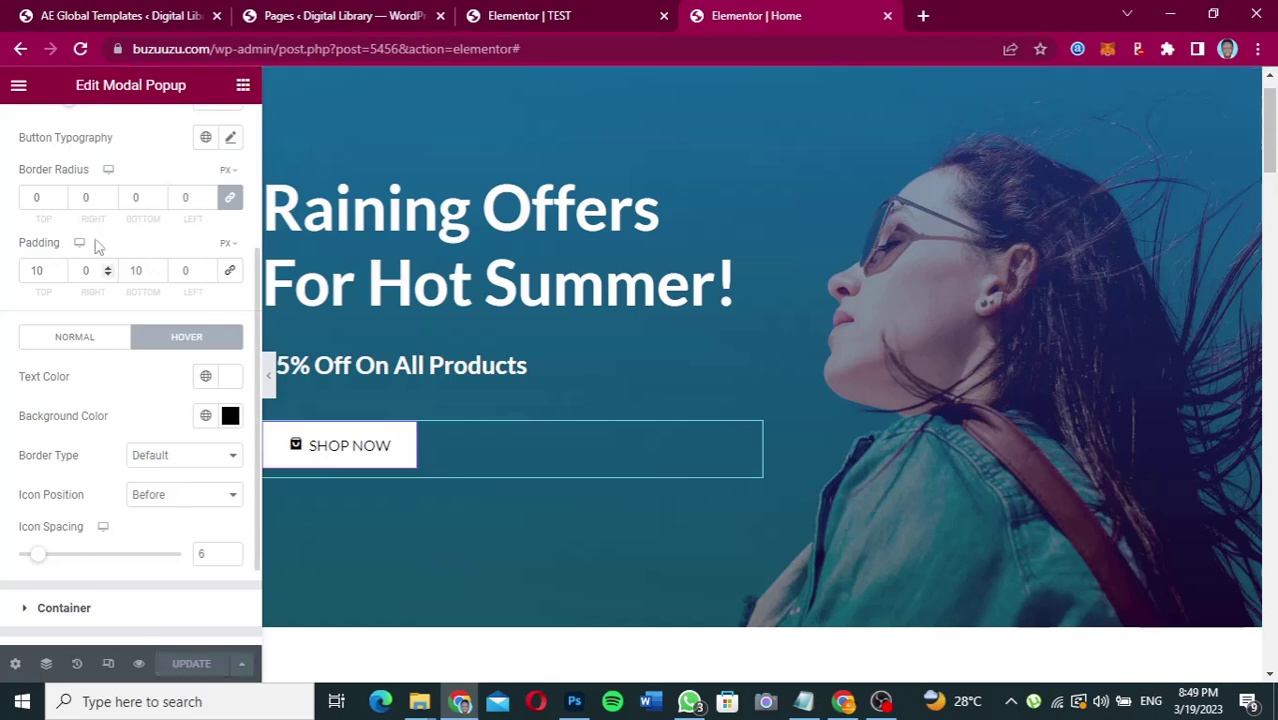
{"action": "left_click", "coordinate": [18, 86]}
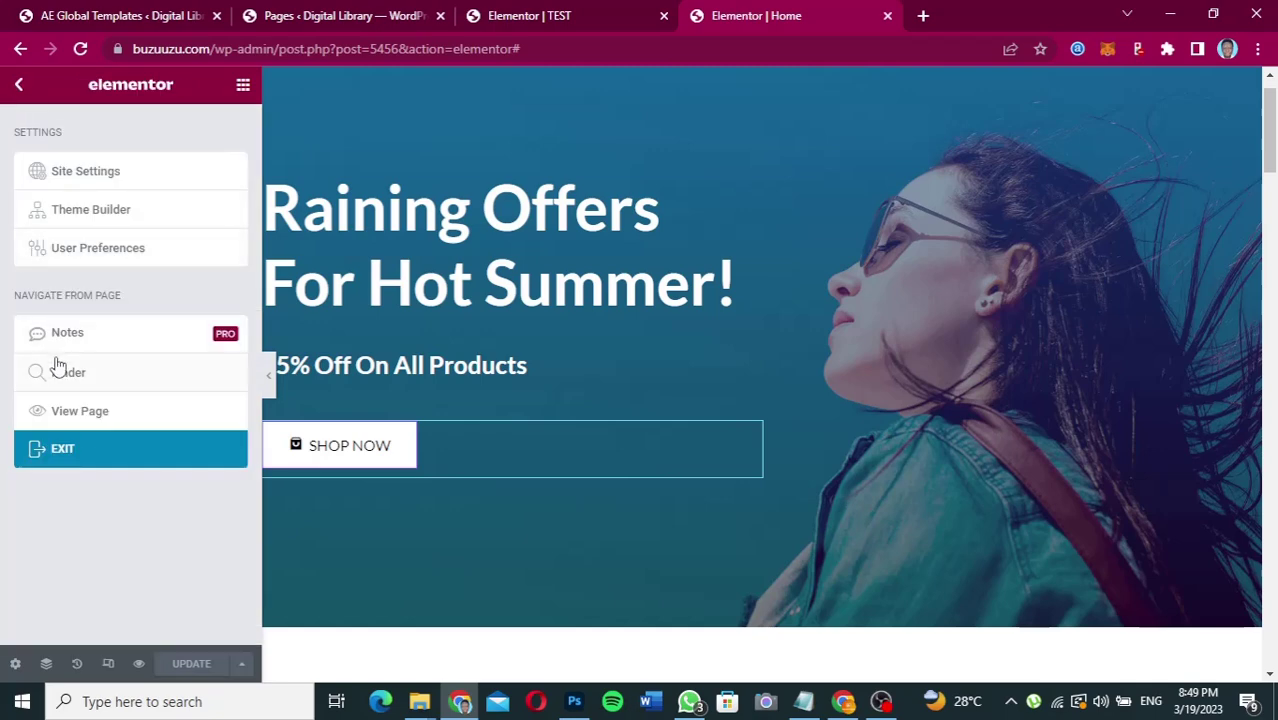
{"action": "right_click", "coordinate": [72, 418]}
{"action": "left_click", "coordinate": [126, 432]}
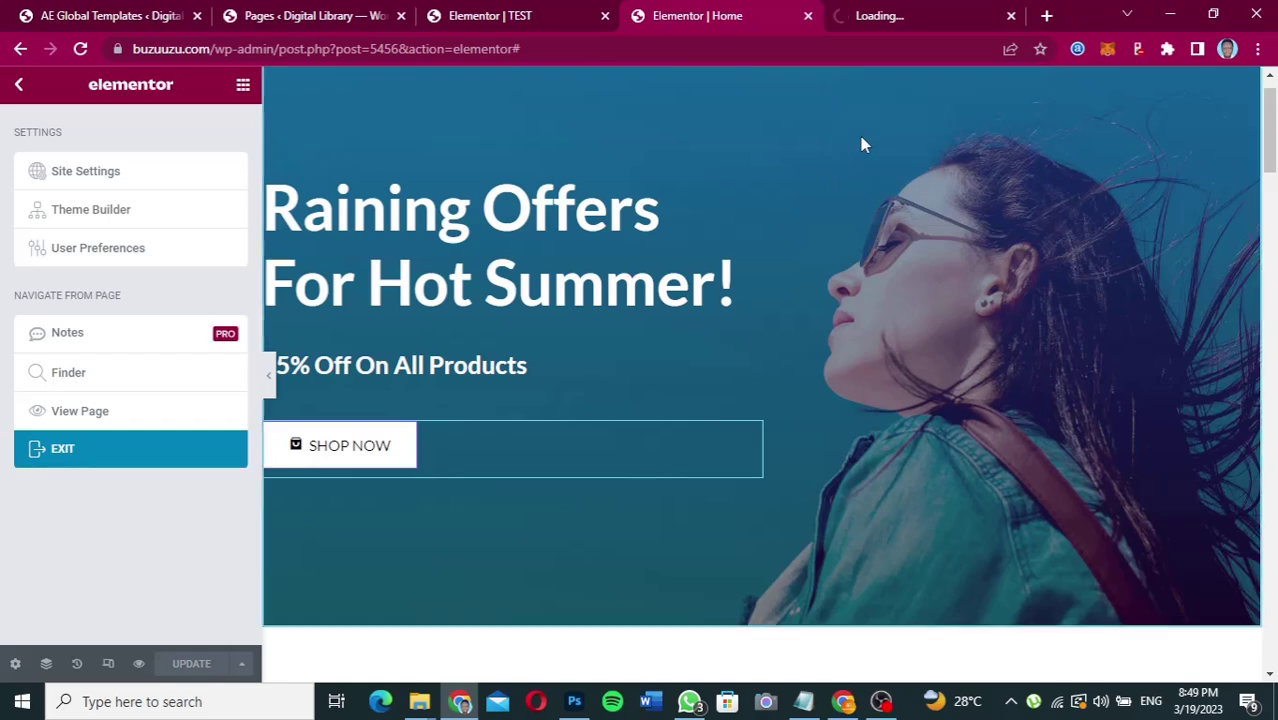
{"action": "left_click", "coordinate": [907, 15]}
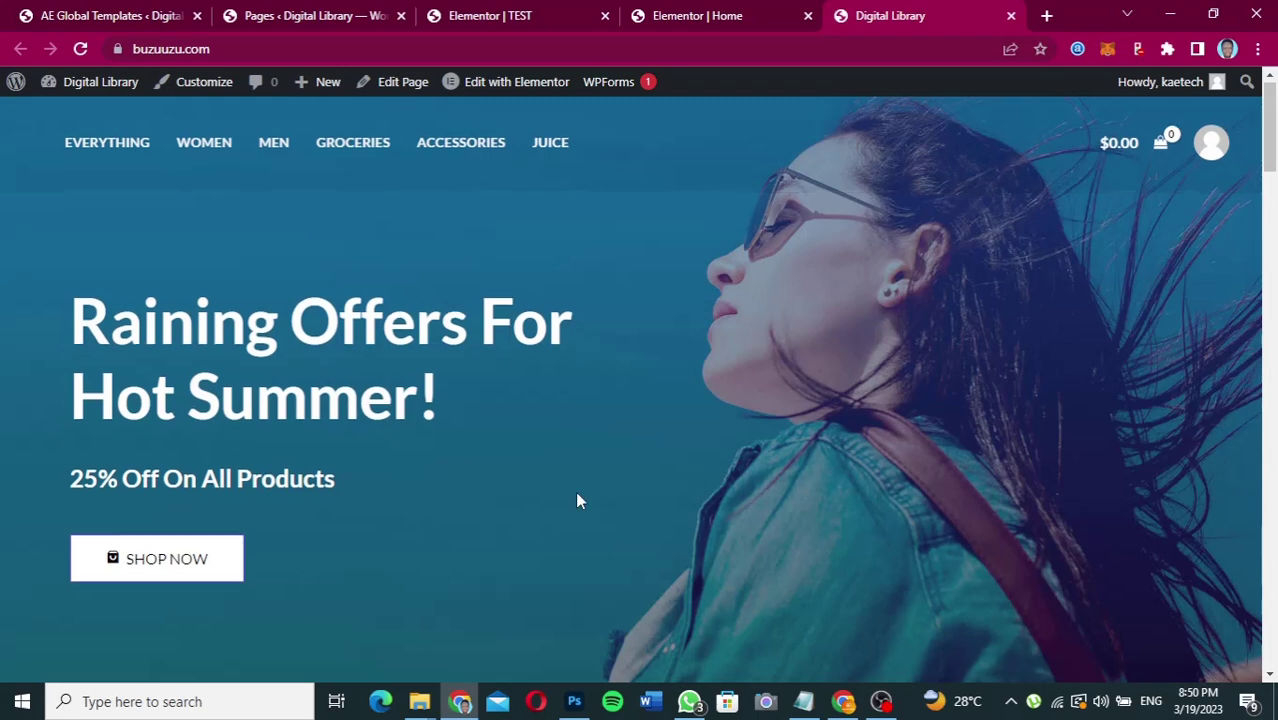
Test the SHOP NOW popup on the live Home page by opening and closing it twice.
{"action": "scroll", "coordinate": [577, 500], "scroll_direction": "down", "scroll_amount": 3}
{"action": "scroll", "coordinate": [575, 500], "scroll_direction": "up", "scroll_amount": 2}
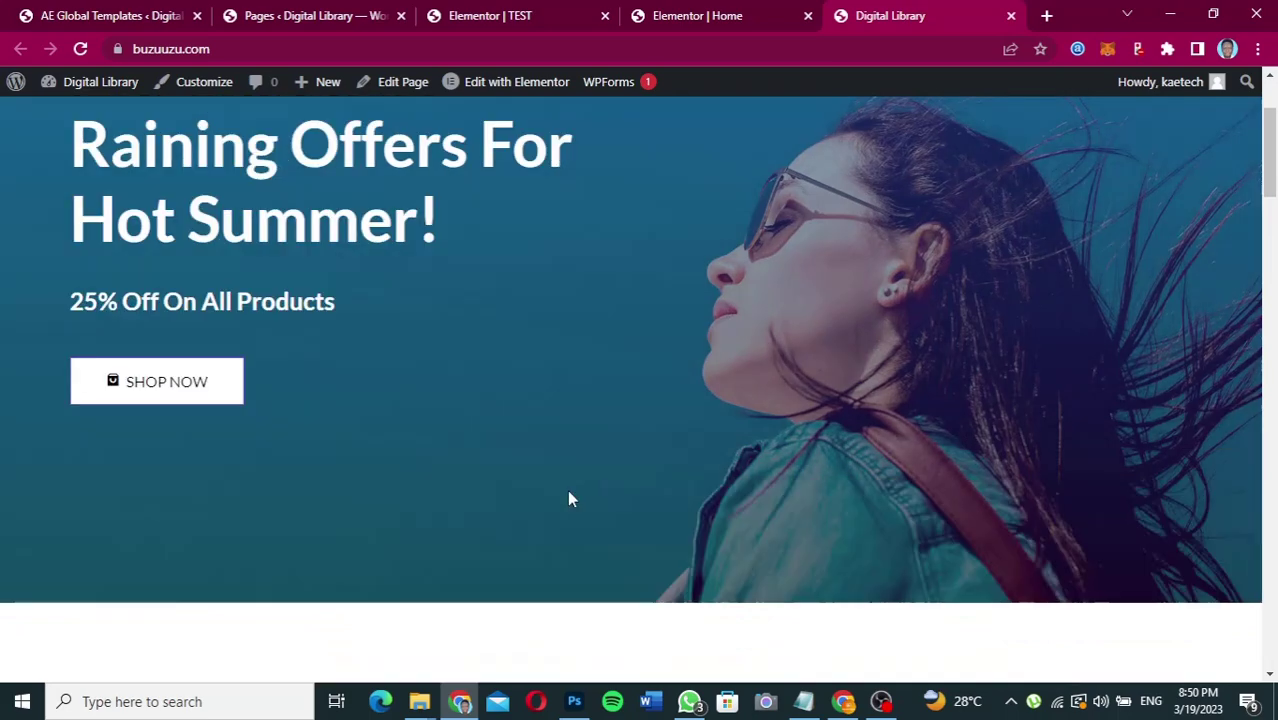
{"action": "left_click", "coordinate": [180, 391]}
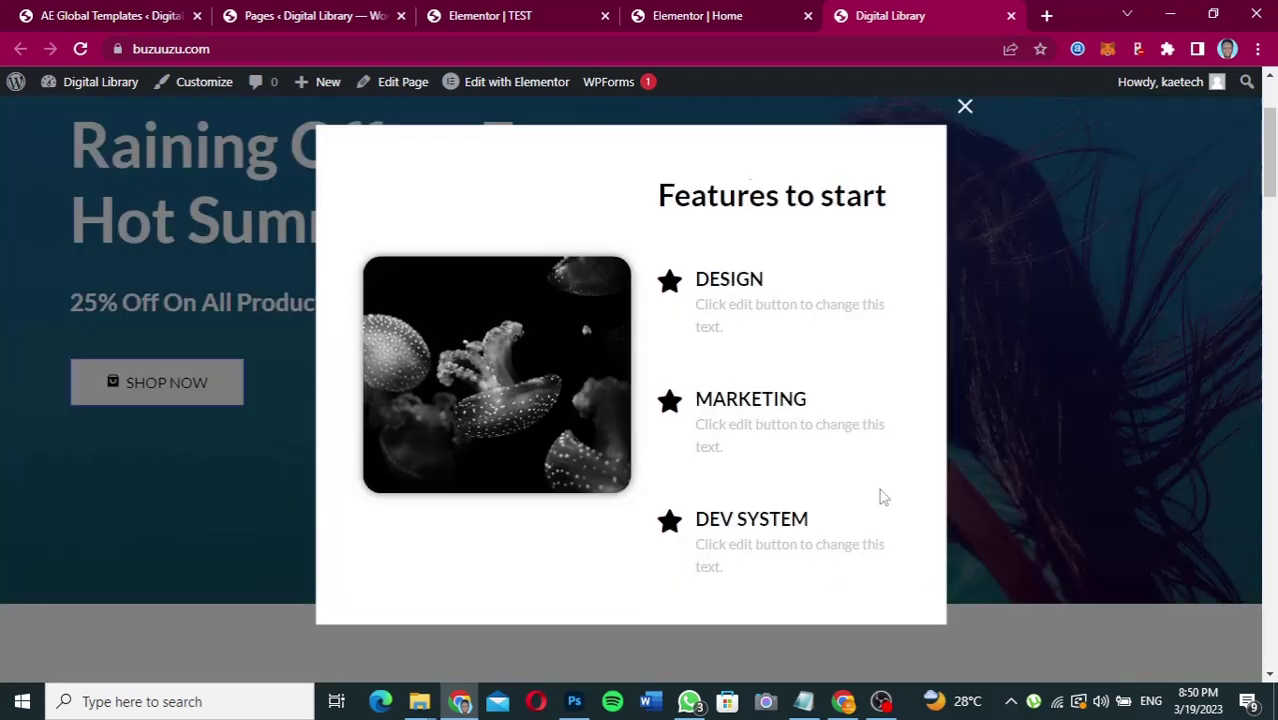
{"action": "left_click", "coordinate": [1033, 290]}
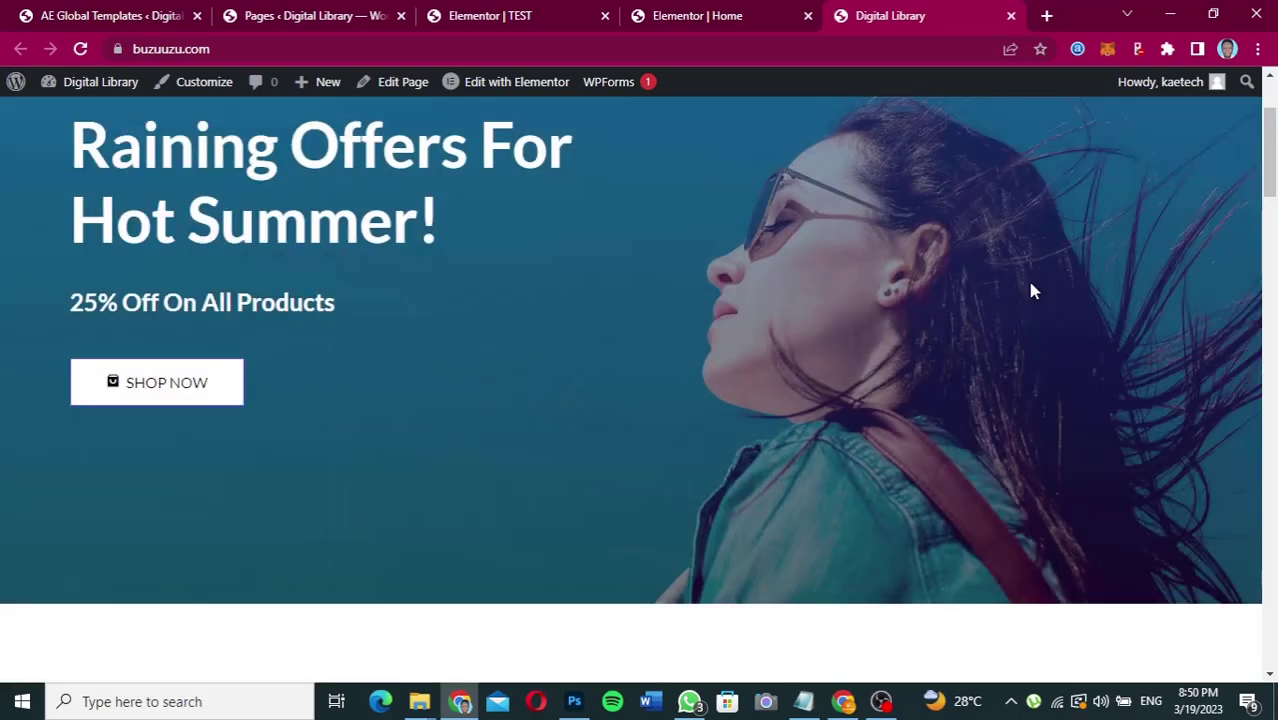
{"action": "left_click", "coordinate": [194, 374]}
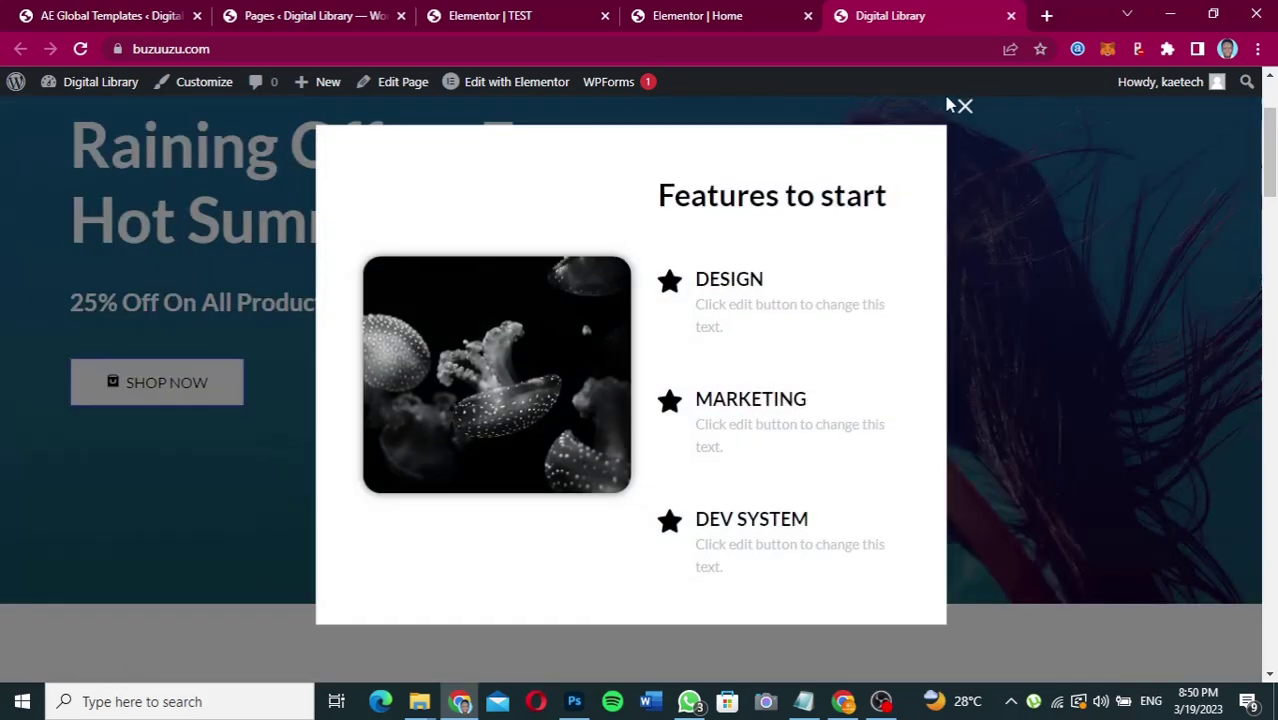
{"action": "left_click", "coordinate": [964, 105]}
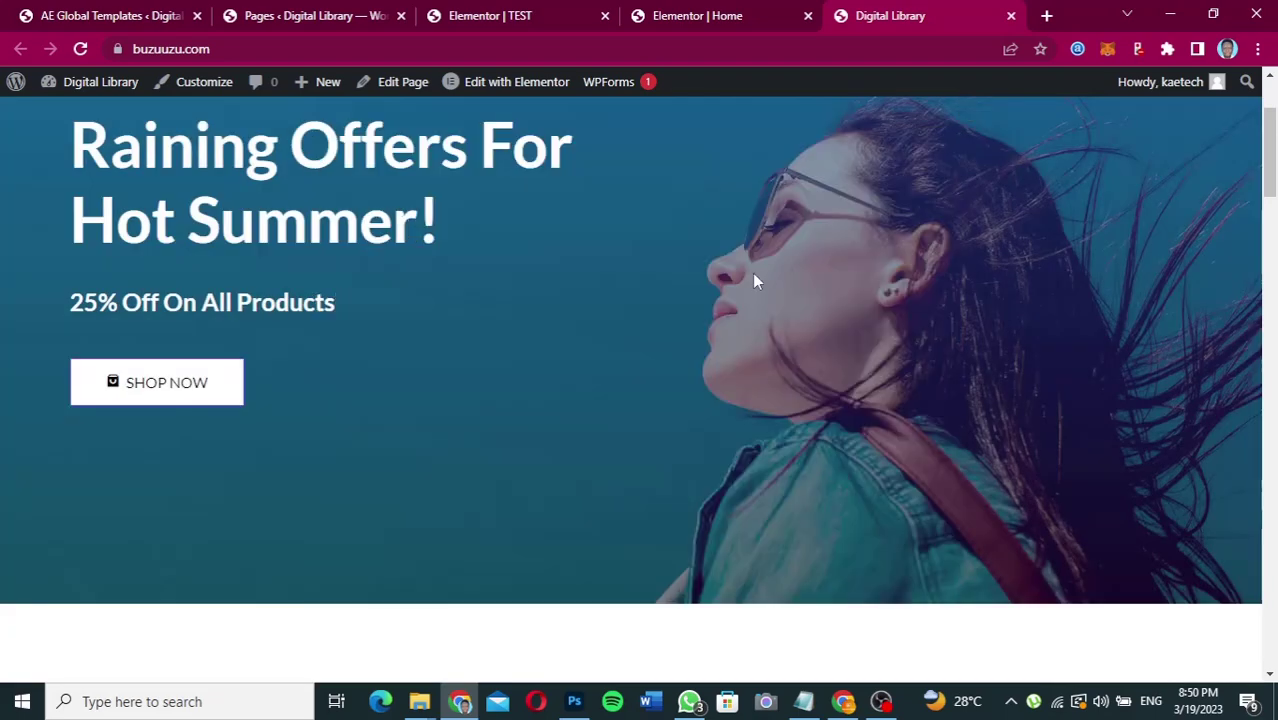
{"action": "scroll", "coordinate": [752, 281], "scroll_direction": "up", "scroll_amount": 2}
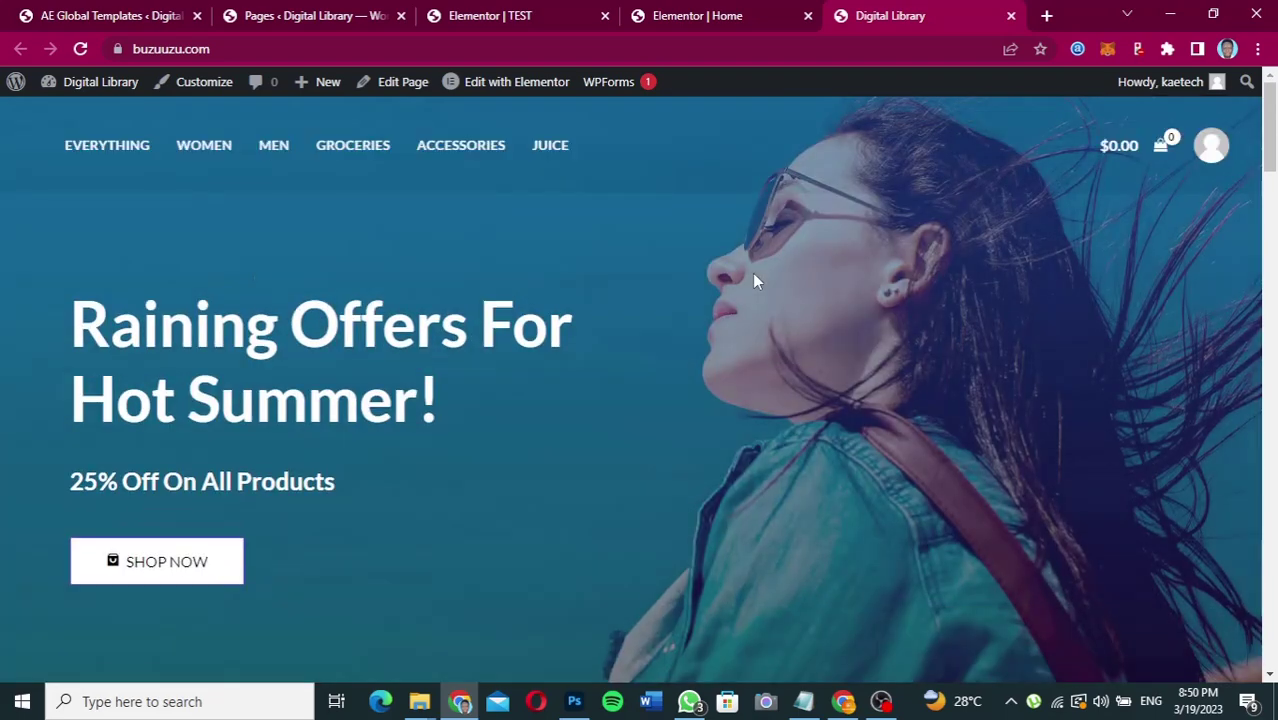